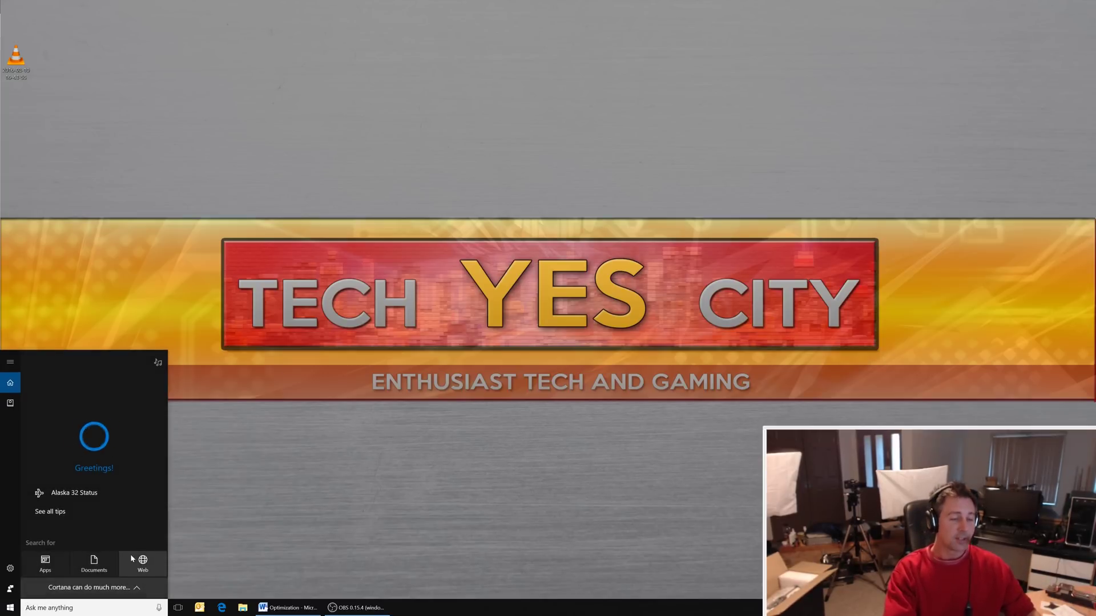
Search 'services' to open the Services console, sorted ascending by Name
{"action": "type", "text": "services"}
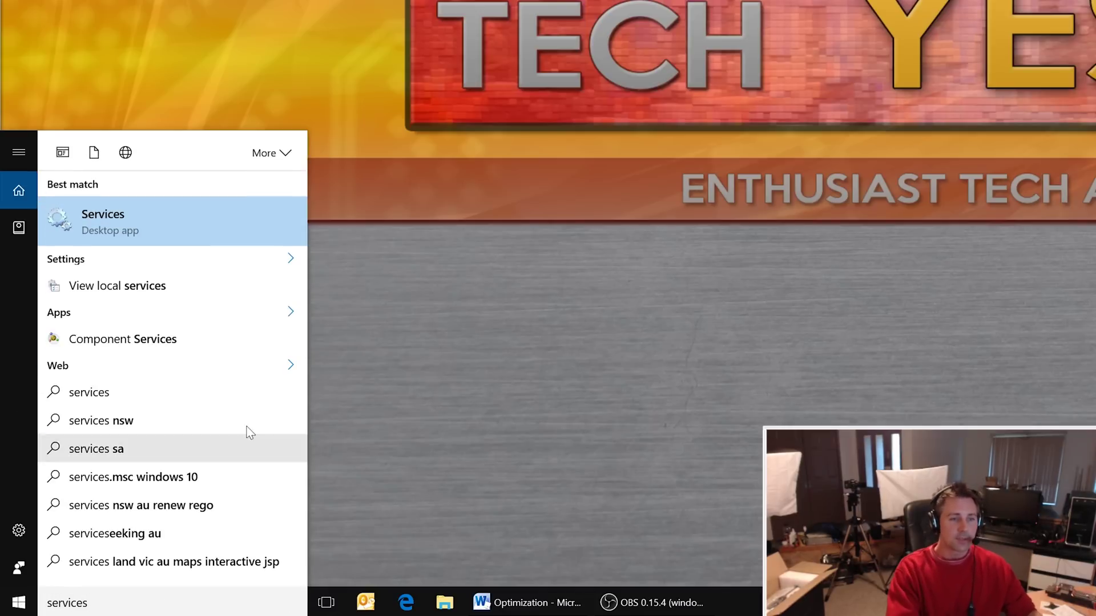
{"action": "left_click", "coordinate": [131, 224]}
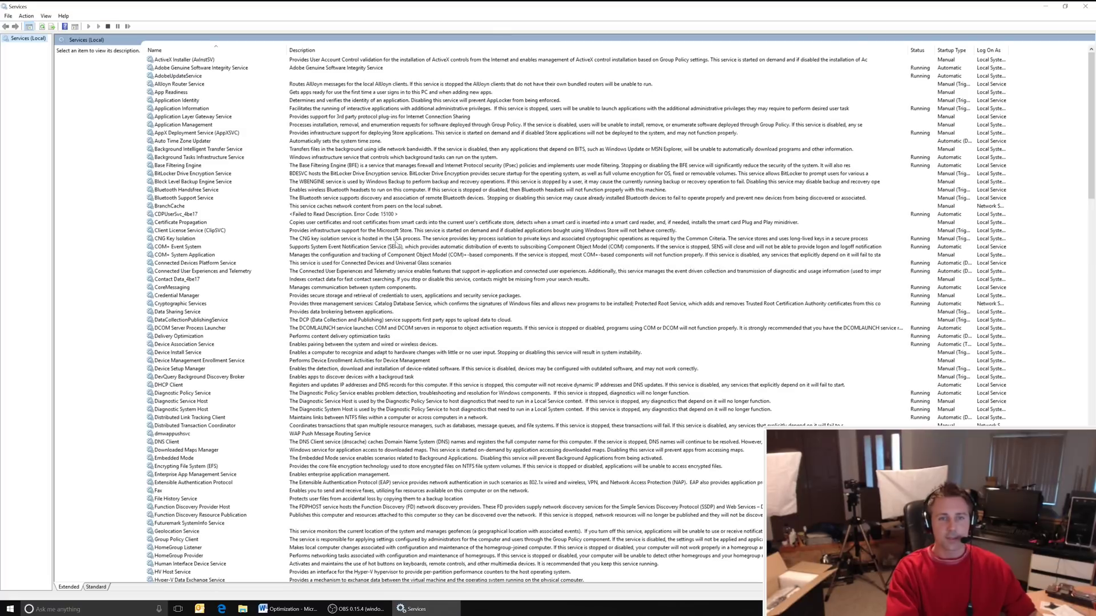
{"action": "left_click", "coordinate": [187, 54]}
{"action": "left_click", "coordinate": [187, 53]}
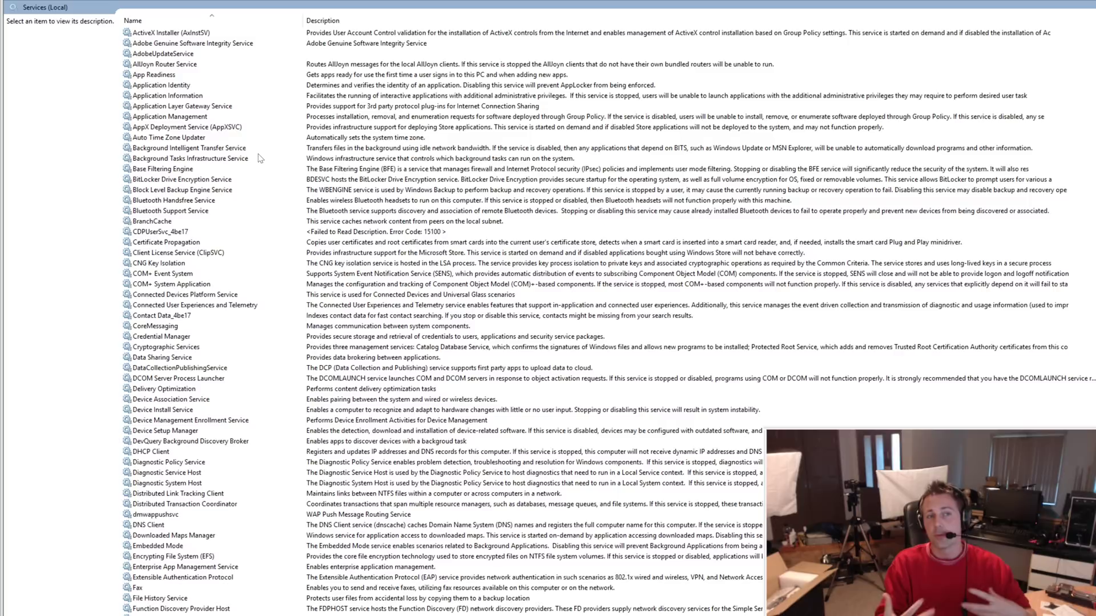
Read the Client License and Block Level Backup Engine descriptions, then select Auto Time Zone Updater
{"action": "left_click", "coordinate": [189, 252]}
{"action": "left_click", "coordinate": [190, 190]}
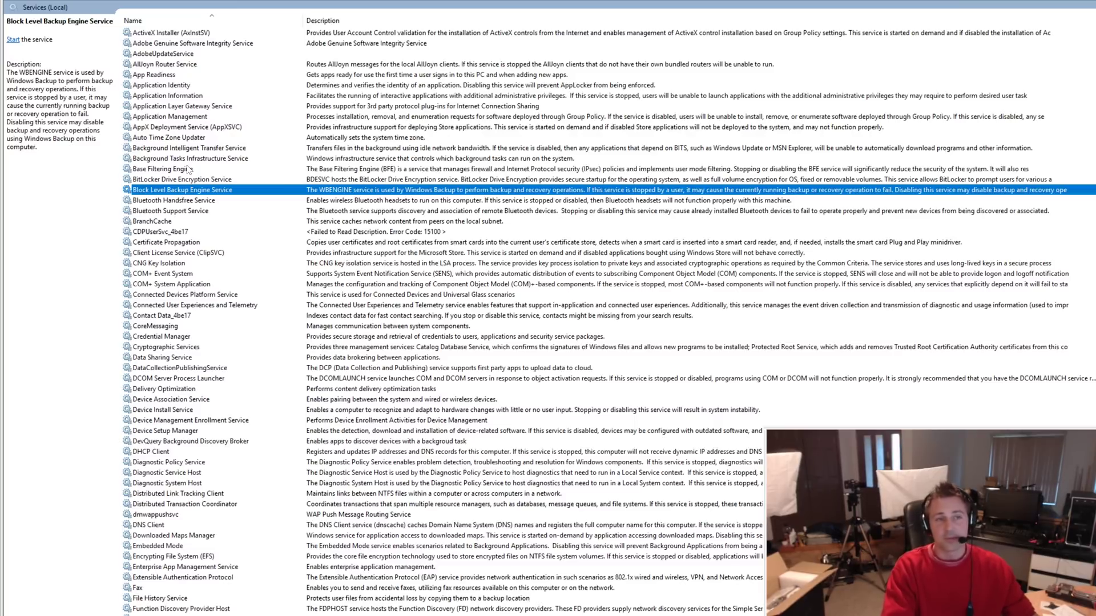
{"action": "left_click", "coordinate": [206, 139]}
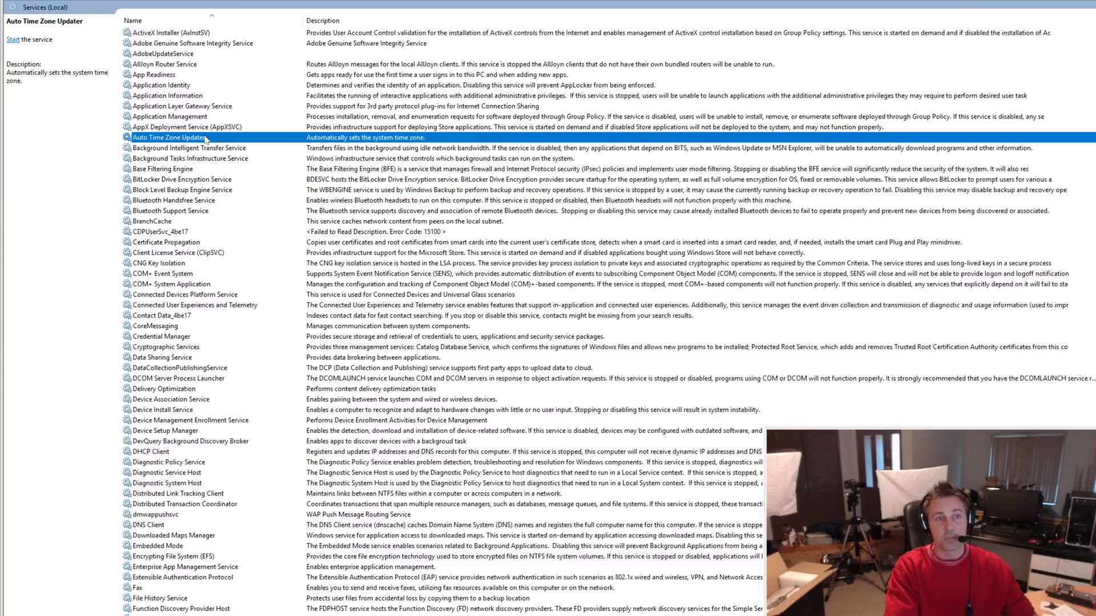
Set the Auto Time Zone Updater startup type to Disabled and apply
{"action": "right_click", "coordinate": [205, 139]}
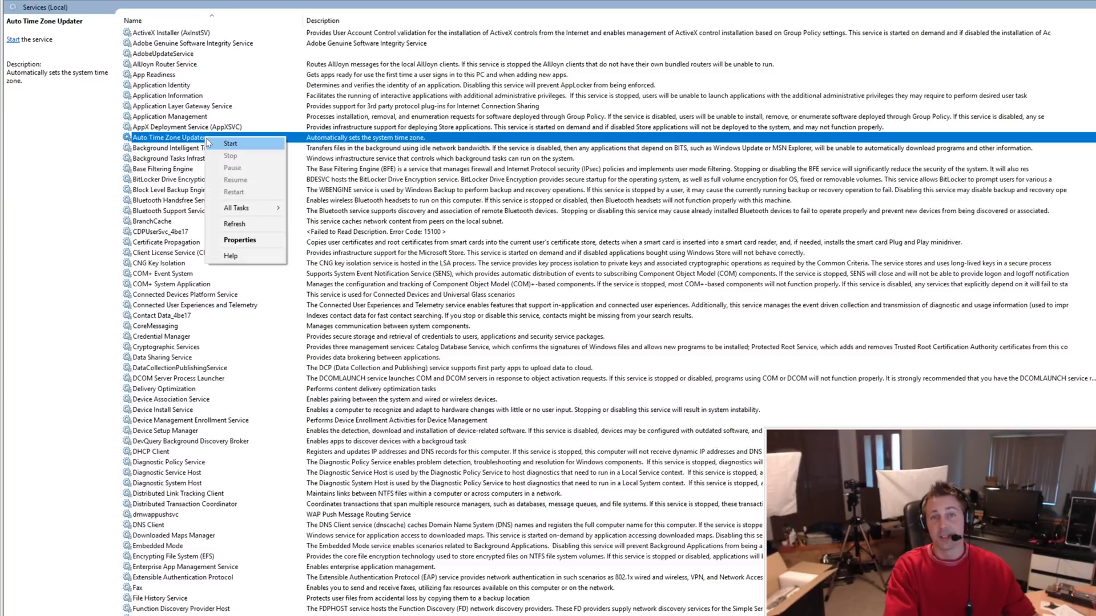
{"action": "left_click", "coordinate": [239, 241]}
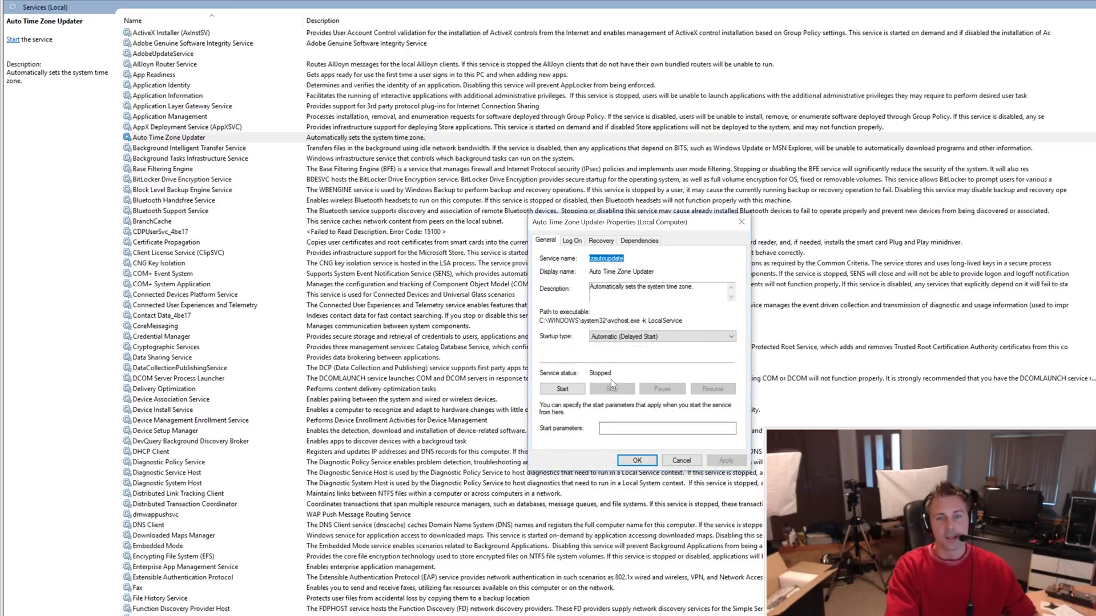
{"action": "left_click", "coordinate": [662, 337]}
{"action": "left_click", "coordinate": [627, 370]}
{"action": "left_click", "coordinate": [730, 461]}
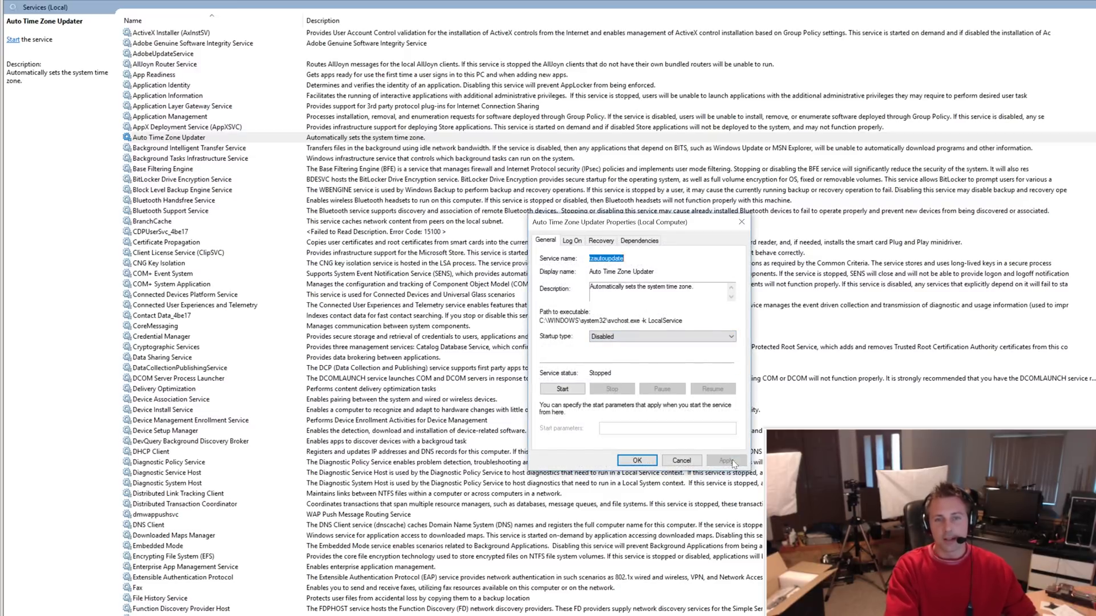
{"action": "left_click", "coordinate": [637, 460]}
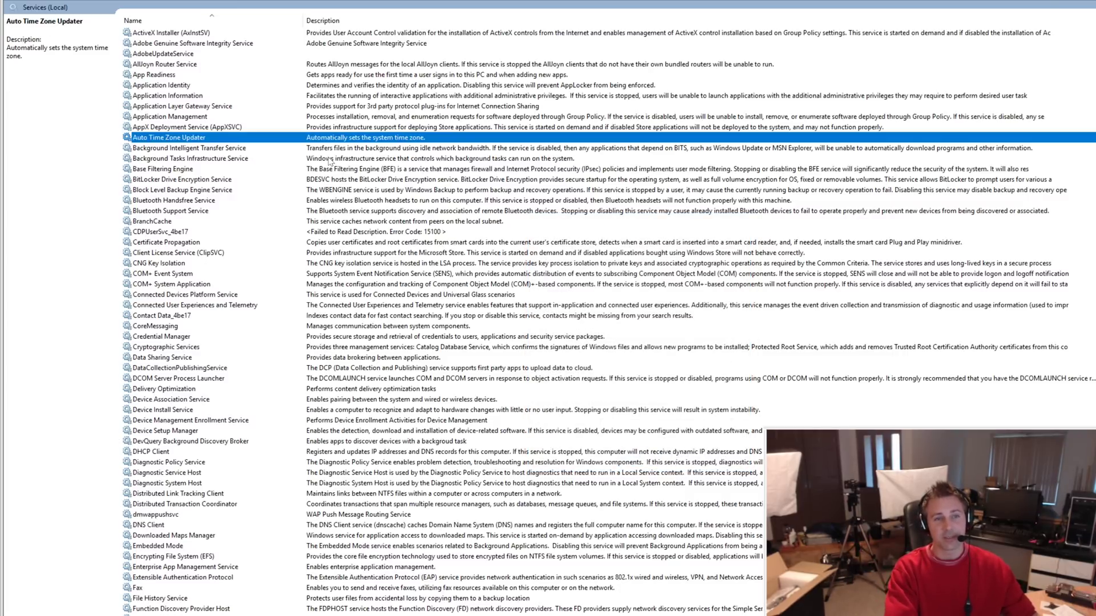
Stop the Connected Devices Platform Service and set its startup type to Disabled
{"action": "key", "text": "c"}
{"action": "key", "text": "c"}
{"action": "key", "text": "c"}
{"action": "key", "text": "c"}
{"action": "key", "text": "c"}
{"action": "key", "text": "c"}
{"action": "key", "text": "c"}
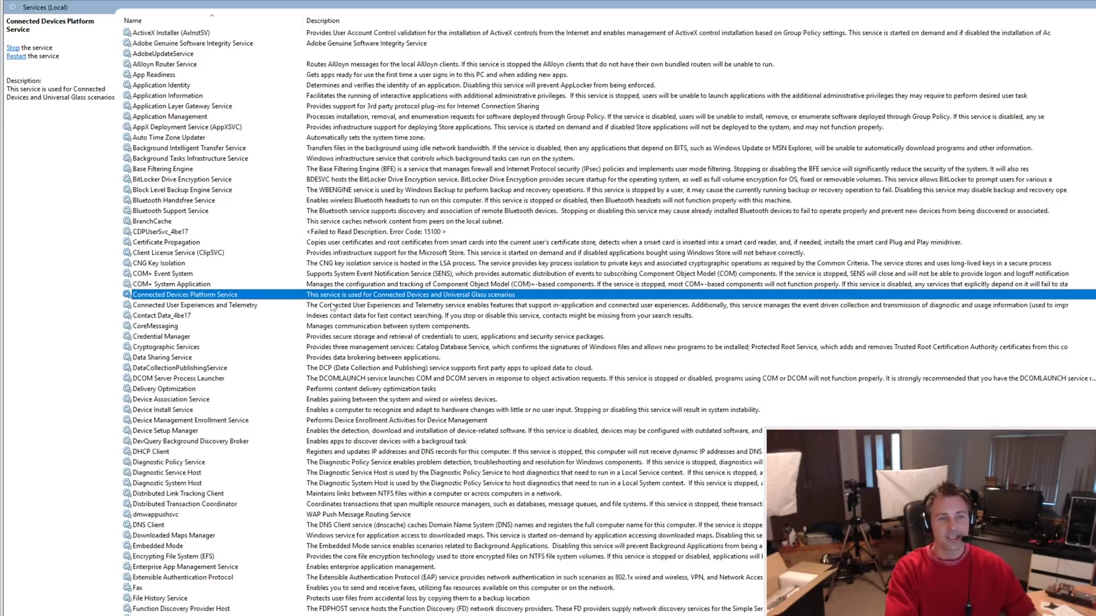
{"action": "right_click", "coordinate": [355, 301]}
{"action": "left_click", "coordinate": [385, 399]}
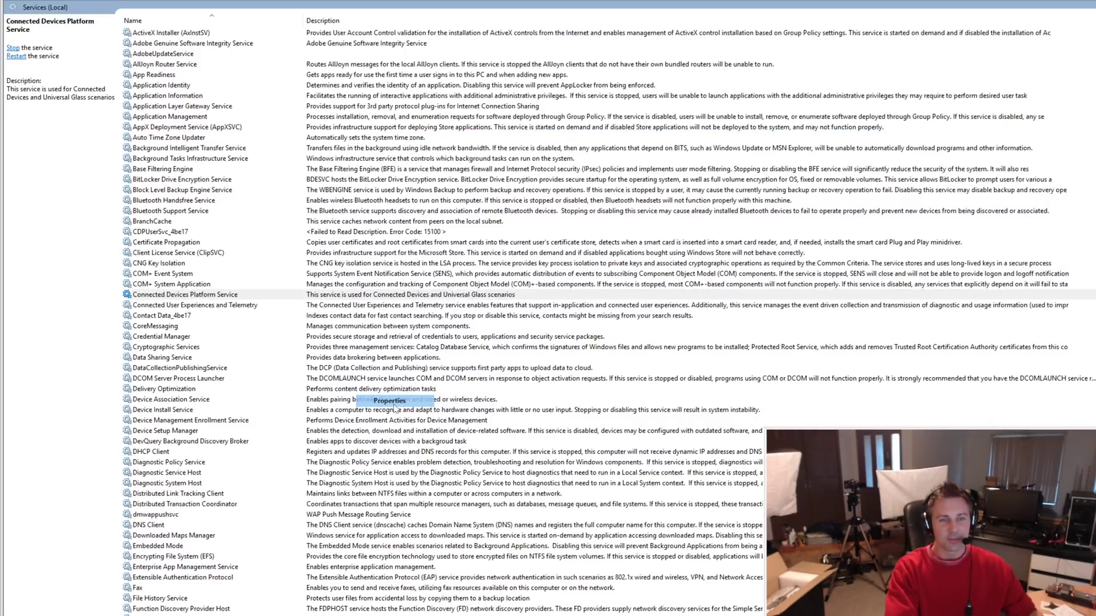
{"action": "left_click", "coordinate": [611, 389]}
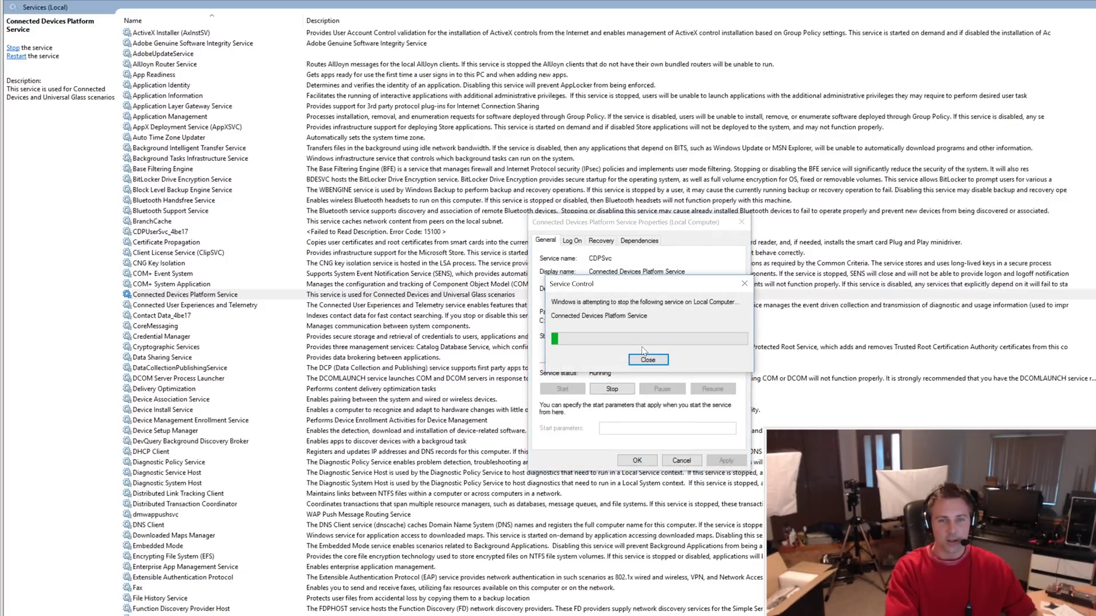
{"action": "left_click", "coordinate": [628, 337]}
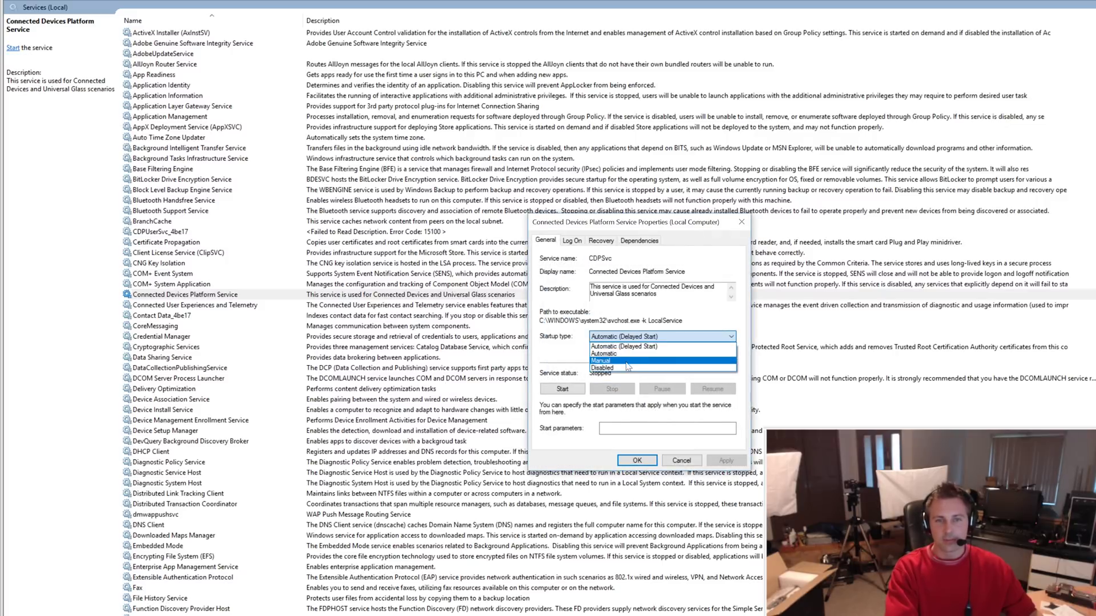
{"action": "left_click", "coordinate": [626, 367]}
{"action": "left_click", "coordinate": [637, 460]}
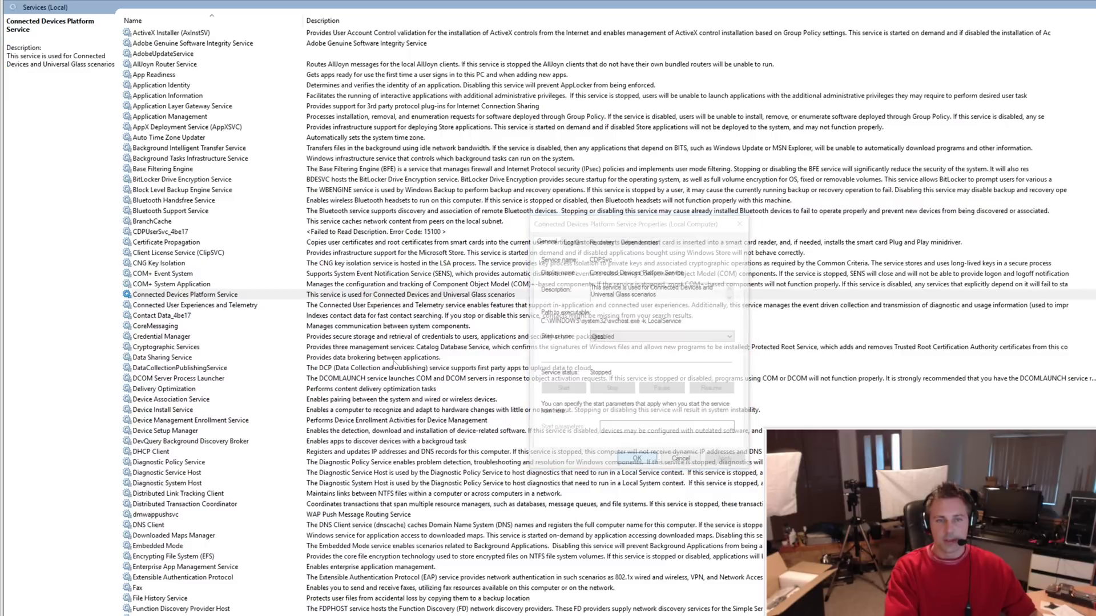
Set Connected User Experiences and Telemetry to Disabled, stop it, and apply
{"action": "left_click", "coordinate": [321, 307]}
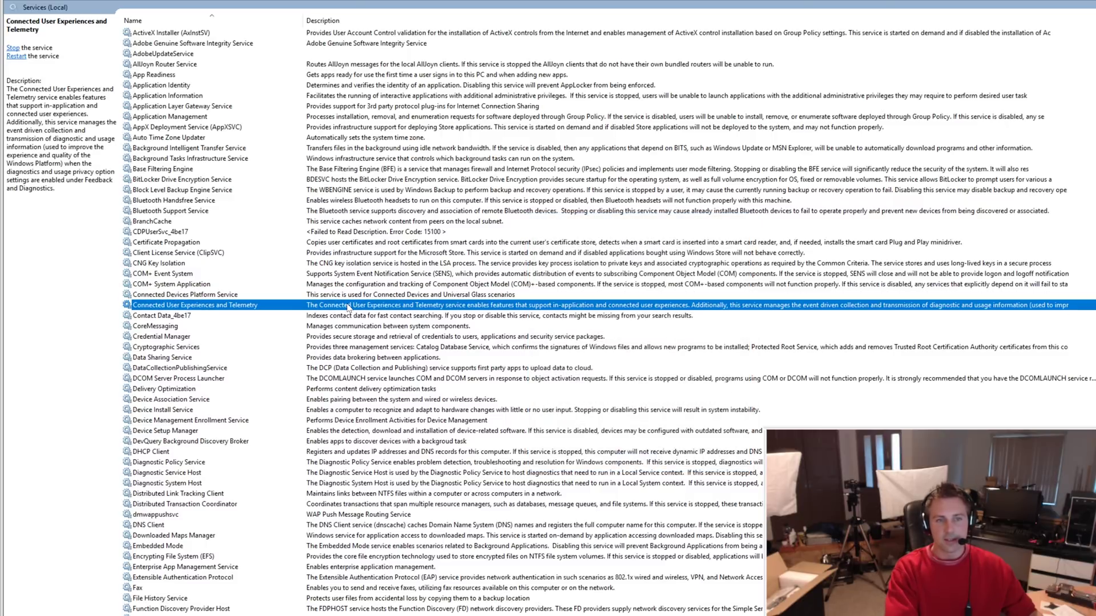
{"action": "right_click", "coordinate": [348, 308]}
{"action": "left_click", "coordinate": [385, 408]}
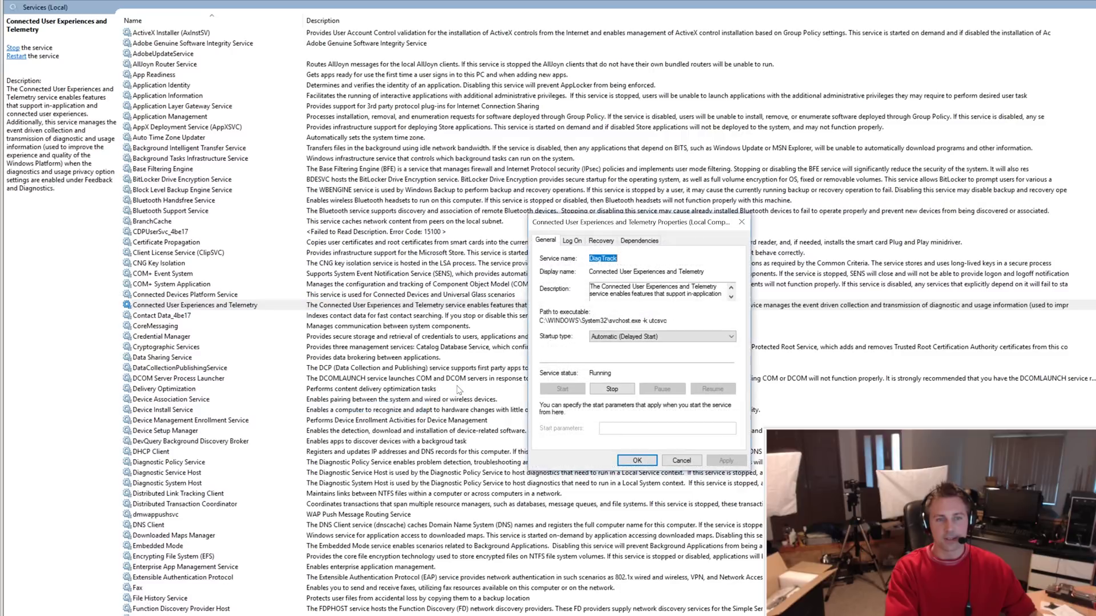
{"action": "left_click", "coordinate": [644, 337]}
{"action": "left_click", "coordinate": [623, 367]}
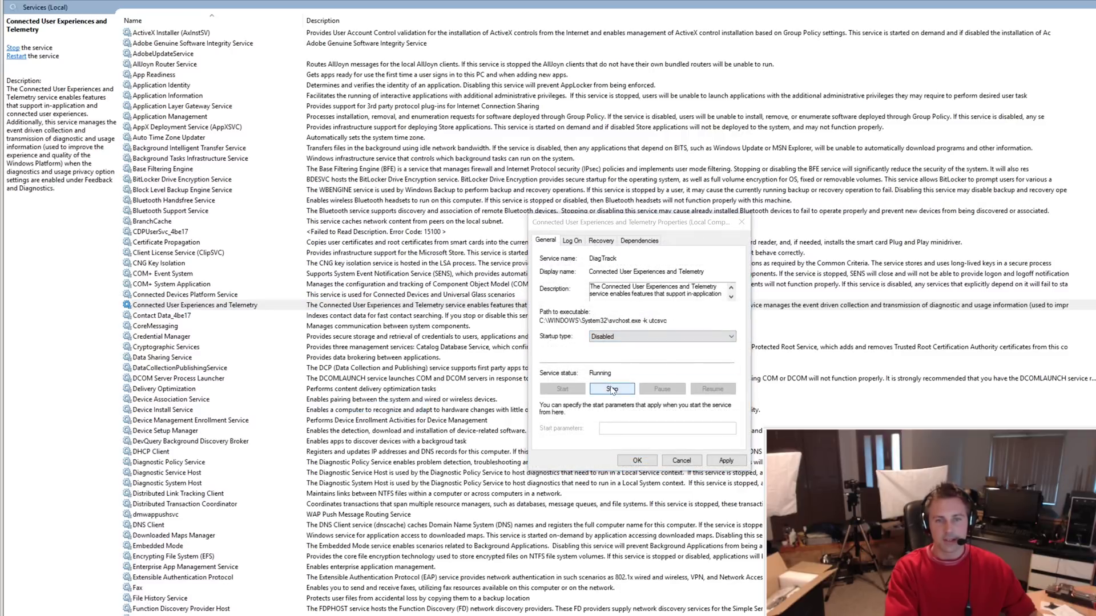
{"action": "left_click", "coordinate": [611, 390]}
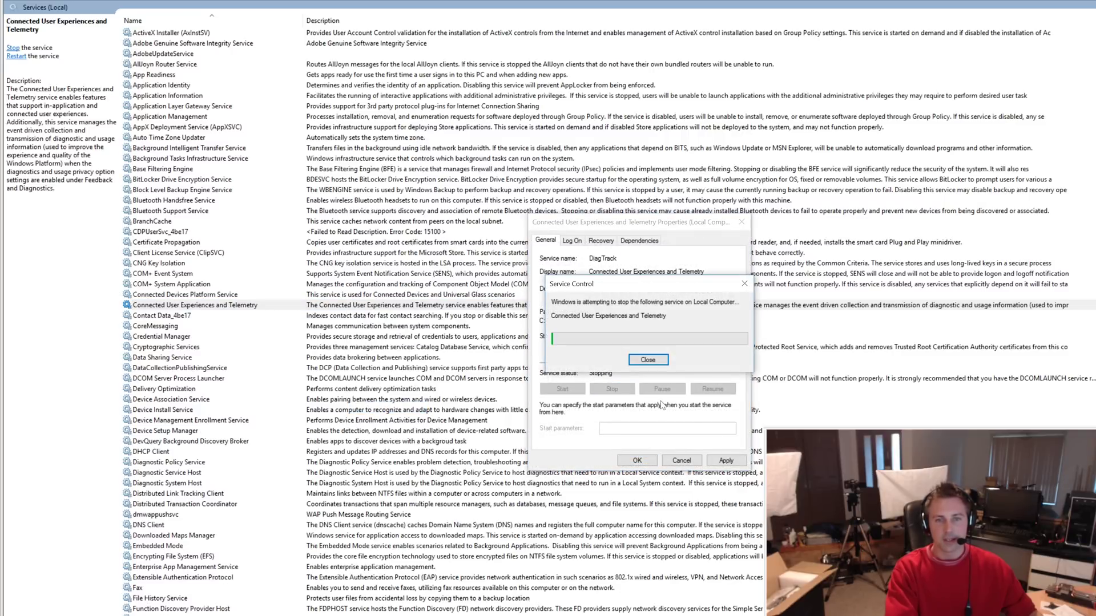
{"action": "left_click", "coordinate": [718, 461]}
{"action": "left_click", "coordinate": [634, 461]}
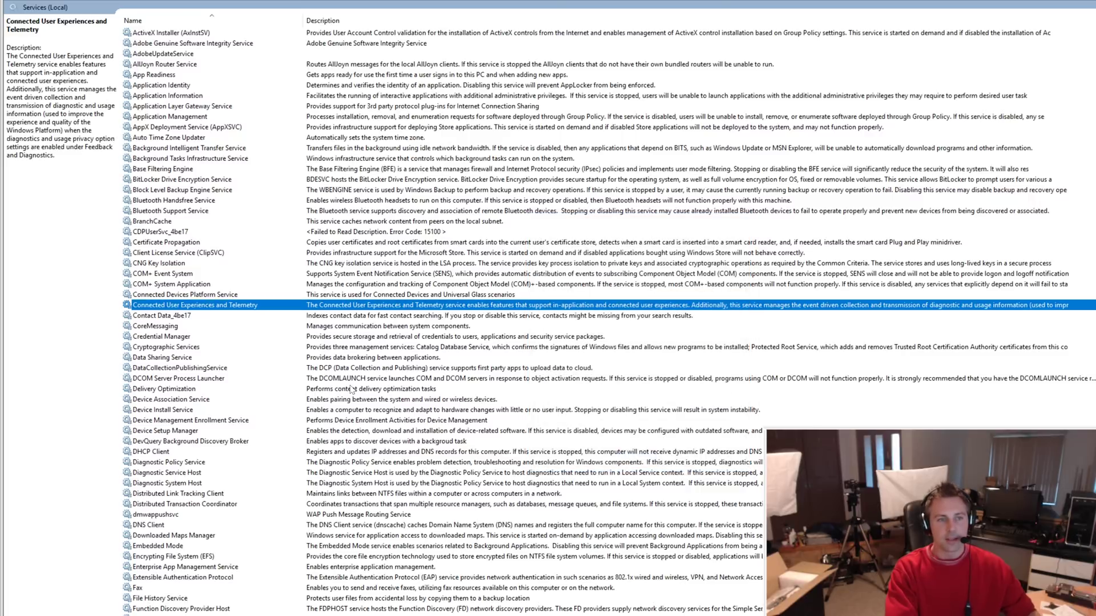
Disable and stop the Distributed Link Tracking Client, then select dmwappushsvc
{"action": "key", "text": "d"}
{"action": "key", "text": "c"}
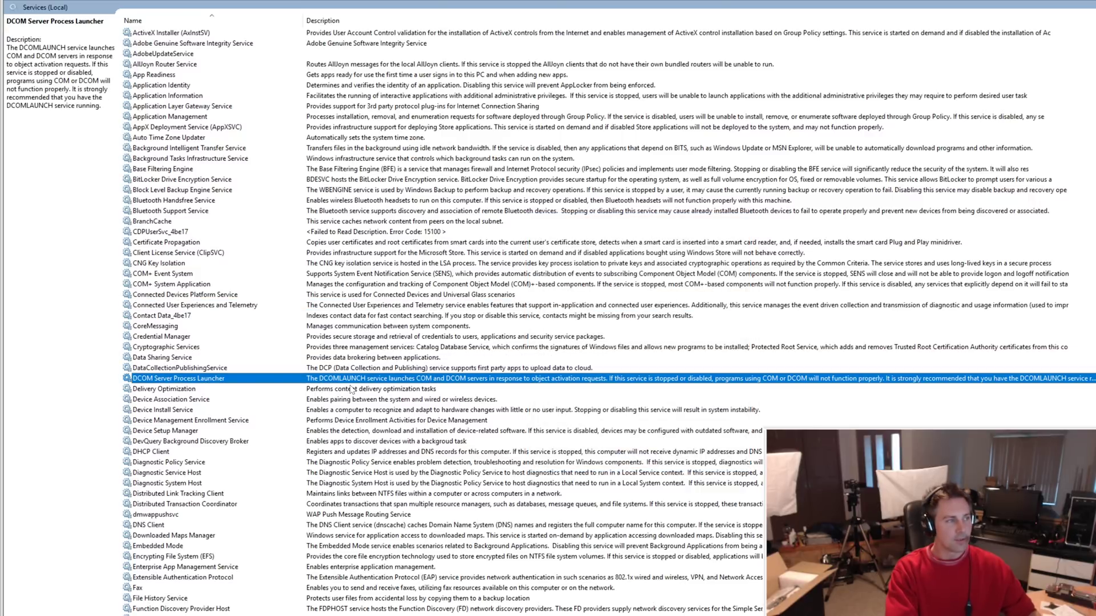
{"action": "key", "text": "Down"}
{"action": "key", "text": "Down"}
{"action": "key", "text": "Down"}
{"action": "key", "text": "Down"}
{"action": "key", "text": "Down"}
{"action": "key", "text": "Down"}
{"action": "key", "text": "Down"}
{"action": "key", "text": "Down"}
{"action": "key", "text": "Down"}
{"action": "key", "text": "Down"}
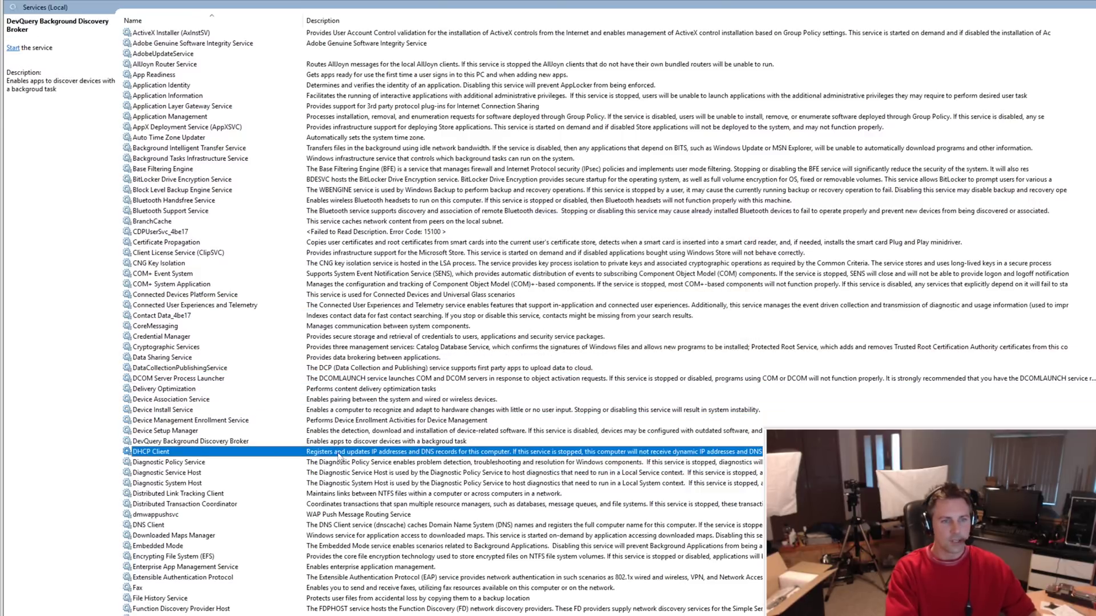
{"action": "key", "text": "Down"}
{"action": "right_click", "coordinate": [348, 496]}
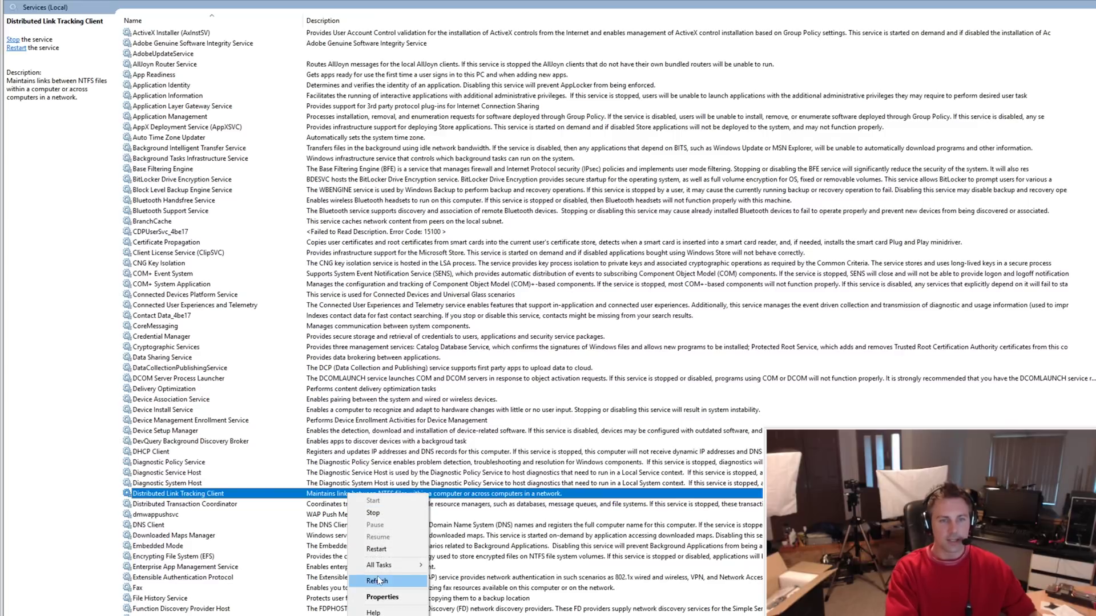
{"action": "left_click", "coordinate": [374, 597]}
{"action": "left_click", "coordinate": [662, 337]}
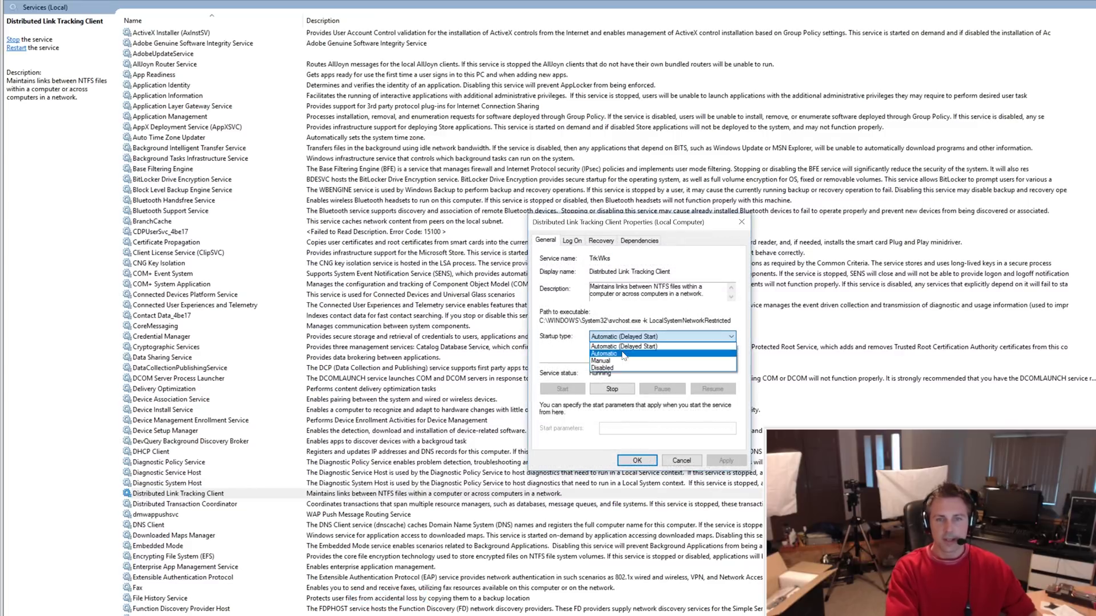
{"action": "left_click", "coordinate": [628, 368]}
{"action": "left_click", "coordinate": [611, 388]}
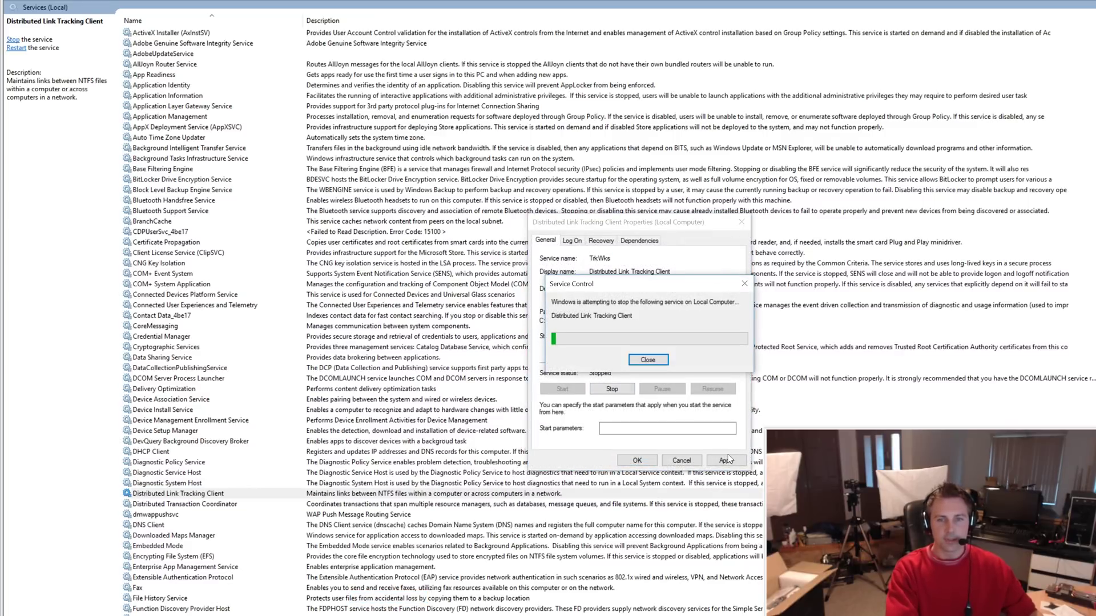
{"action": "left_click", "coordinate": [724, 460]}
{"action": "left_click", "coordinate": [636, 460]}
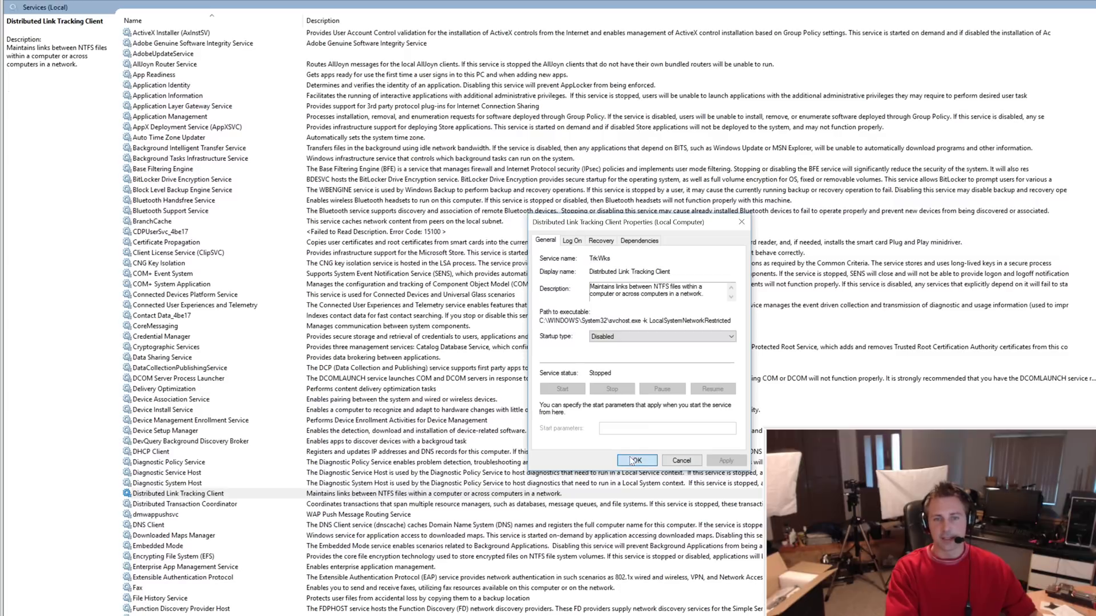
{"action": "left_click", "coordinate": [336, 515]}
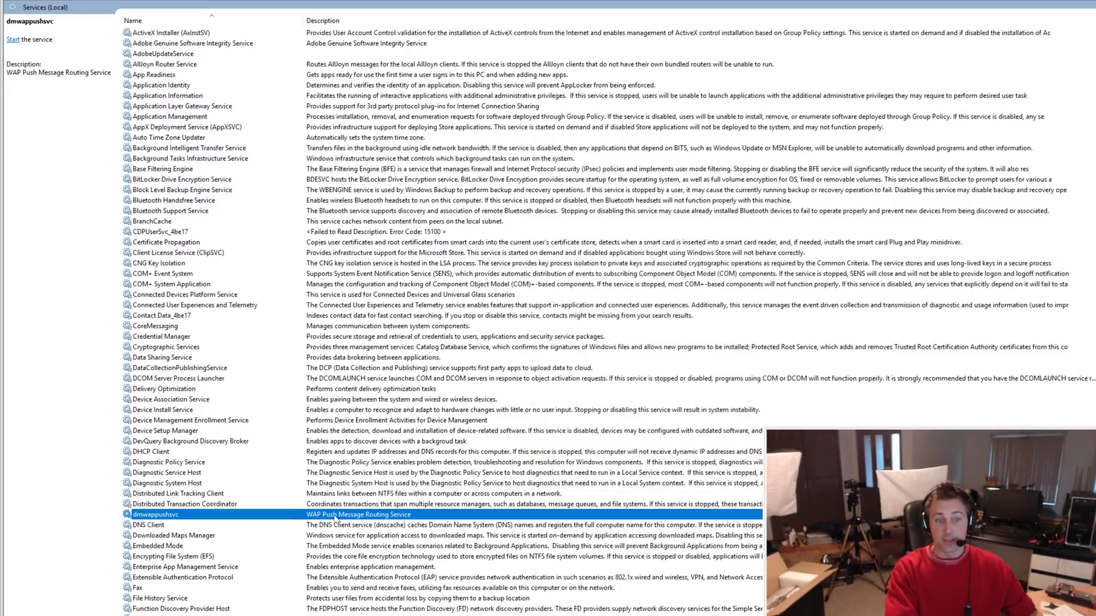
{"action": "right_click", "coordinate": [336, 516]}
Set the dmwappushsvc startup type to Disabled and apply
{"action": "left_click", "coordinate": [365, 602]}
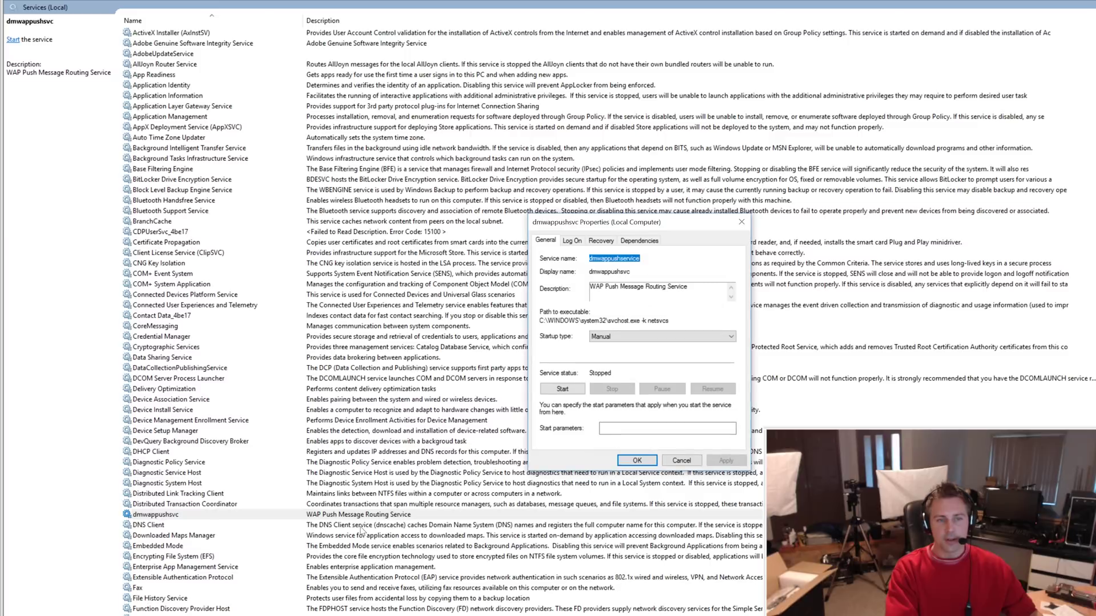
{"action": "left_click", "coordinate": [616, 336]}
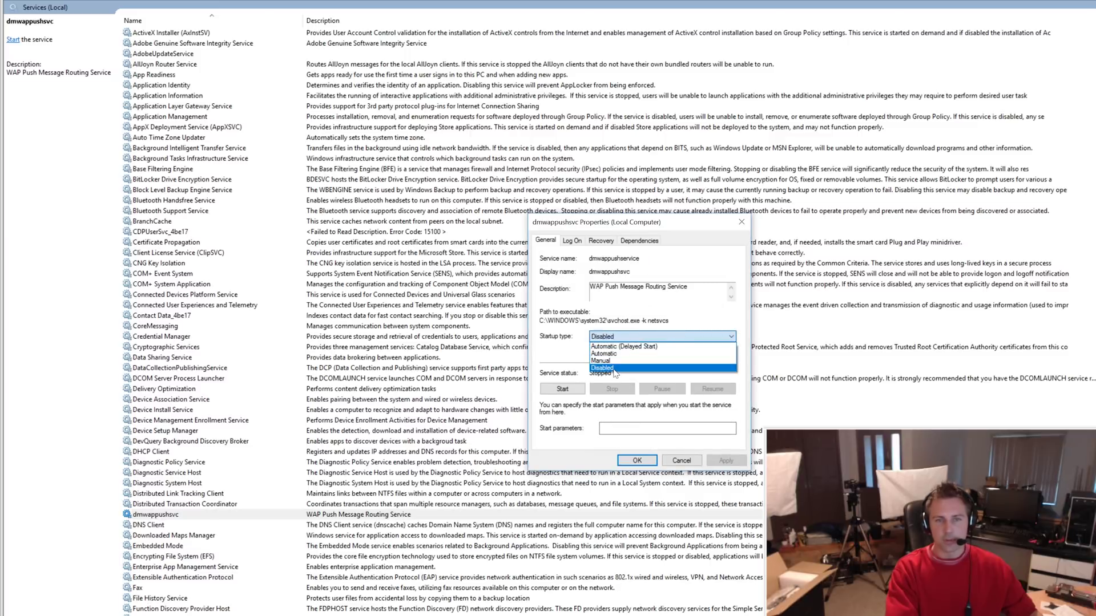
{"action": "left_click", "coordinate": [614, 368]}
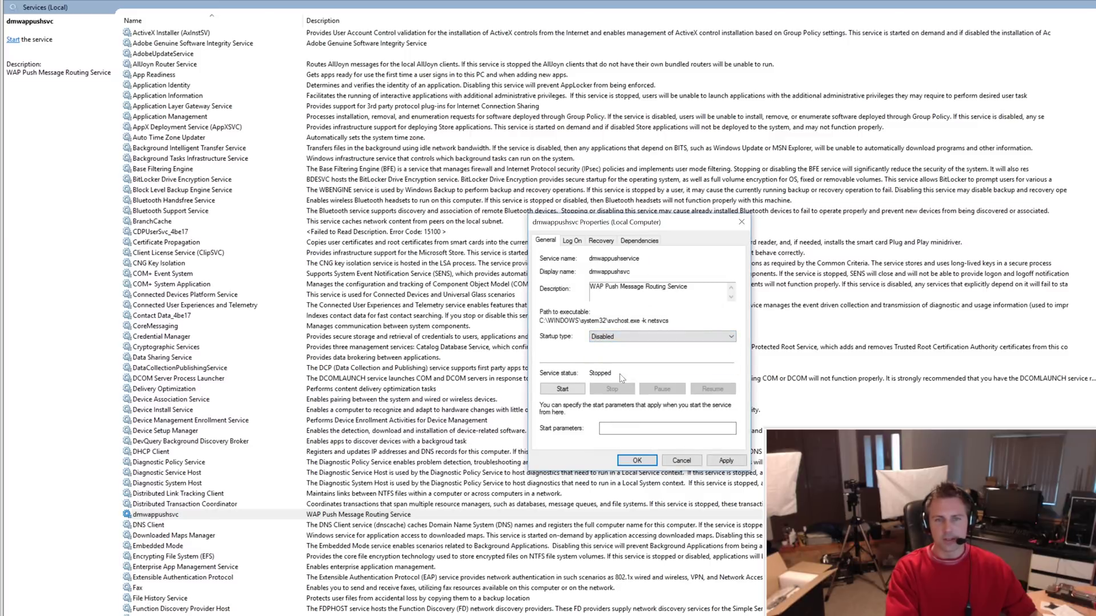
{"action": "left_click", "coordinate": [726, 461]}
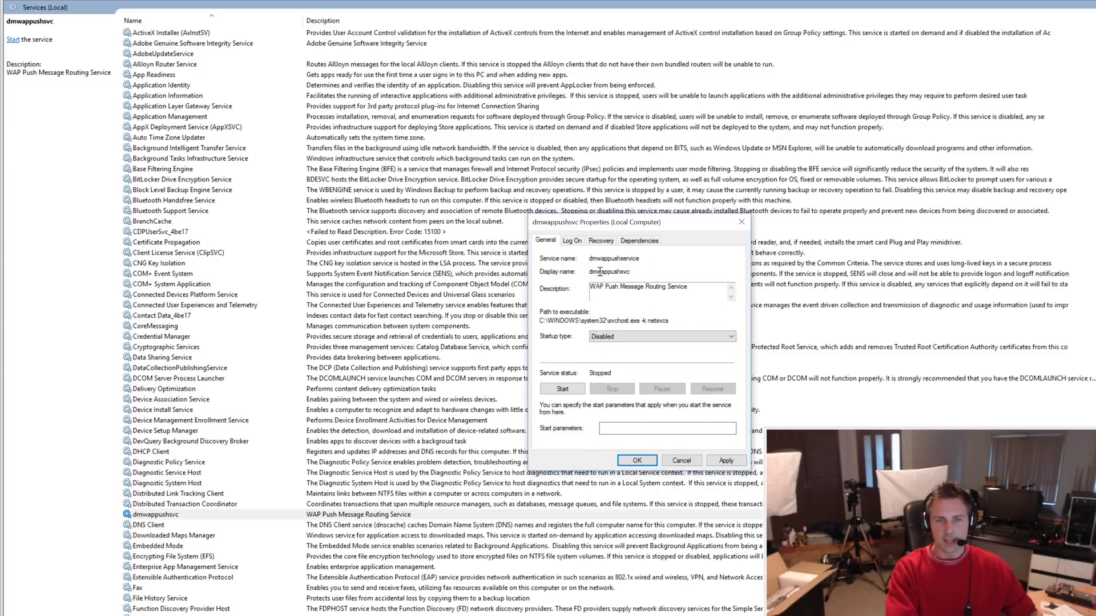
{"action": "left_click", "coordinate": [636, 460]}
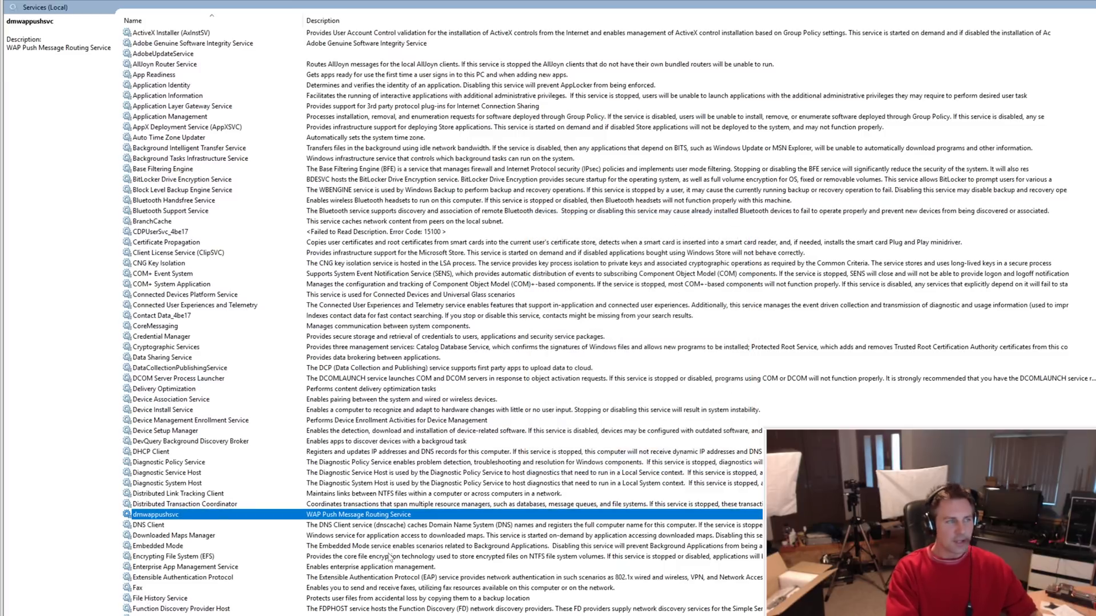
Set the Radio Management Service startup type to Disabled and apply
{"action": "scroll", "coordinate": [389, 556], "scroll_direction": "down", "scroll_amount": 1}
{"action": "key", "text": "r"}
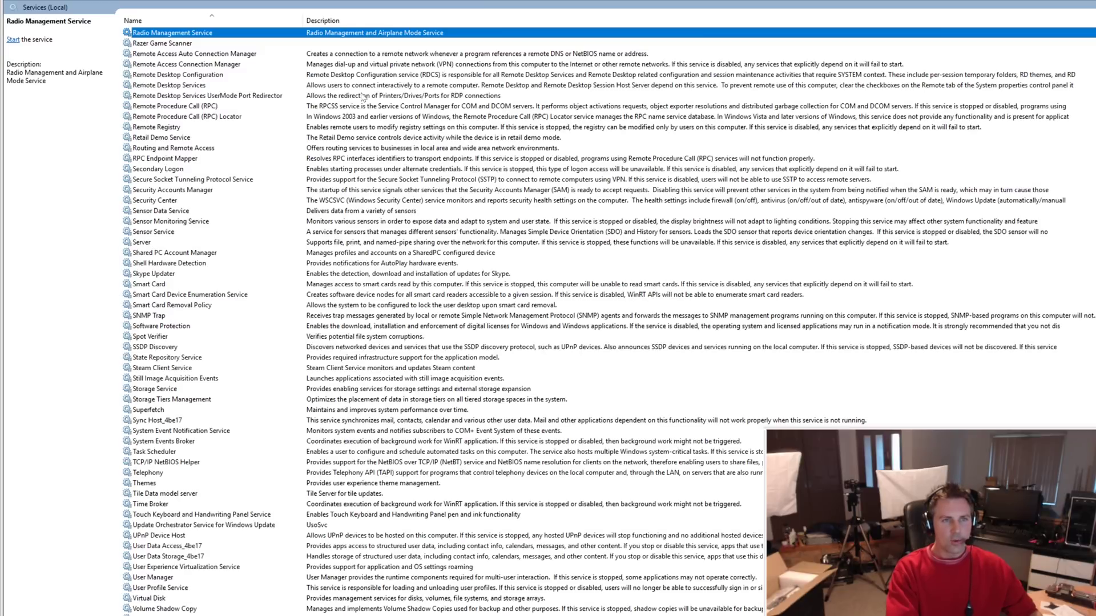
{"action": "right_click", "coordinate": [392, 37]}
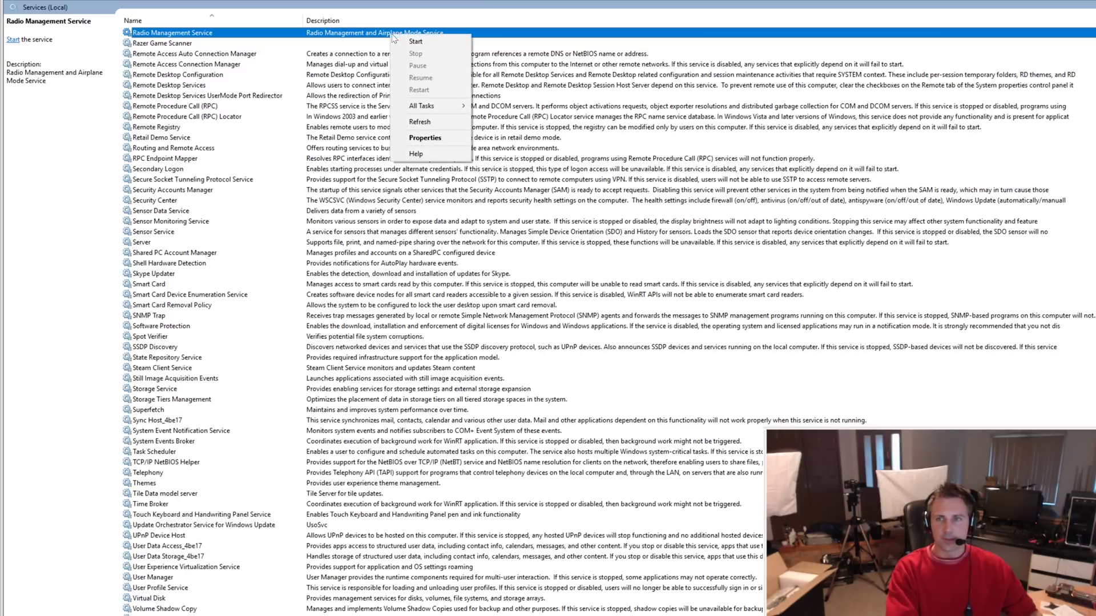
{"action": "left_click", "coordinate": [407, 138]}
{"action": "left_click", "coordinate": [593, 337]}
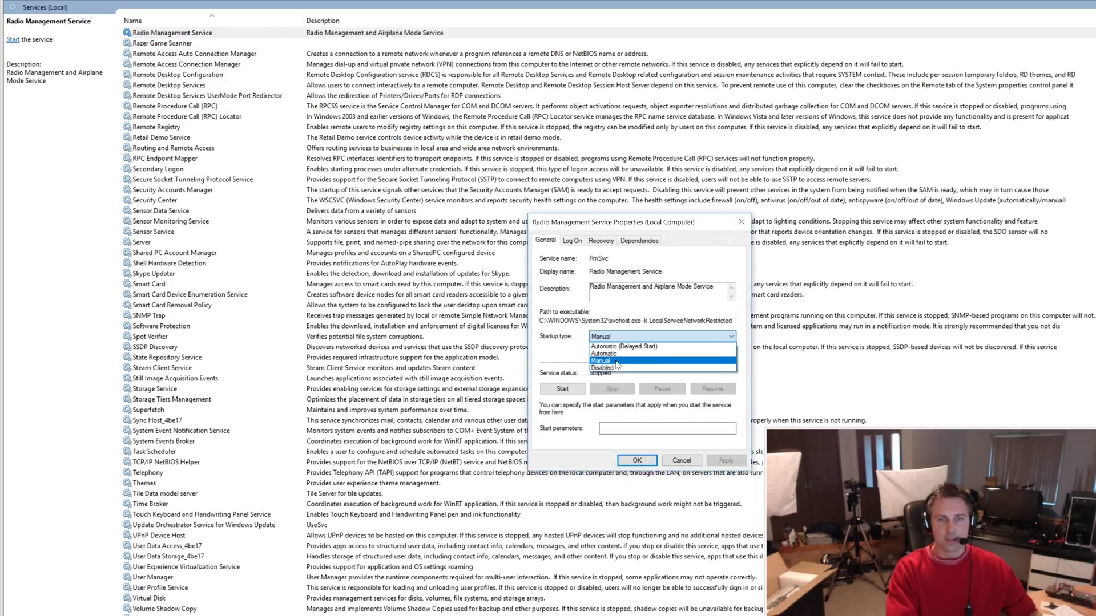
{"action": "left_click", "coordinate": [615, 367]}
{"action": "left_click", "coordinate": [724, 460]}
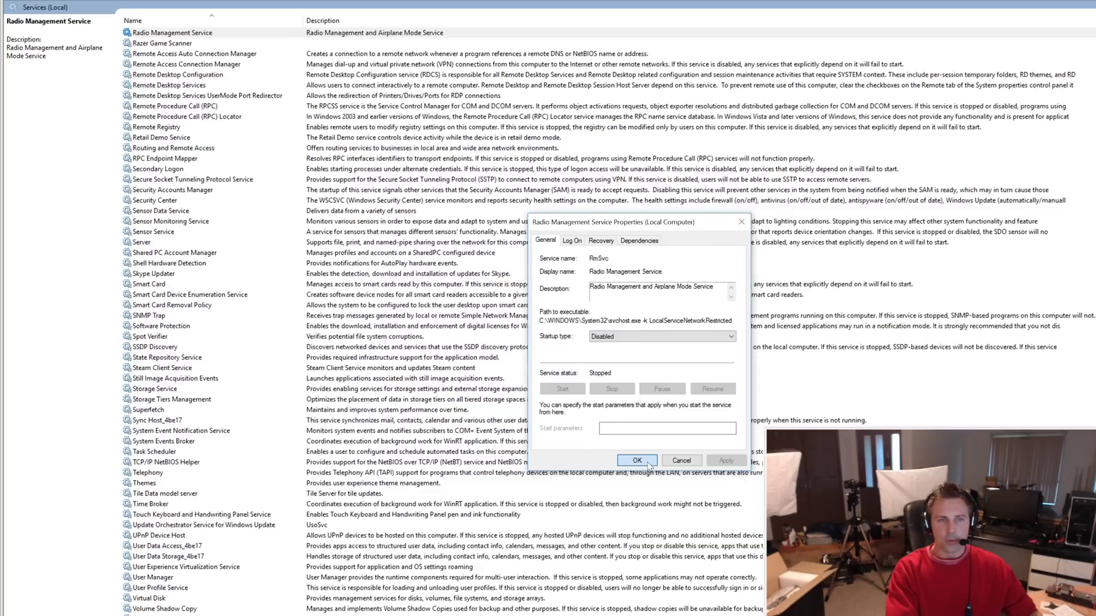
{"action": "left_click", "coordinate": [637, 460]}
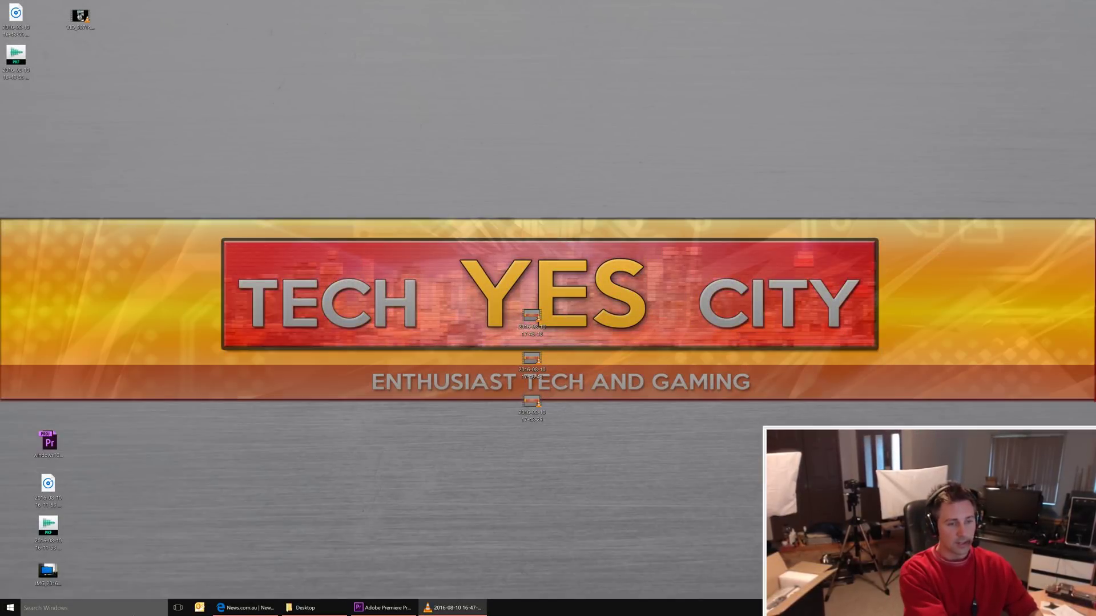
From an 'accessibility' search, switch off Play animations and Show Windows background
{"action": "left_click", "coordinate": [108, 613]}
{"action": "type", "text": "accessi"}
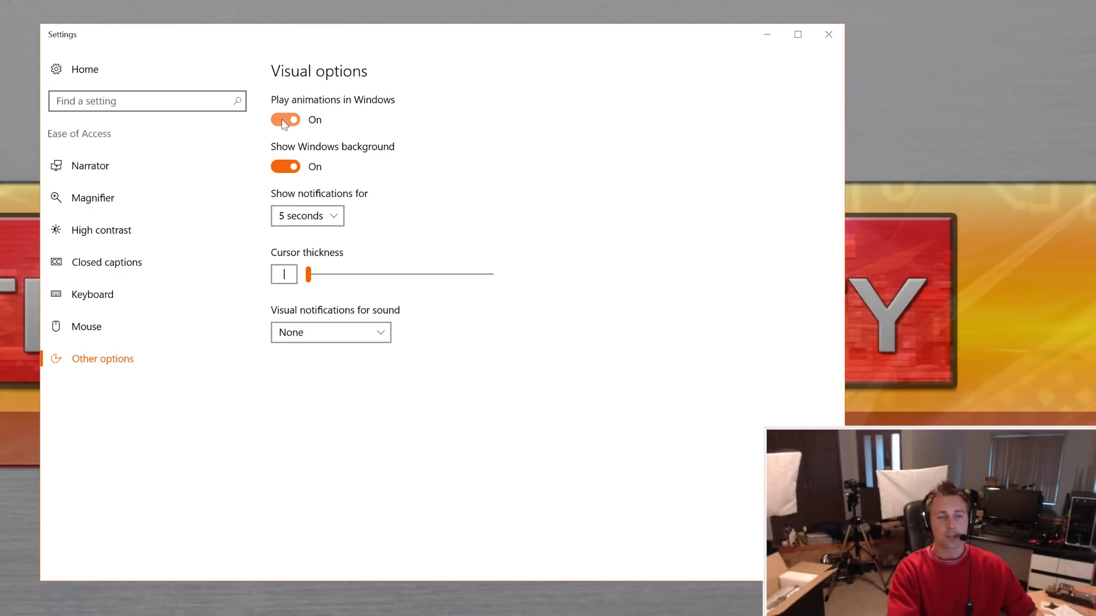
{"action": "left_click", "coordinate": [284, 119]}
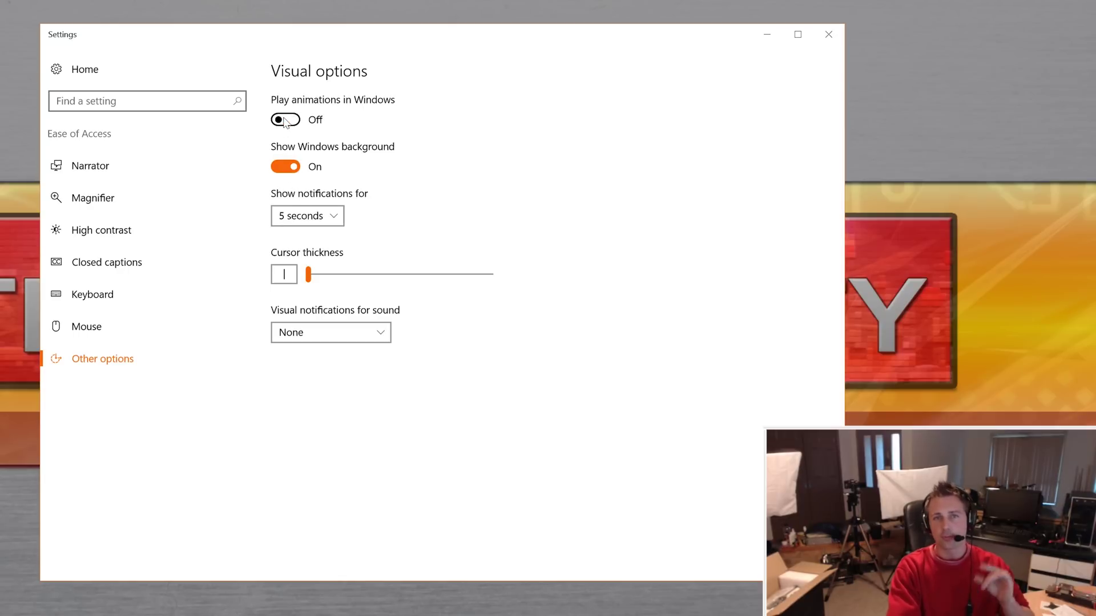
{"action": "left_click", "coordinate": [280, 170]}
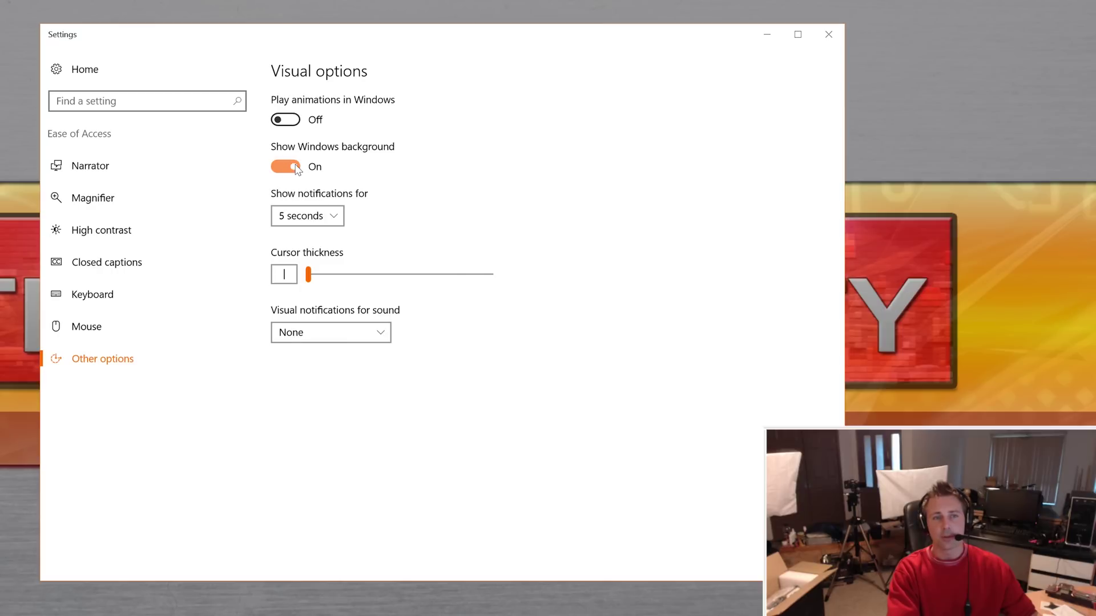
{"action": "left_click", "coordinate": [182, 168]}
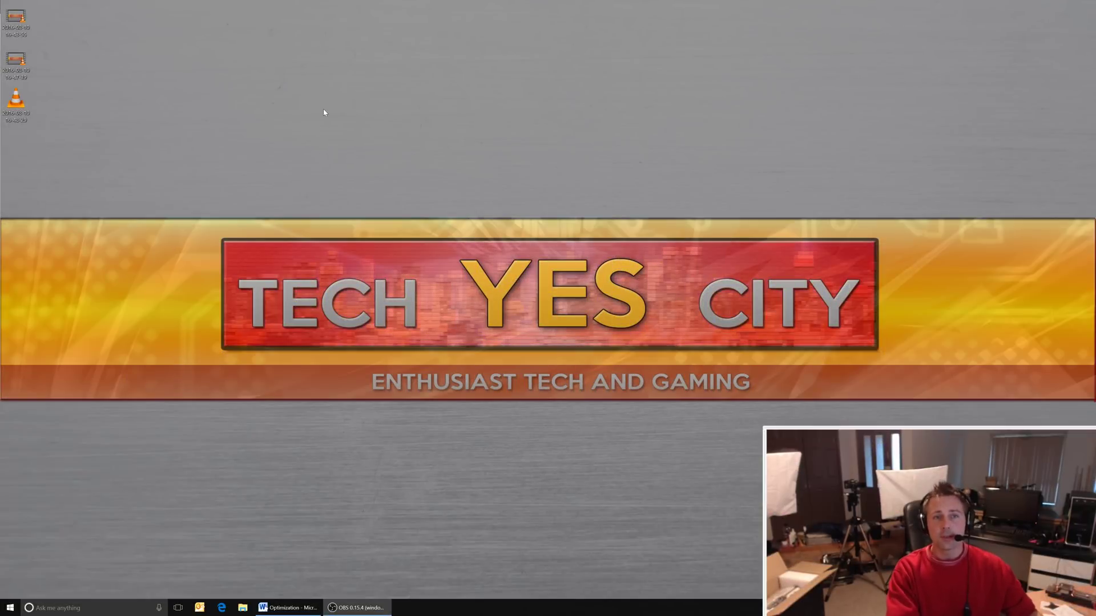
Open Display settings from the desktop's right-click menu
{"action": "right_click", "coordinate": [325, 112]}
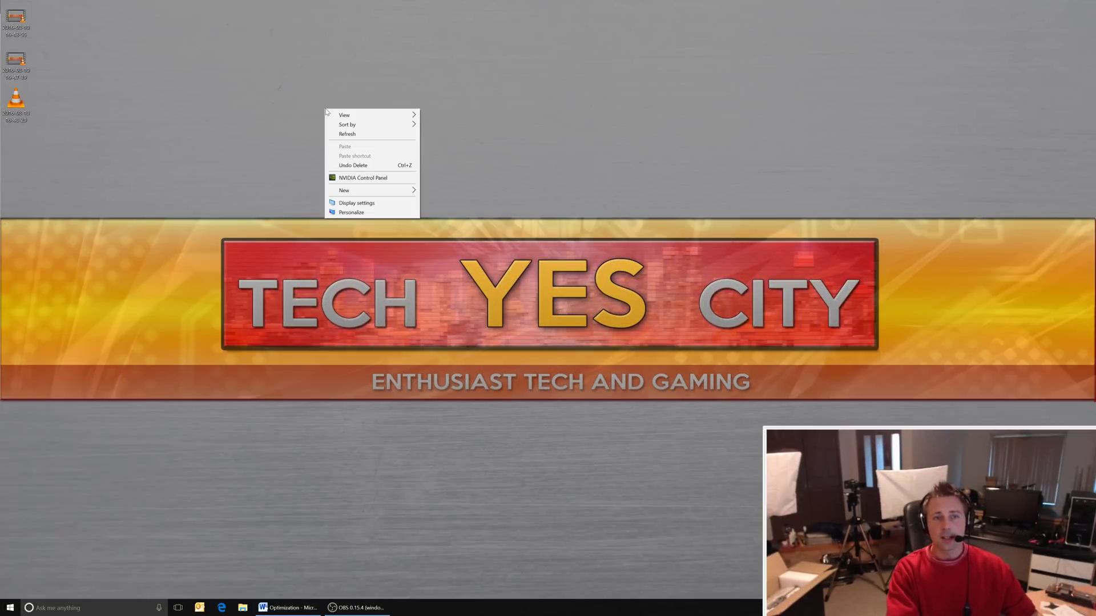
{"action": "left_click", "coordinate": [352, 204]}
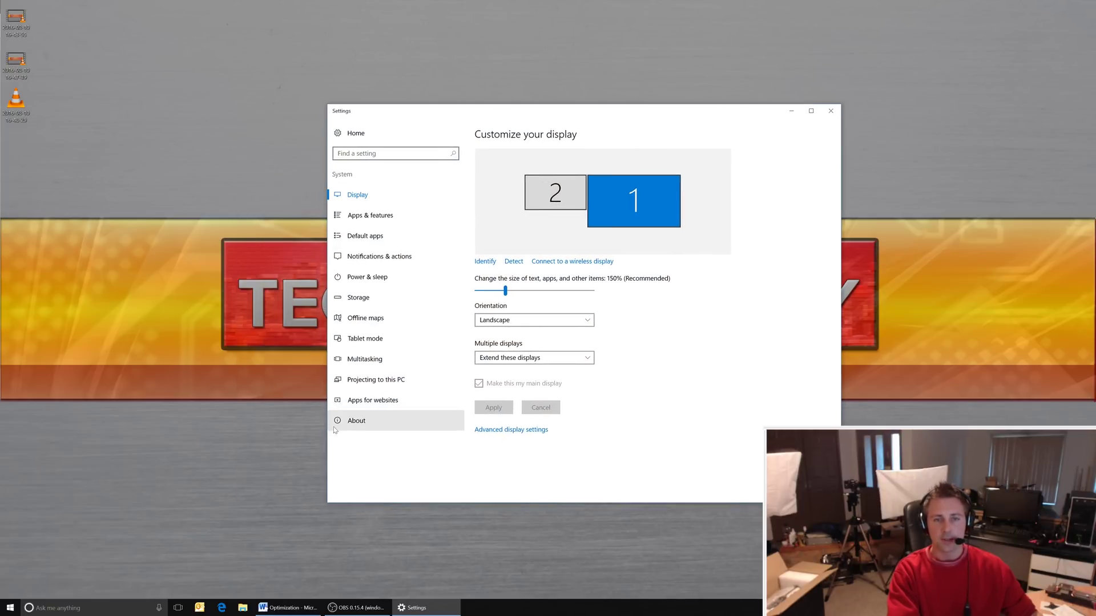
In Apps & features, uninstall 3D Builder
{"action": "left_click", "coordinate": [368, 221]}
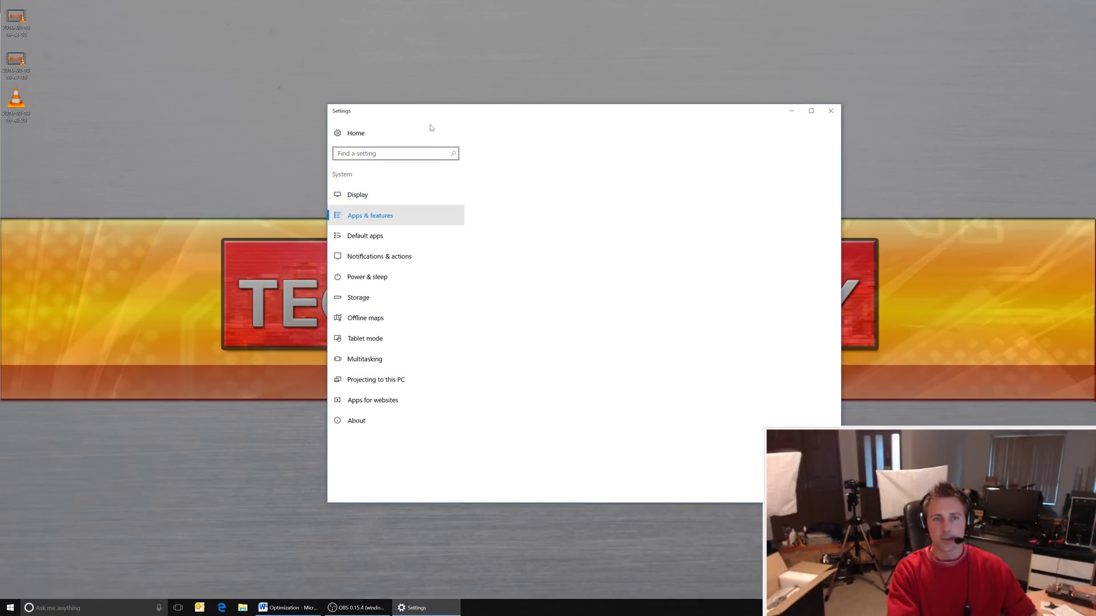
{"action": "left_click_drag", "start_coordinate": [407, 110], "coordinate": [384, 105]}
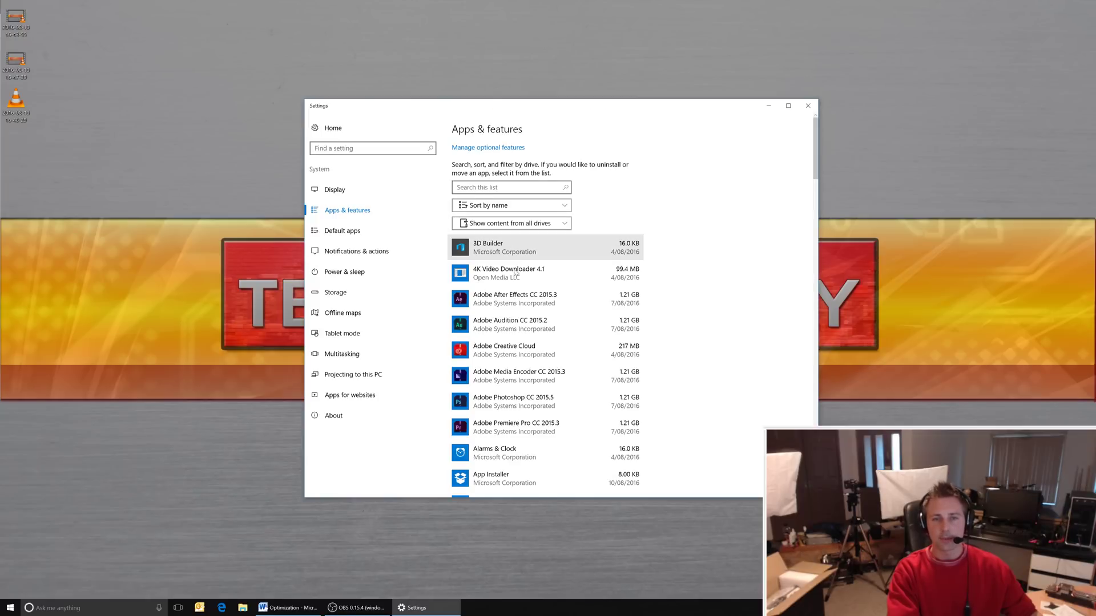
{"action": "left_click", "coordinate": [520, 254]}
{"action": "scroll", "coordinate": [546, 280], "scroll_direction": "down", "scroll_amount": 2}
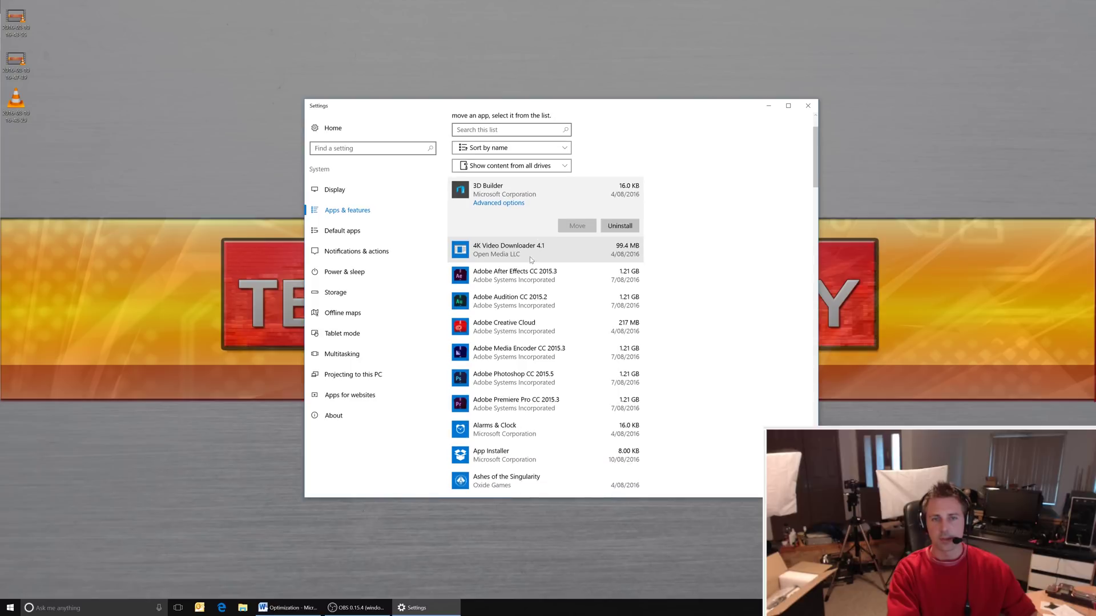
{"action": "left_click", "coordinate": [611, 226]}
{"action": "left_click", "coordinate": [657, 205]}
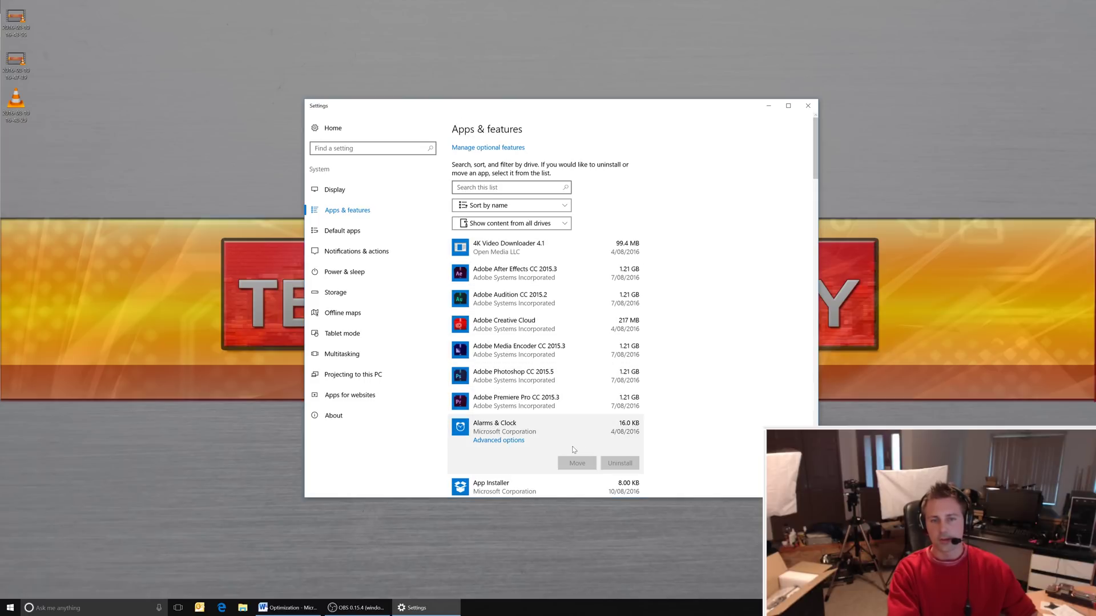
Uninstall App Installer and BingProvidedSearch
{"action": "scroll", "coordinate": [573, 449], "scroll_direction": "down", "scroll_amount": 2}
{"action": "left_click", "coordinate": [516, 444]}
{"action": "left_click", "coordinate": [619, 431]}
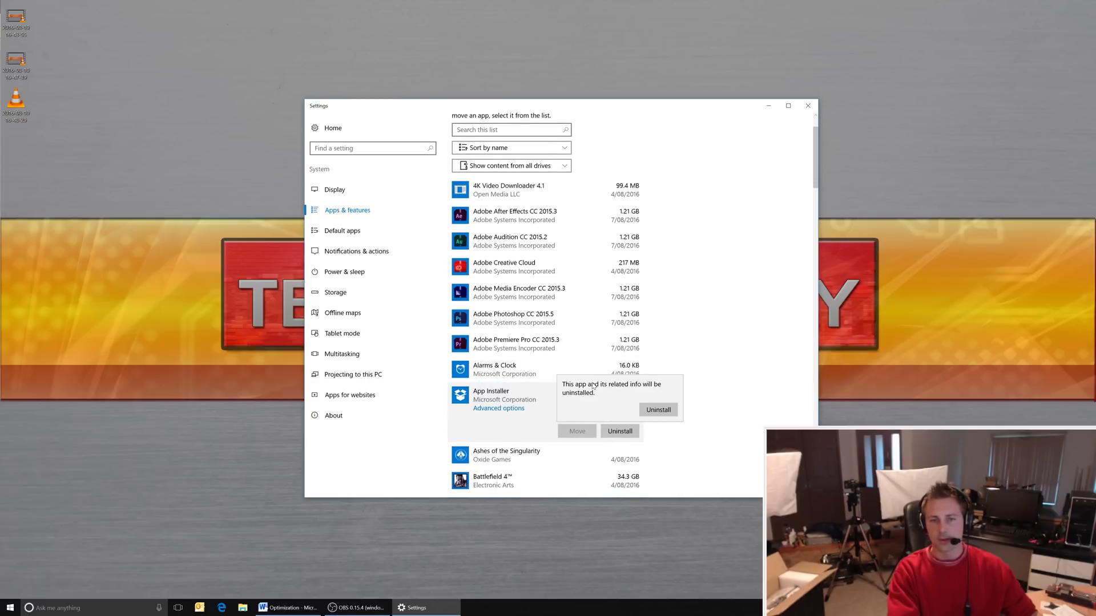
{"action": "left_click", "coordinate": [658, 410]}
{"action": "scroll", "coordinate": [512, 415], "scroll_direction": "down", "scroll_amount": 3}
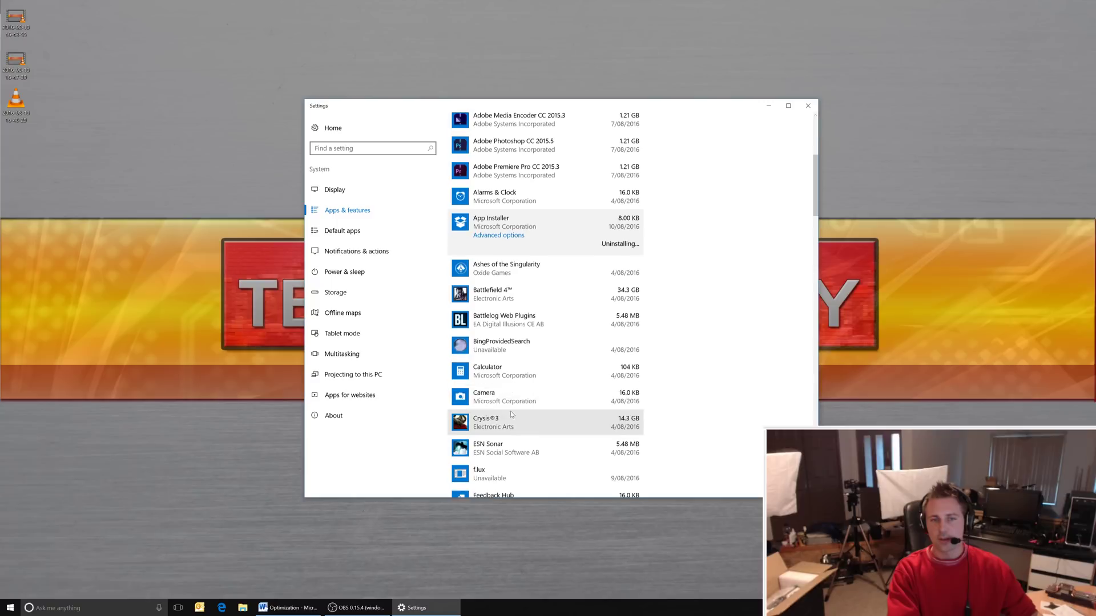
{"action": "left_click", "coordinate": [511, 347]}
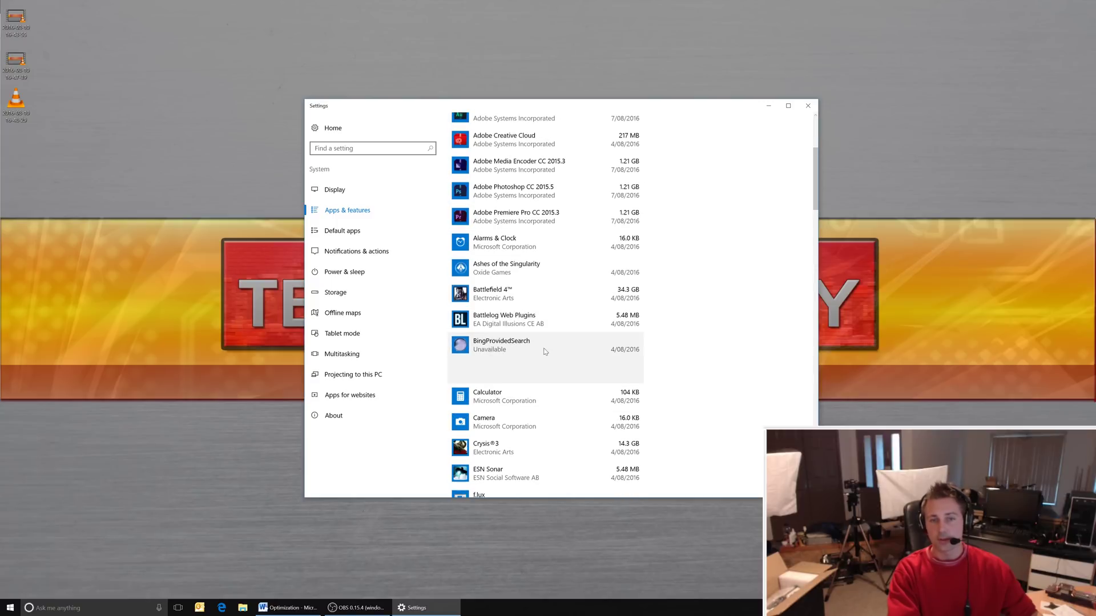
{"action": "left_click", "coordinate": [617, 373]}
{"action": "left_click", "coordinate": [657, 352]}
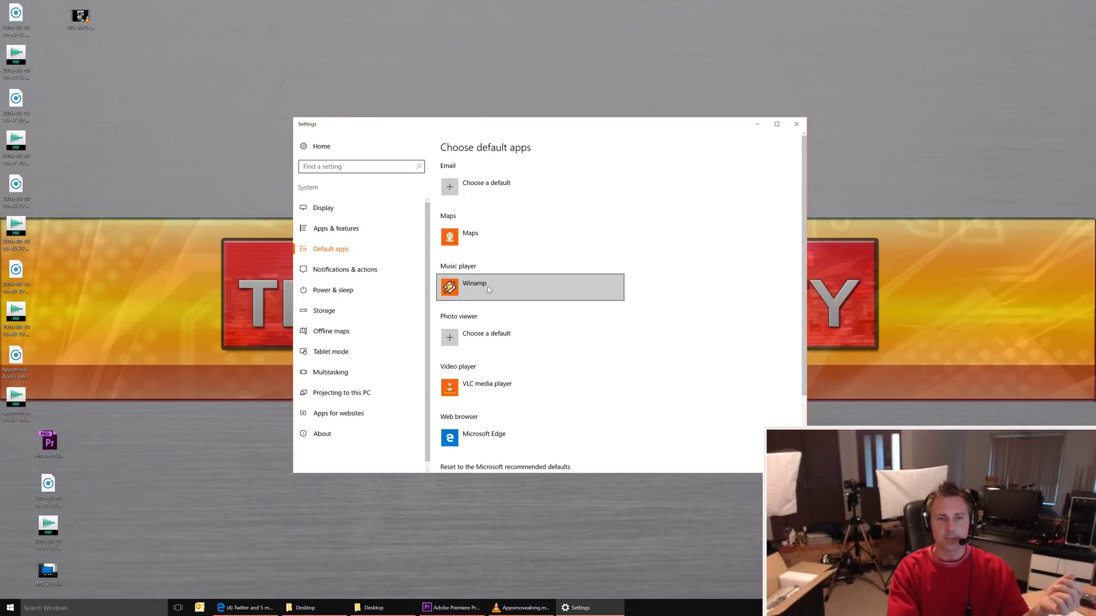
{"action": "left_click", "coordinate": [505, 287]}
{"action": "left_click", "coordinate": [668, 315]}
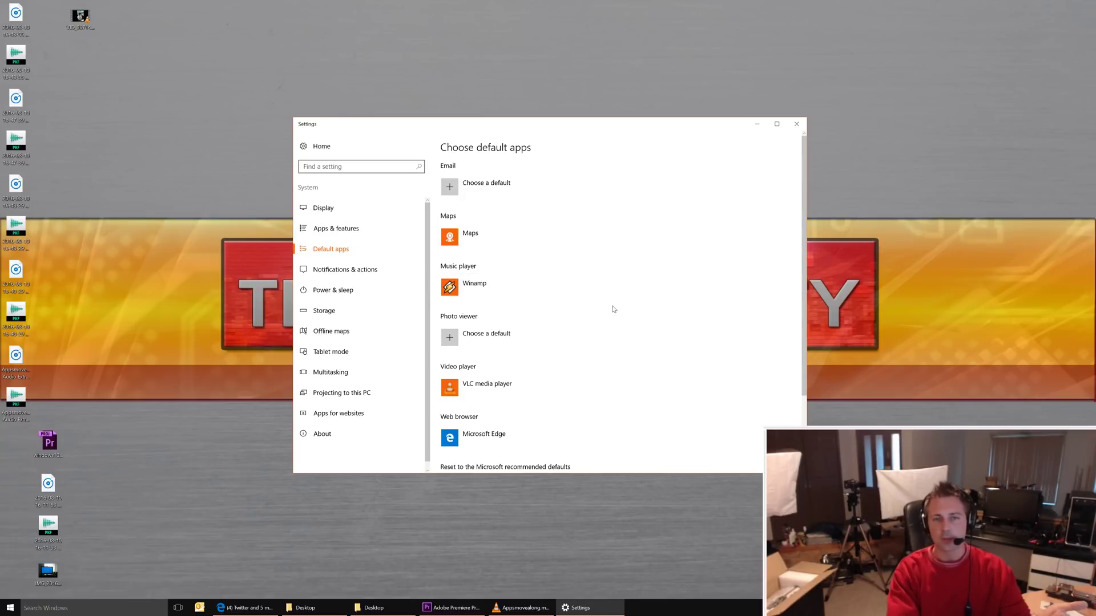
{"action": "left_click", "coordinate": [485, 385]}
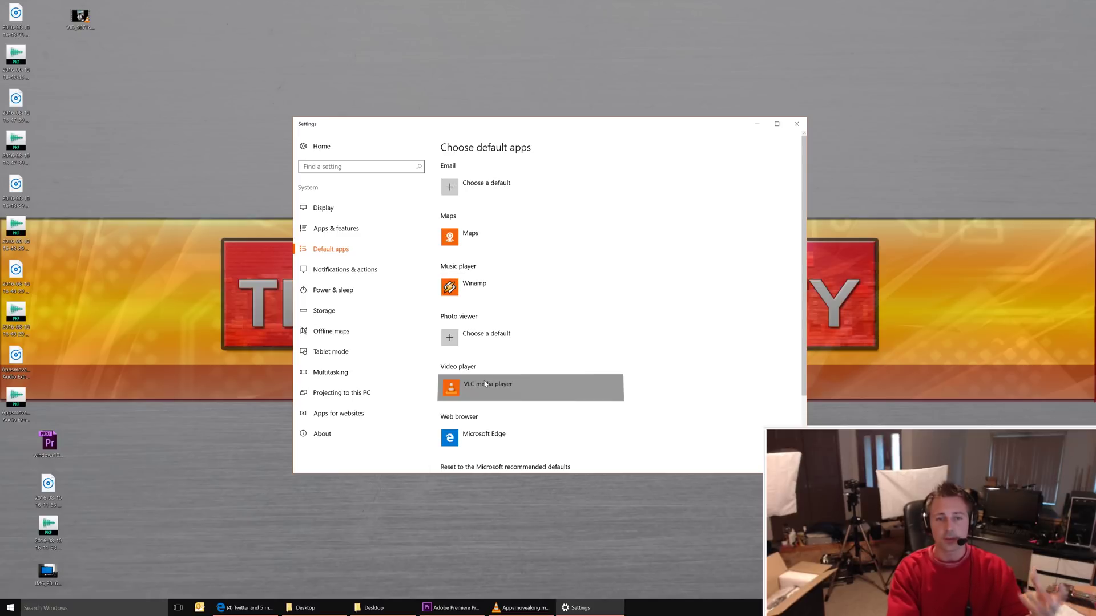
{"action": "left_click", "coordinate": [502, 292]}
{"action": "left_click", "coordinate": [494, 337]}
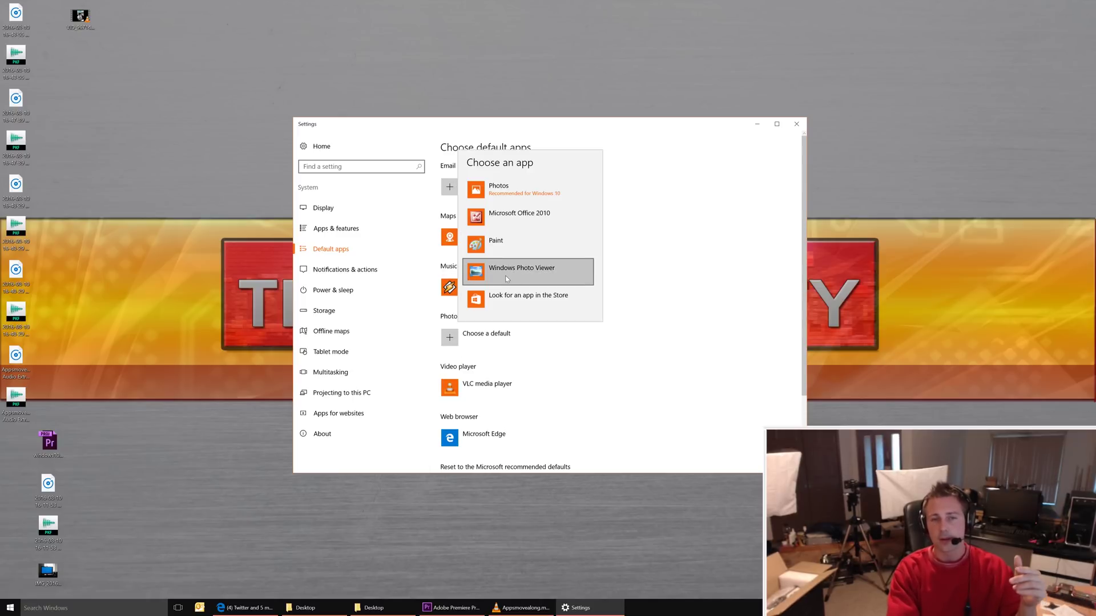
{"action": "left_click", "coordinate": [505, 272]}
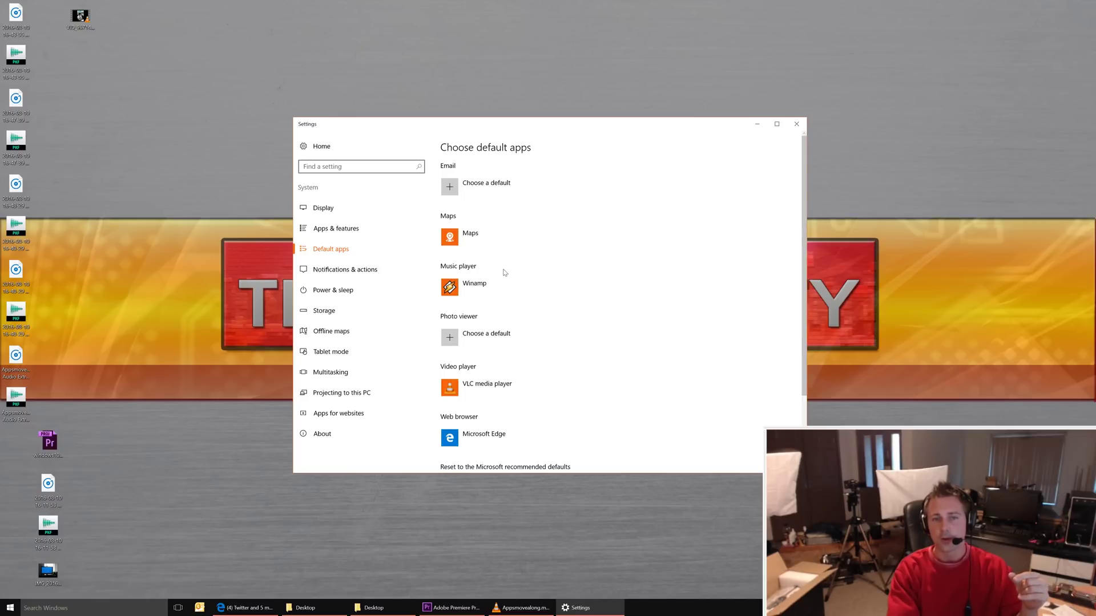
{"action": "scroll", "coordinate": [528, 342], "scroll_direction": "down", "scroll_amount": 3}
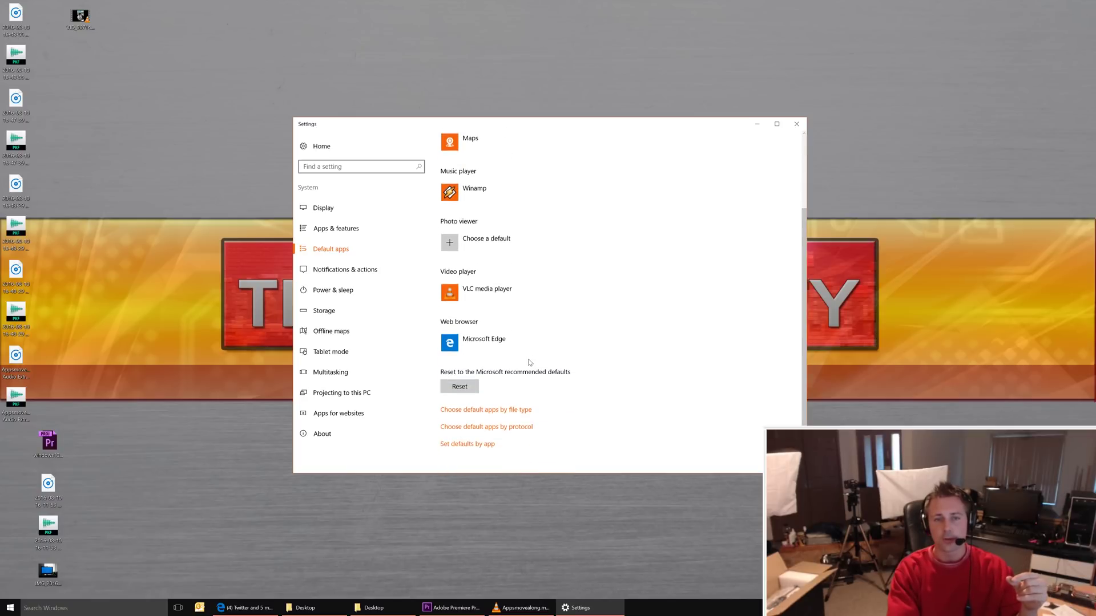
{"action": "scroll", "coordinate": [528, 360], "scroll_direction": "up", "scroll_amount": 3}
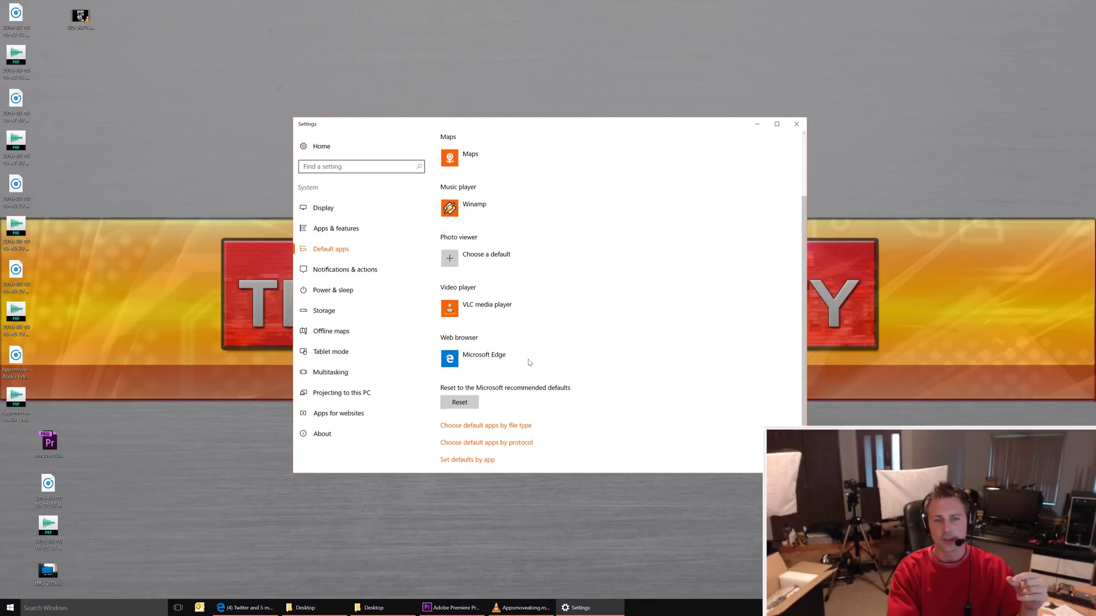
{"action": "left_click", "coordinate": [331, 271]}
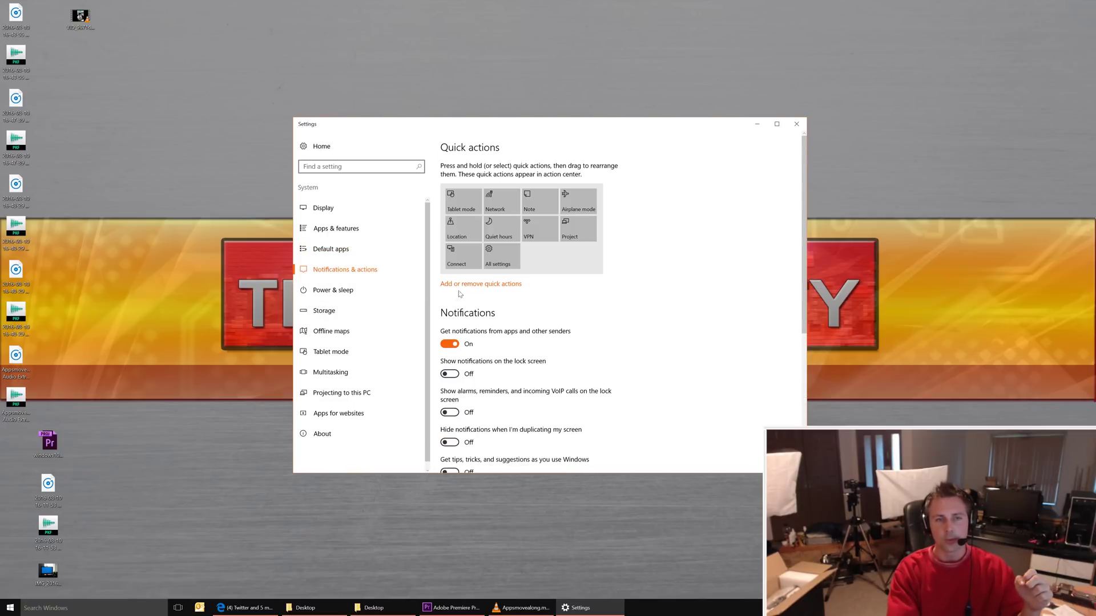
Turn Realtek HD Audio Manager notifications off, leaving general app notifications on
{"action": "scroll", "coordinate": [506, 321], "scroll_direction": "down", "scroll_amount": 2}
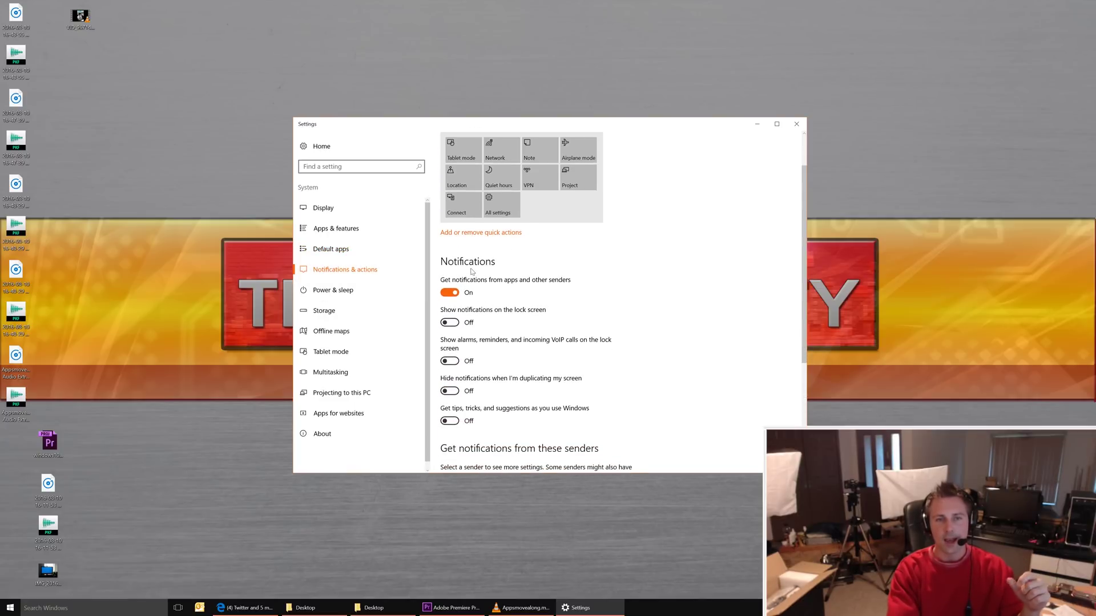
{"action": "scroll", "coordinate": [483, 292], "scroll_direction": "down", "scroll_amount": 2}
{"action": "scroll", "coordinate": [483, 293], "scroll_direction": "down", "scroll_amount": 3}
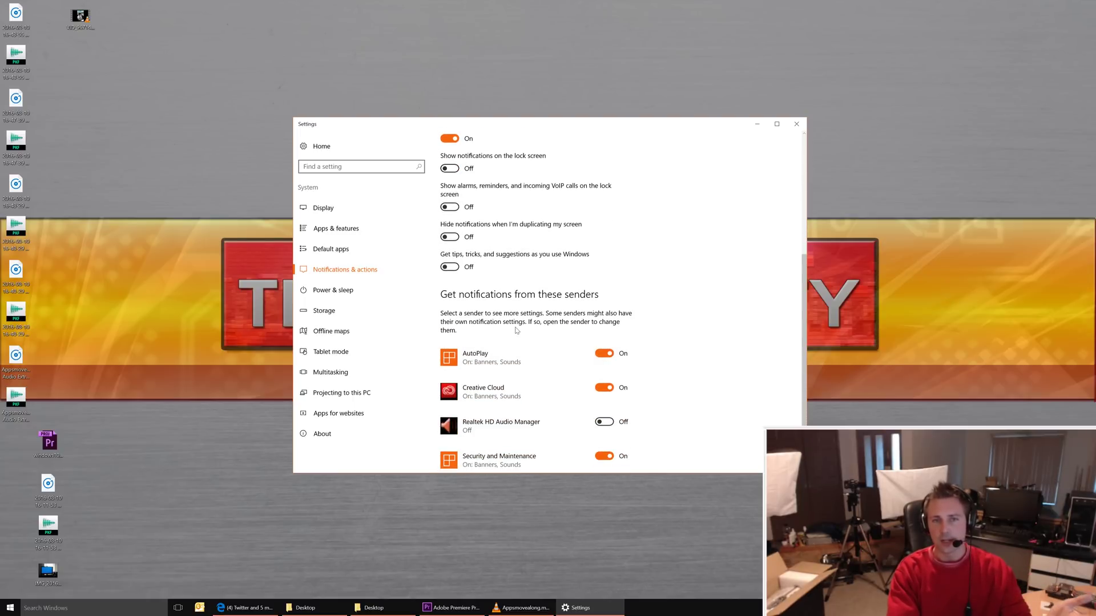
{"action": "scroll", "coordinate": [458, 194], "scroll_direction": "up", "scroll_amount": 1}
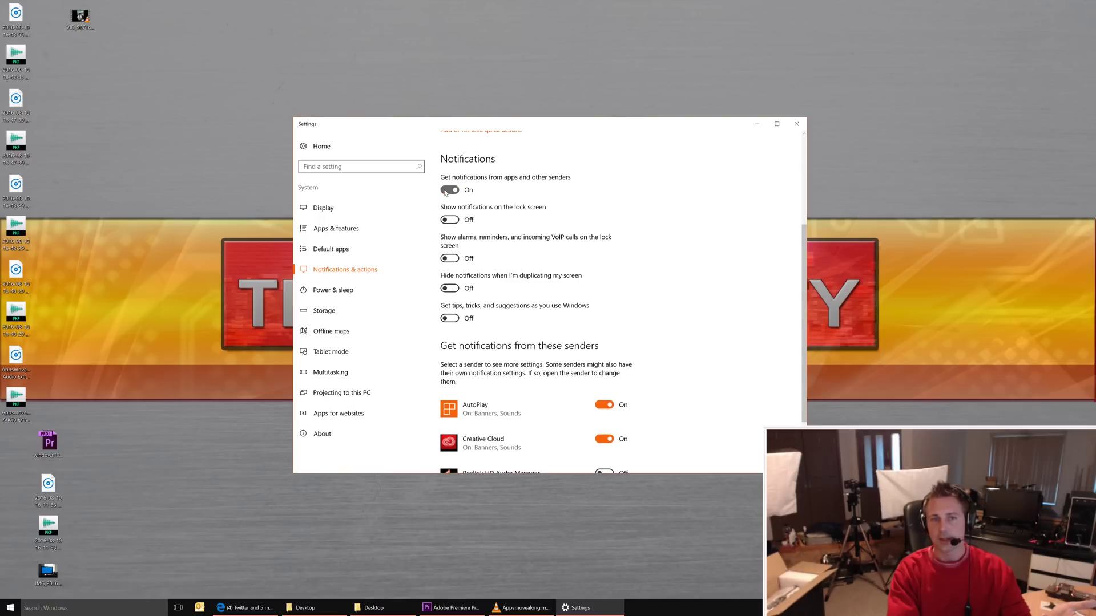
{"action": "left_click", "coordinate": [445, 193]}
{"action": "left_click", "coordinate": [445, 192]}
{"action": "scroll", "coordinate": [585, 383], "scroll_direction": "down", "scroll_amount": 2}
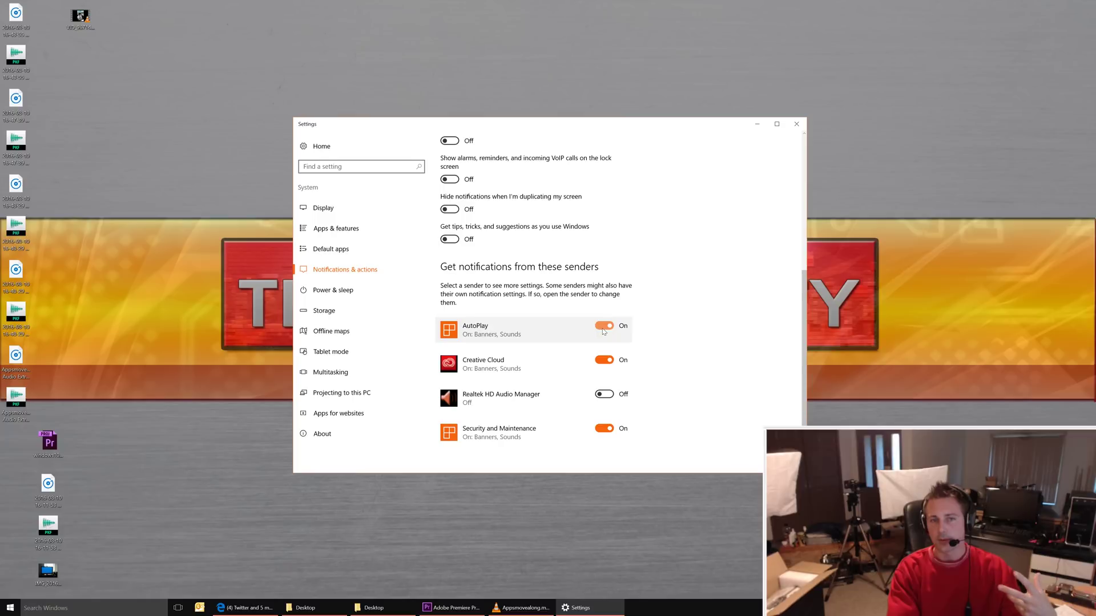
{"action": "left_click", "coordinate": [605, 394]}
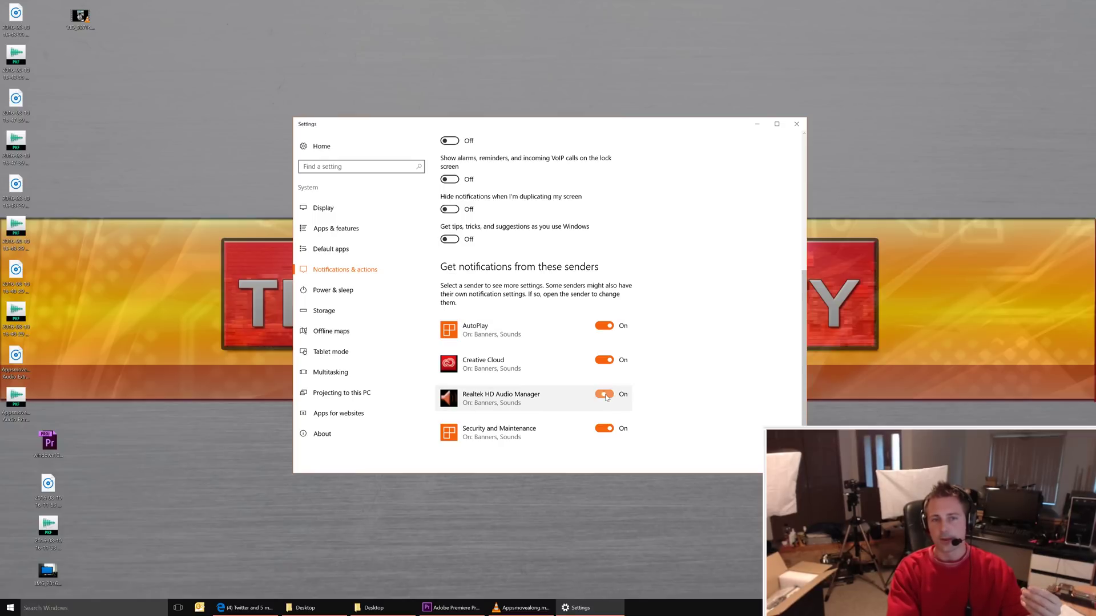
{"action": "left_click", "coordinate": [606, 395]}
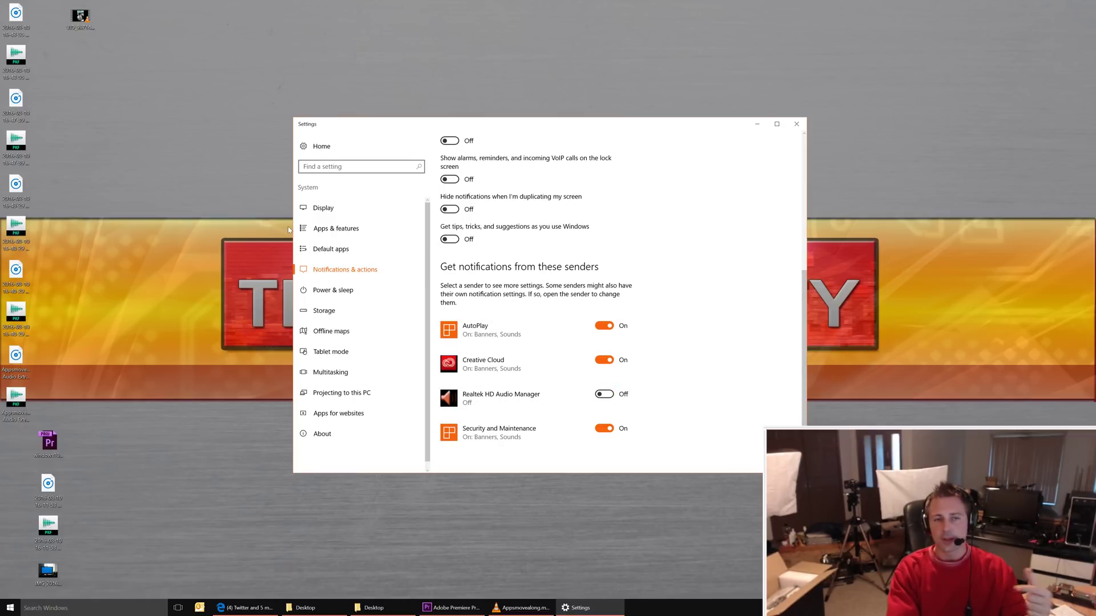
In Power & sleep, keep the screen timeout at 20 minutes and sleep at Never
{"action": "left_click", "coordinate": [345, 291]}
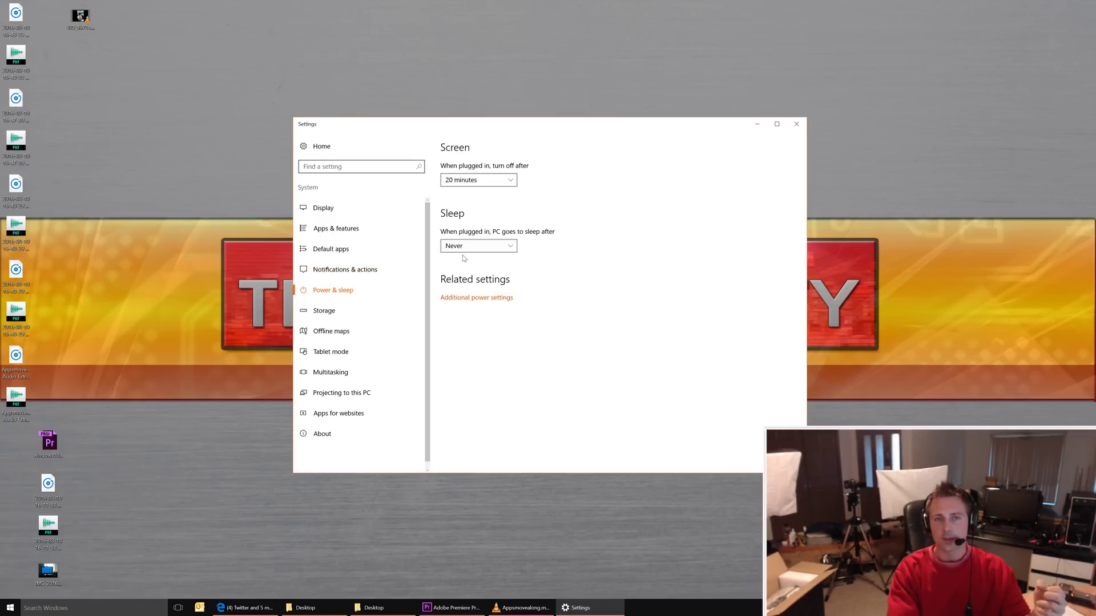
{"action": "left_click", "coordinate": [461, 184]}
{"action": "left_click", "coordinate": [461, 181]}
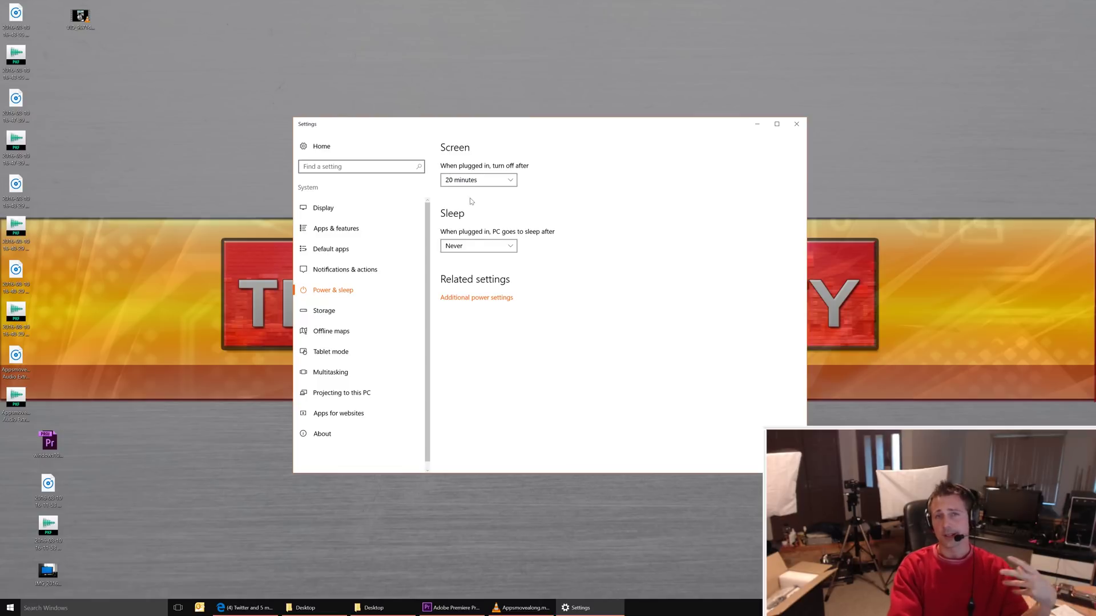
{"action": "left_click", "coordinate": [471, 247]}
{"action": "left_click", "coordinate": [471, 261]}
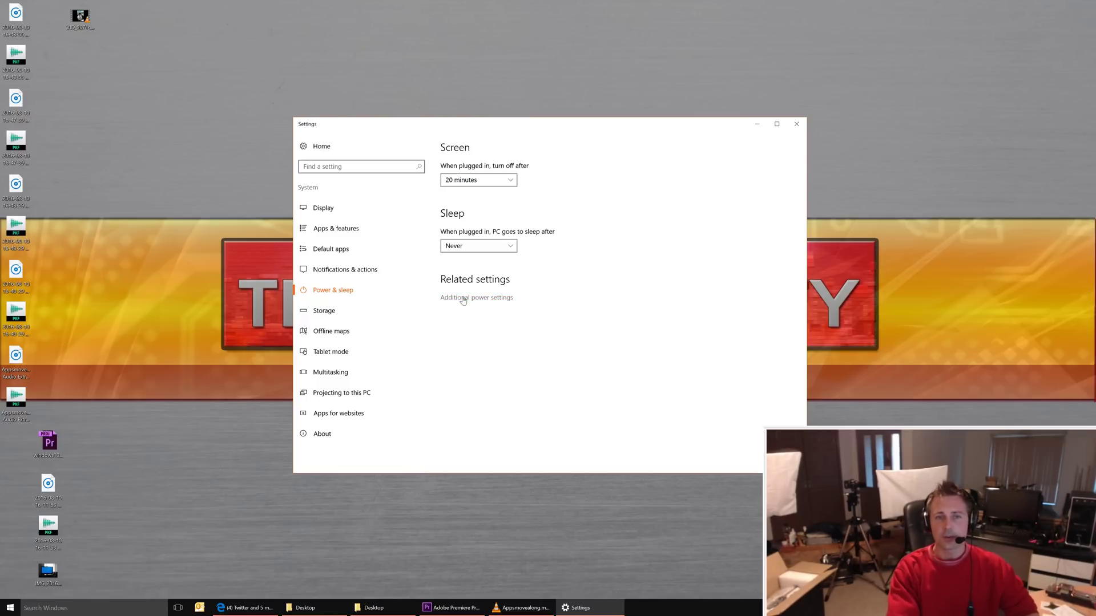
Set the Balanced plan's Turn off hard disk to 0 minutes in advanced power settings
{"action": "left_click", "coordinate": [463, 298]}
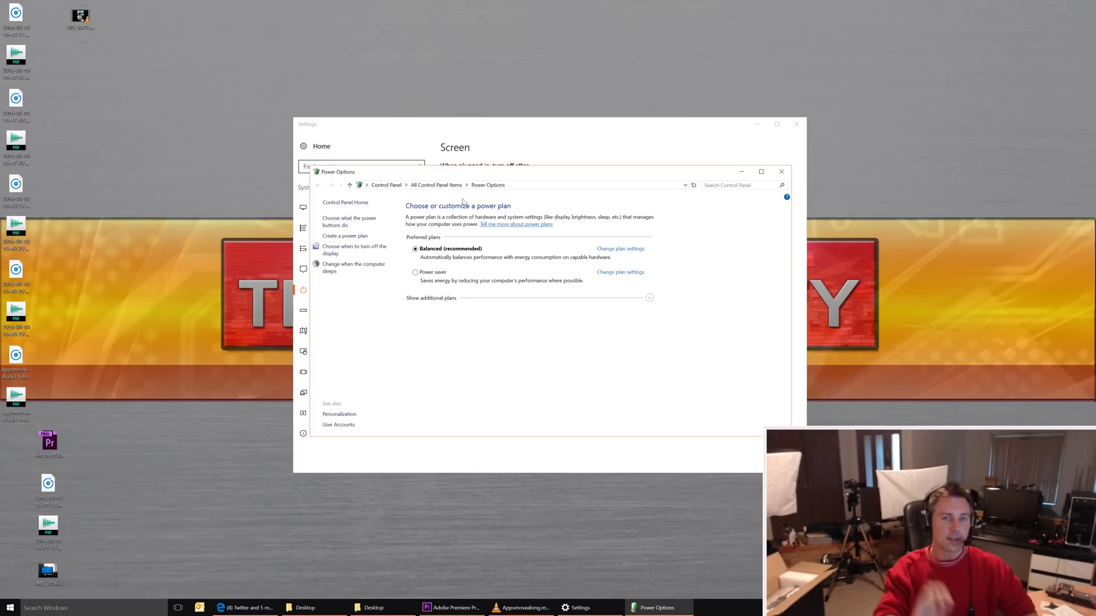
{"action": "left_click_drag", "start_coordinate": [492, 186], "coordinate": [585, 169]}
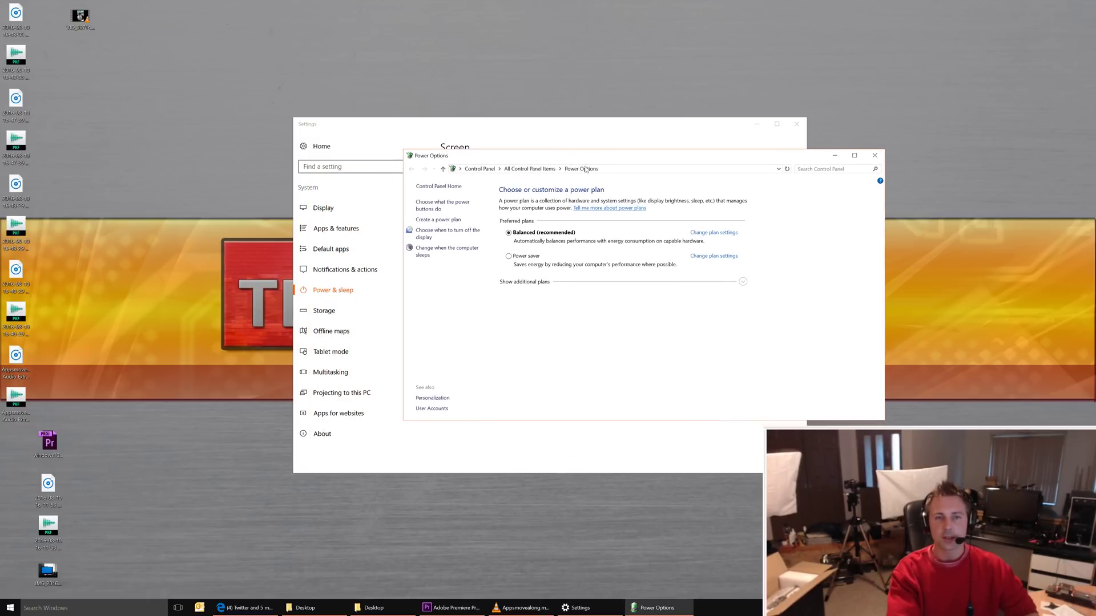
{"action": "left_click", "coordinate": [709, 234]}
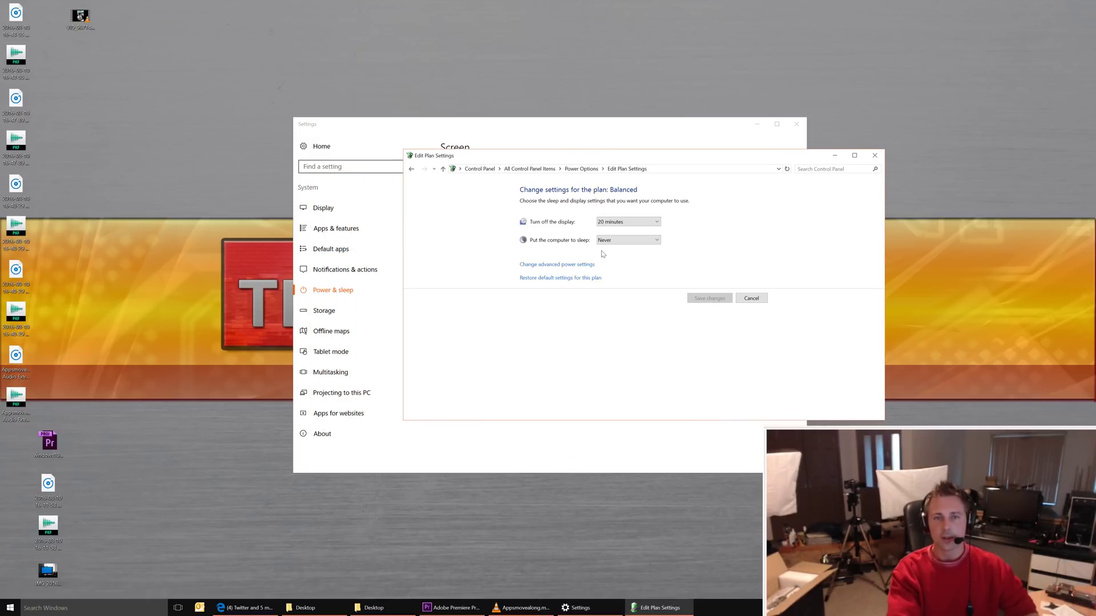
{"action": "left_click", "coordinate": [556, 265]}
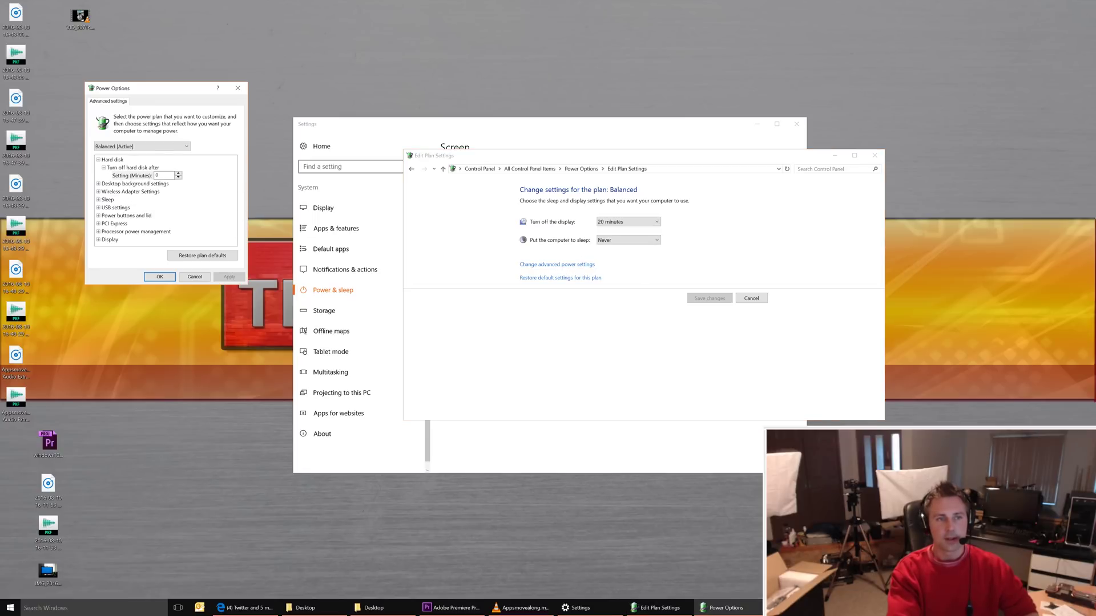
{"action": "type", "text": "0"}
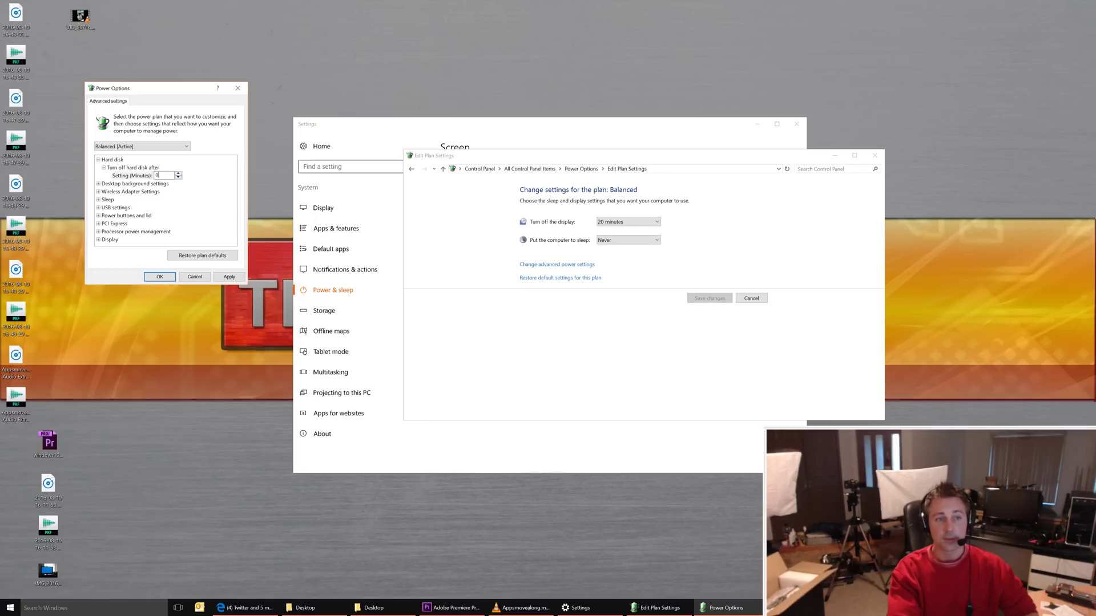
{"action": "left_click", "coordinate": [228, 277]}
{"action": "left_click", "coordinate": [161, 278]}
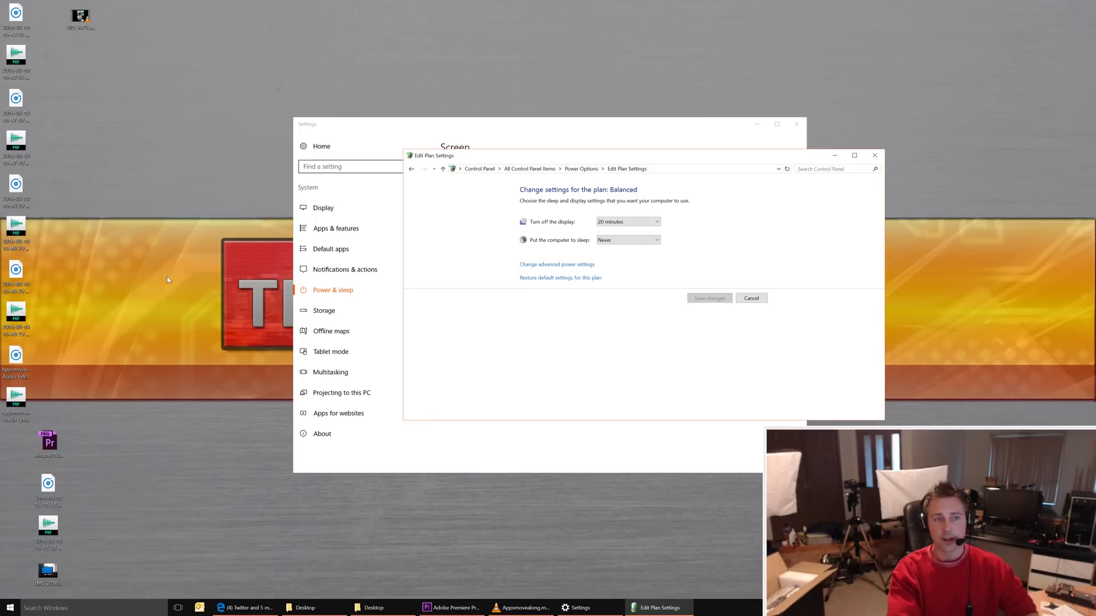
{"action": "left_click", "coordinate": [869, 159]}
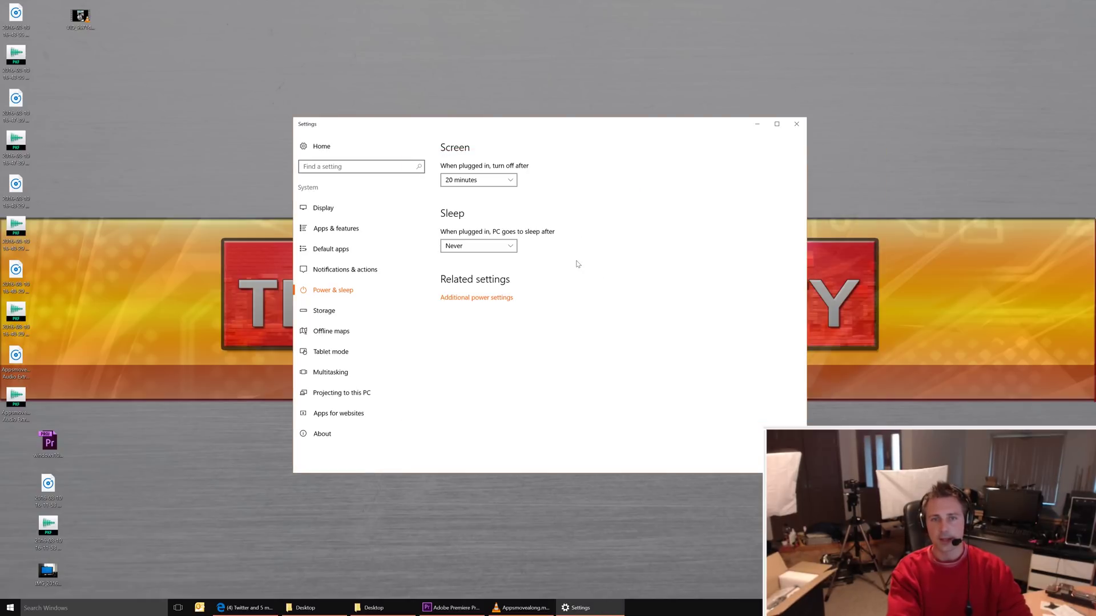
{"action": "left_click", "coordinate": [345, 321]}
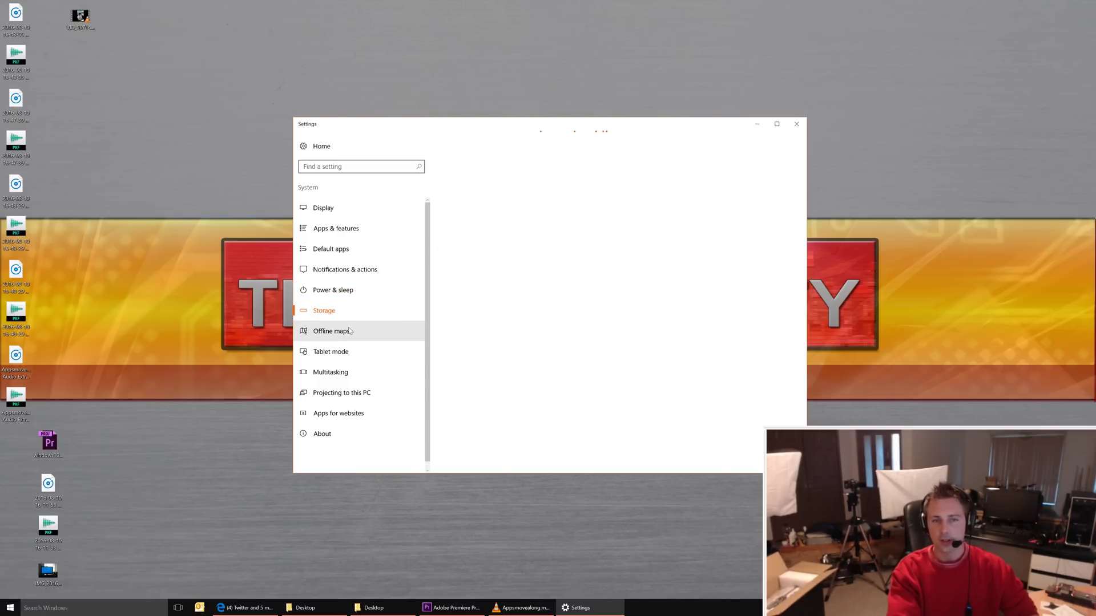
Delete all downloaded offline maps, switch Automatically update maps Off, then go to Tablet mode
{"action": "left_click", "coordinate": [349, 331]}
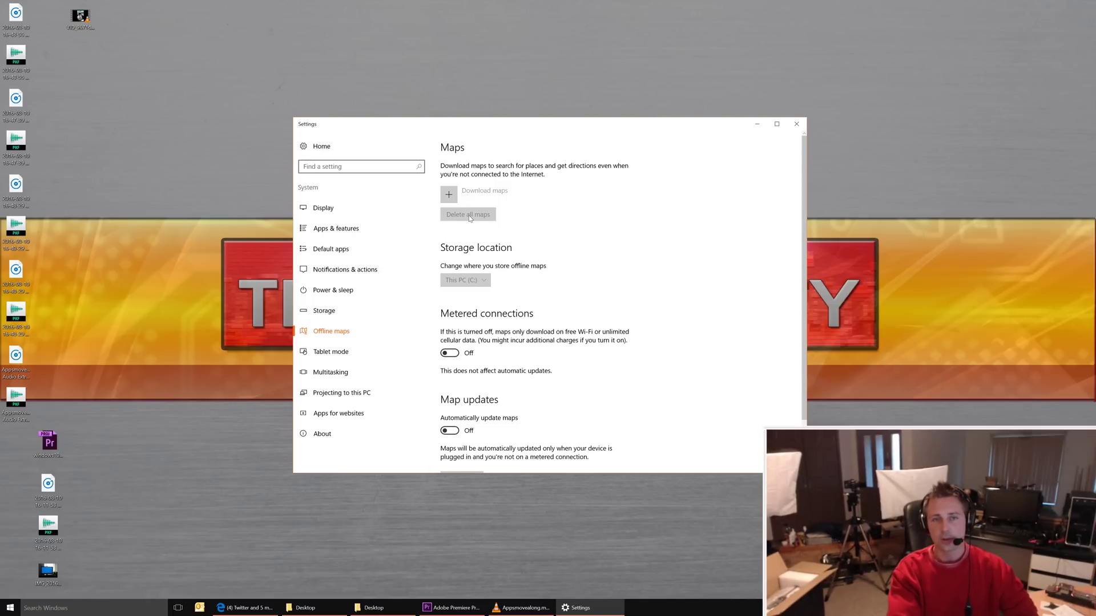
{"action": "left_click", "coordinate": [478, 228]}
{"action": "left_click", "coordinate": [510, 210]}
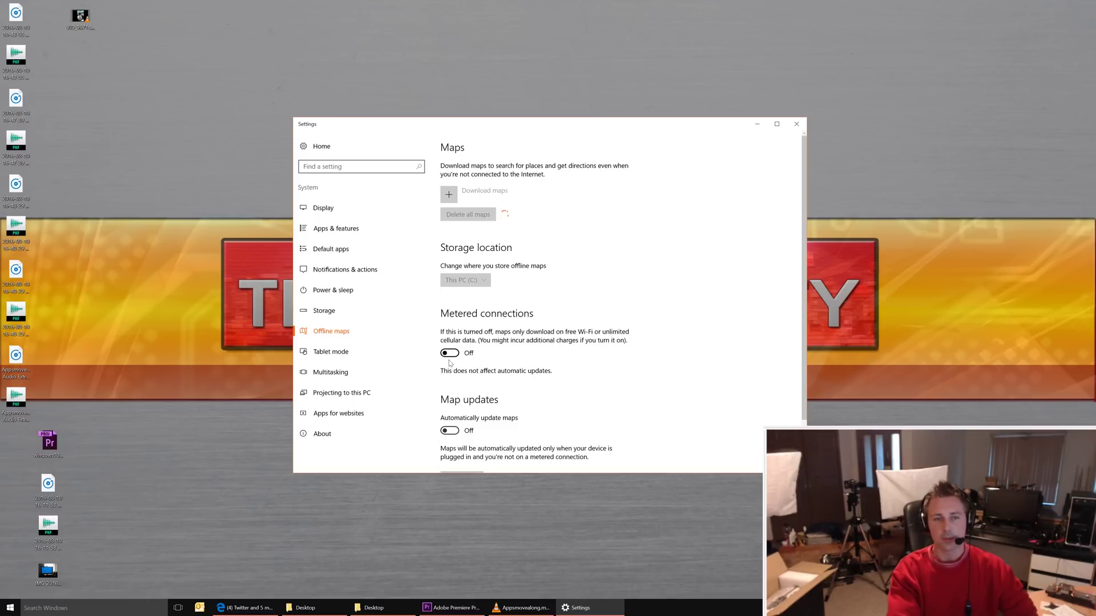
{"action": "left_click", "coordinate": [455, 432]}
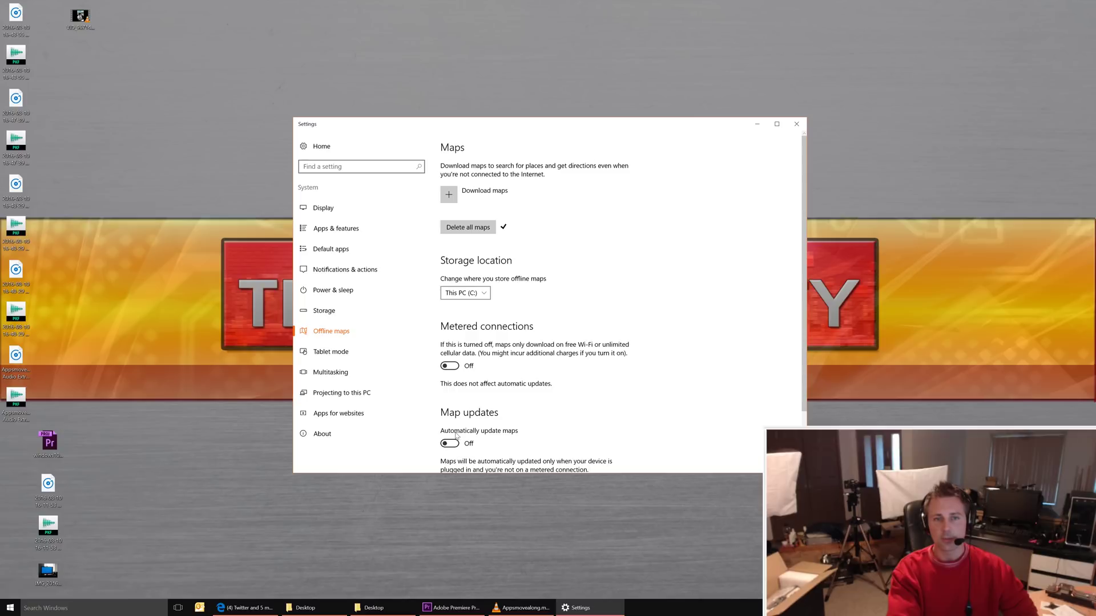
{"action": "scroll", "coordinate": [492, 419], "scroll_direction": "down", "scroll_amount": 1}
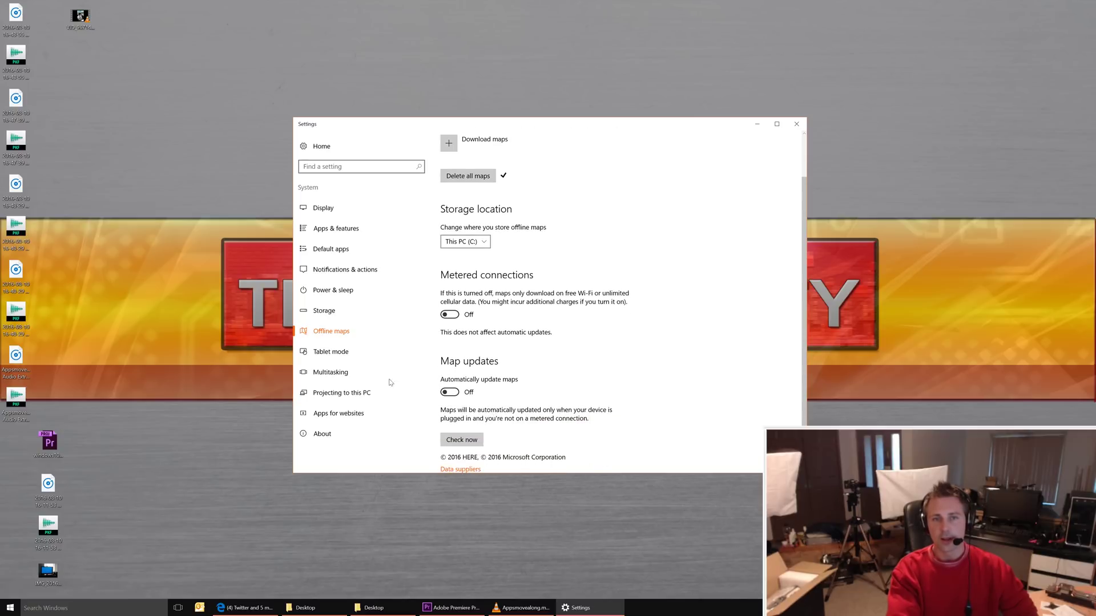
{"action": "left_click", "coordinate": [323, 353]}
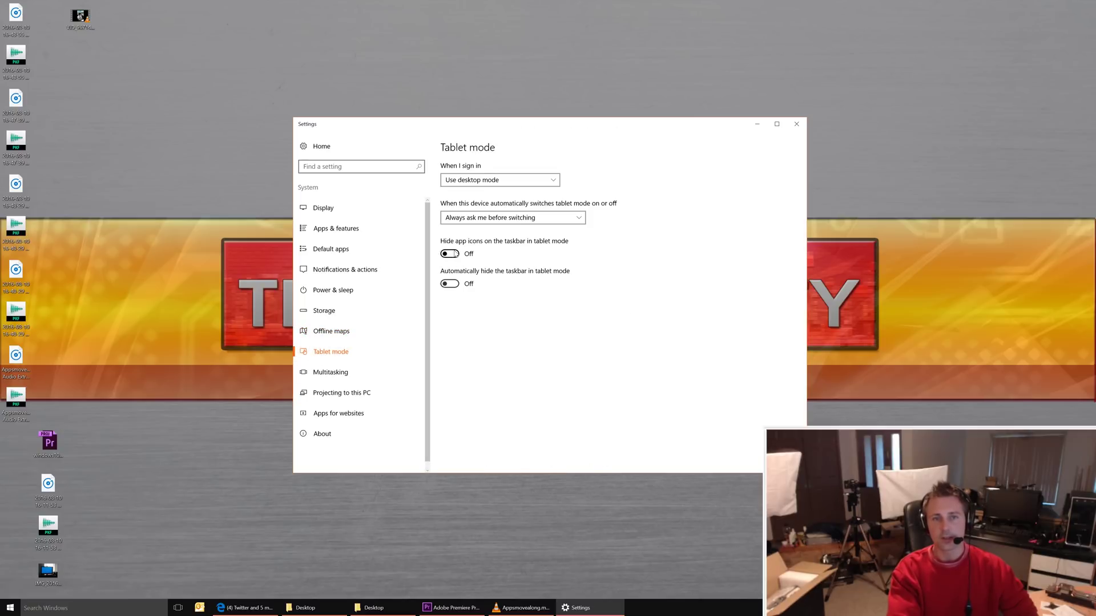
Show taskbar app icons in tablet mode, keep desktop mode at sign-in, and review Multitasking and Projecting
{"action": "left_click", "coordinate": [451, 255]}
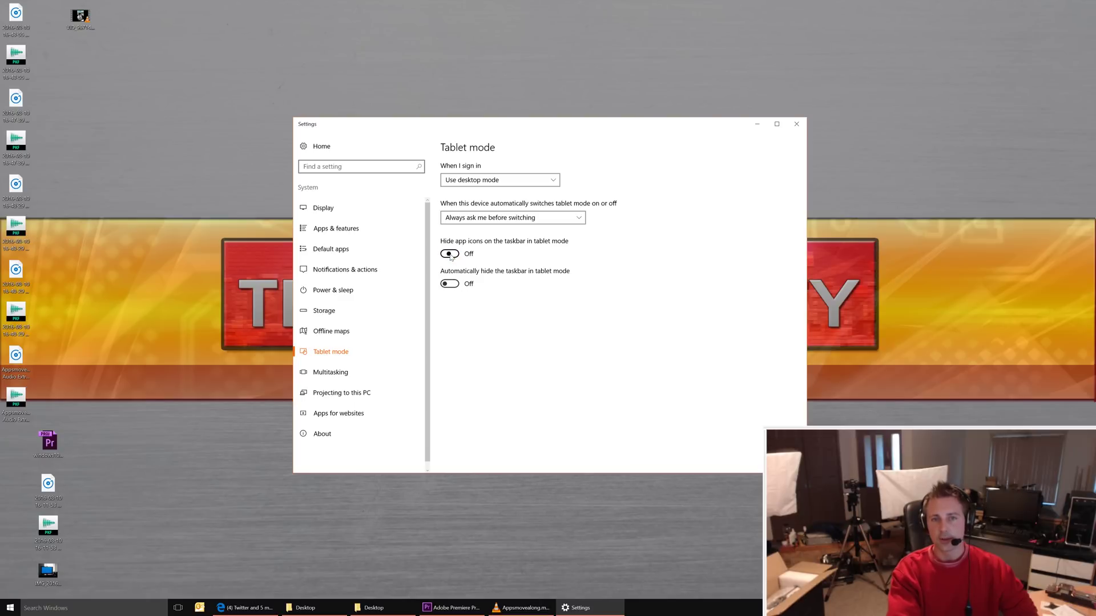
{"action": "left_click", "coordinate": [470, 182]}
{"action": "left_click", "coordinate": [470, 180]}
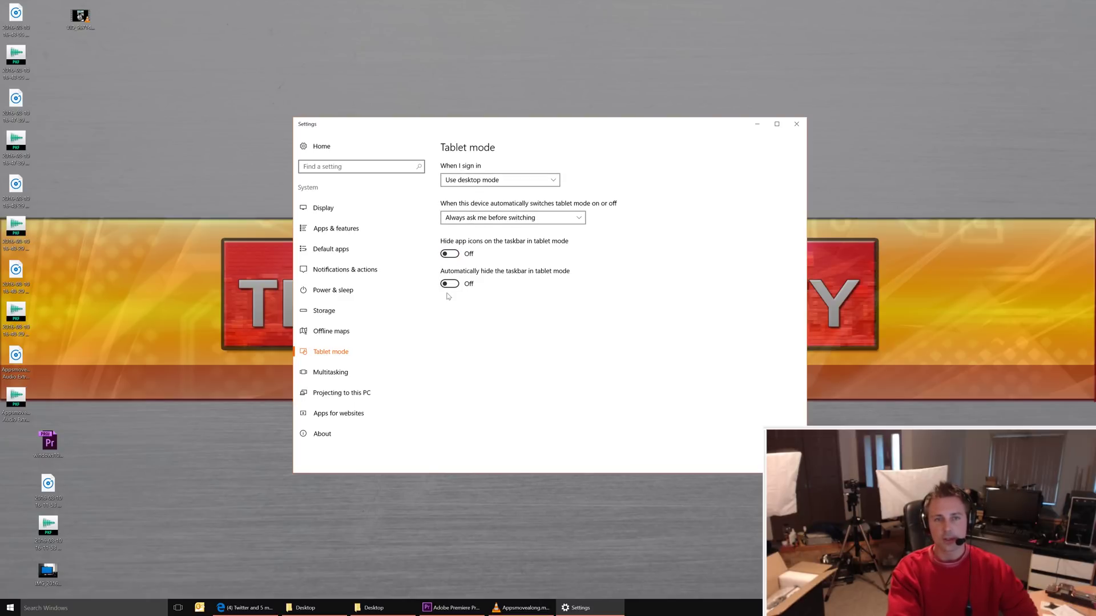
{"action": "left_click", "coordinate": [347, 373]}
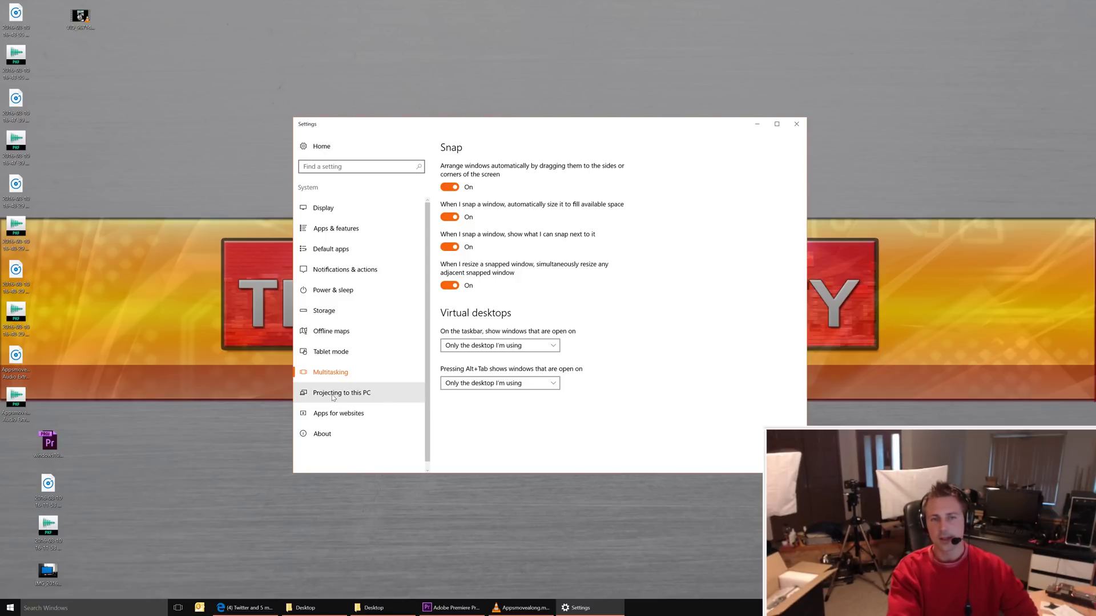
{"action": "left_click", "coordinate": [335, 396]}
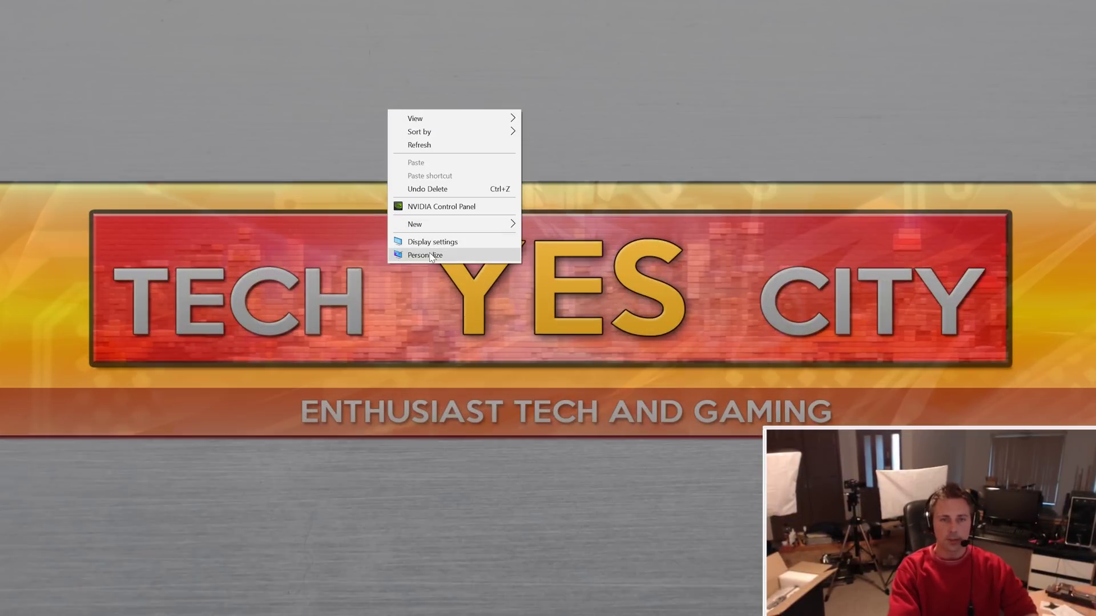
Make orange the accent colour and turn off Start and taskbar transparency
{"action": "left_click", "coordinate": [430, 254]}
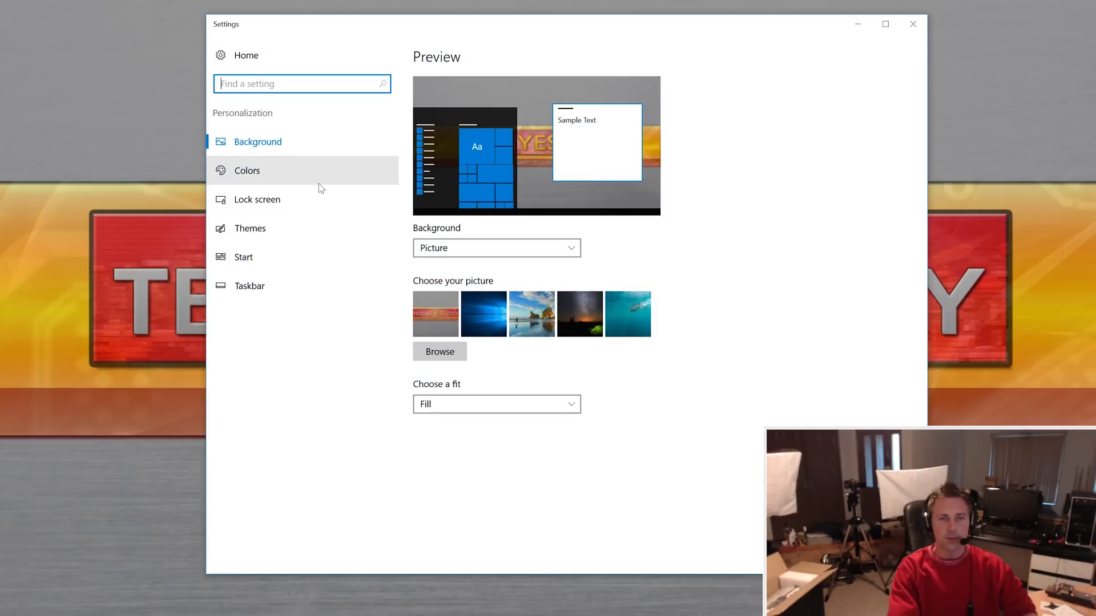
{"action": "left_click", "coordinate": [263, 165]}
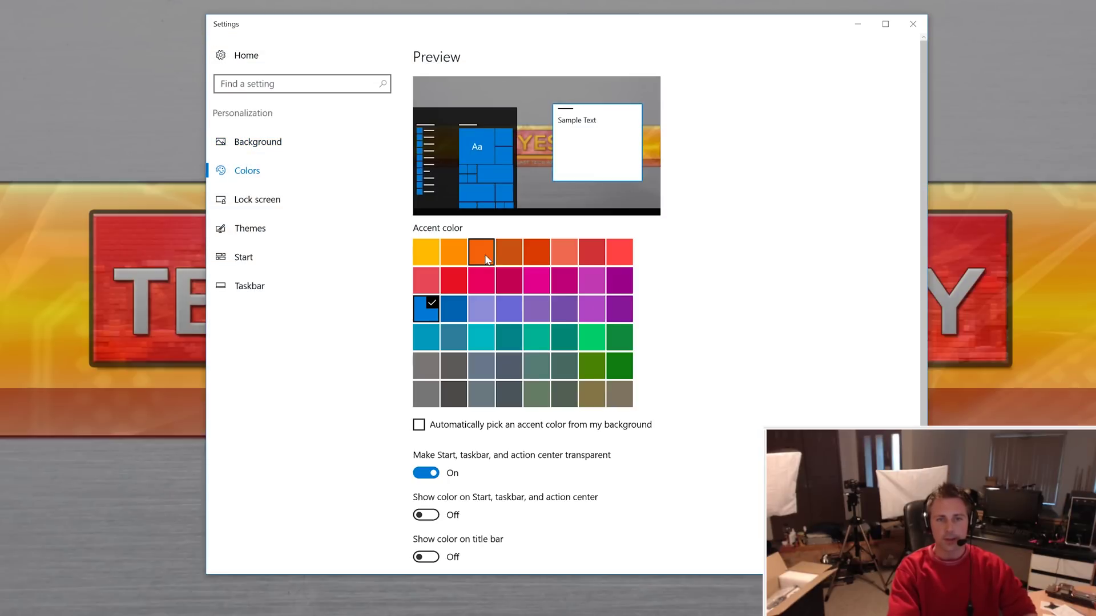
{"action": "left_click", "coordinate": [480, 252]}
{"action": "left_click", "coordinate": [426, 474]}
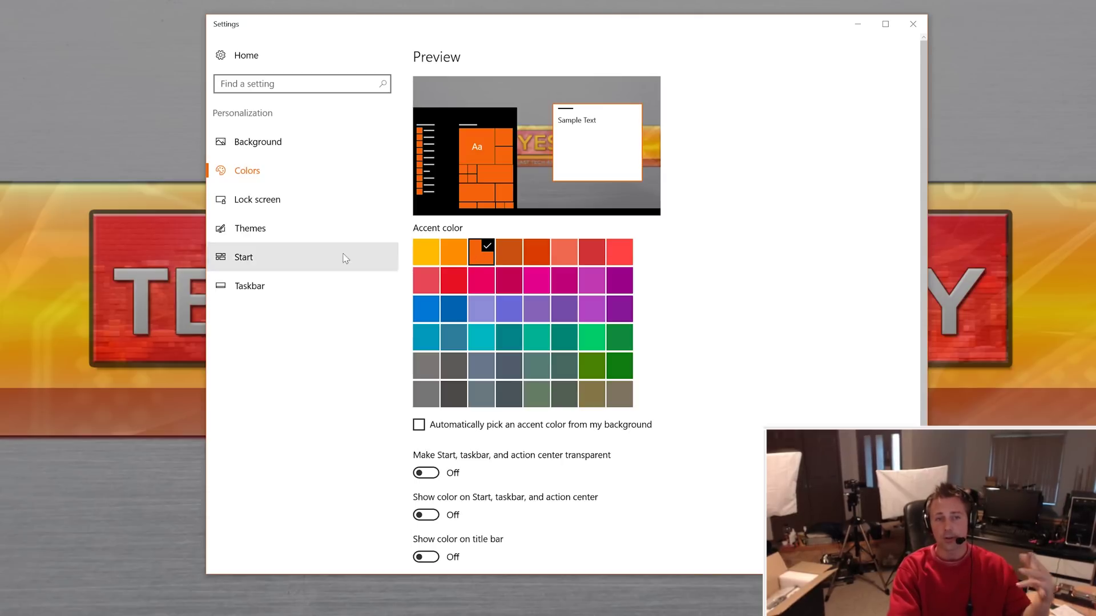
Try Dark app mode, then keep Light app mode
{"action": "scroll", "coordinate": [505, 460], "scroll_direction": "down", "scroll_amount": 3}
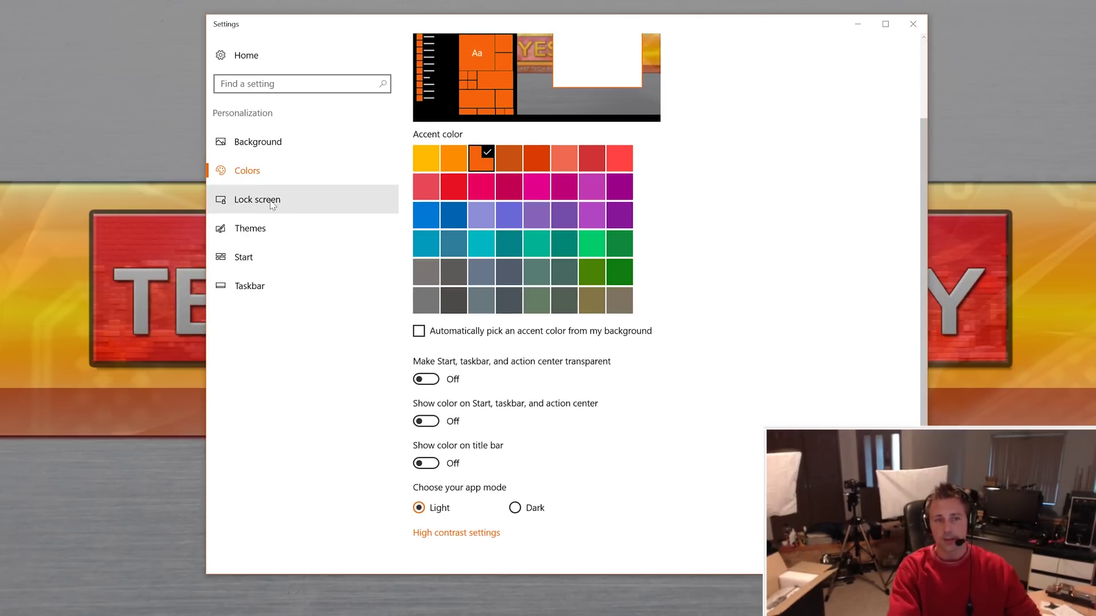
{"action": "left_click", "coordinate": [513, 508]}
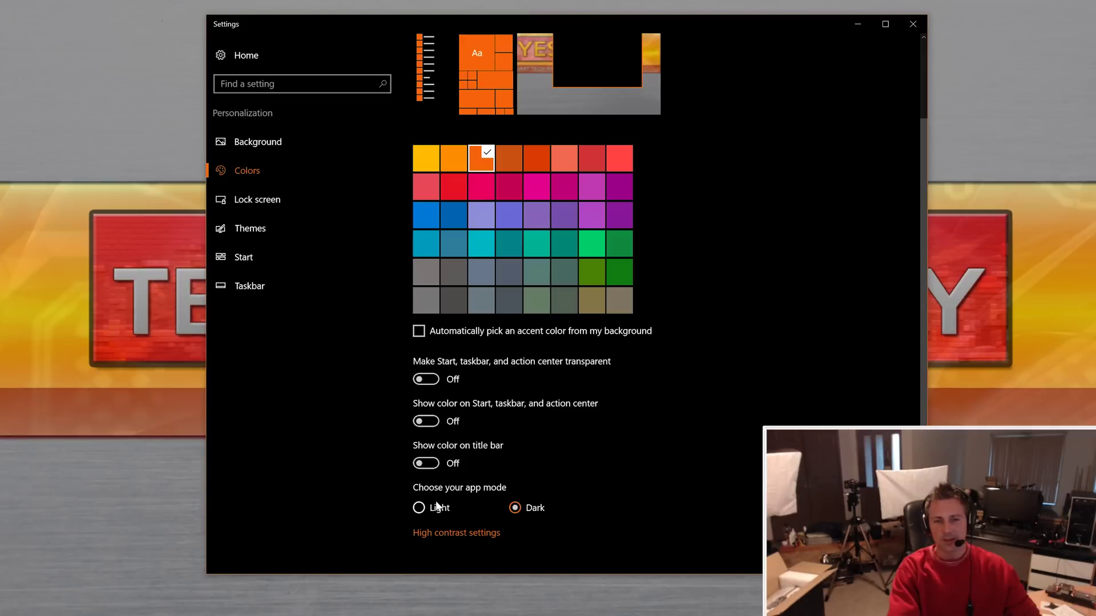
{"action": "left_click", "coordinate": [419, 511]}
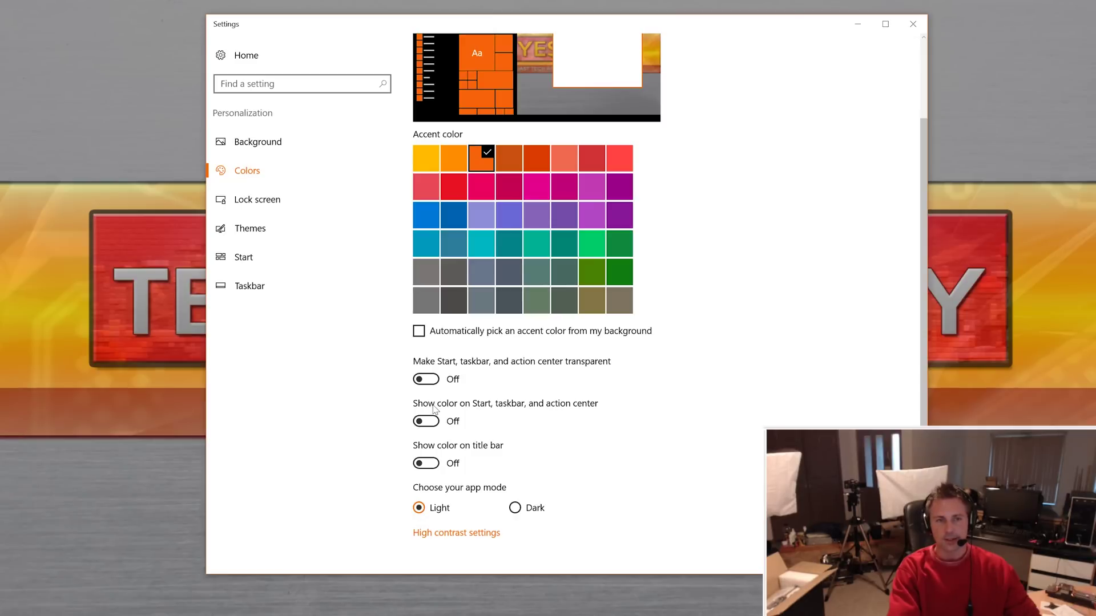
{"action": "left_click", "coordinate": [262, 208]}
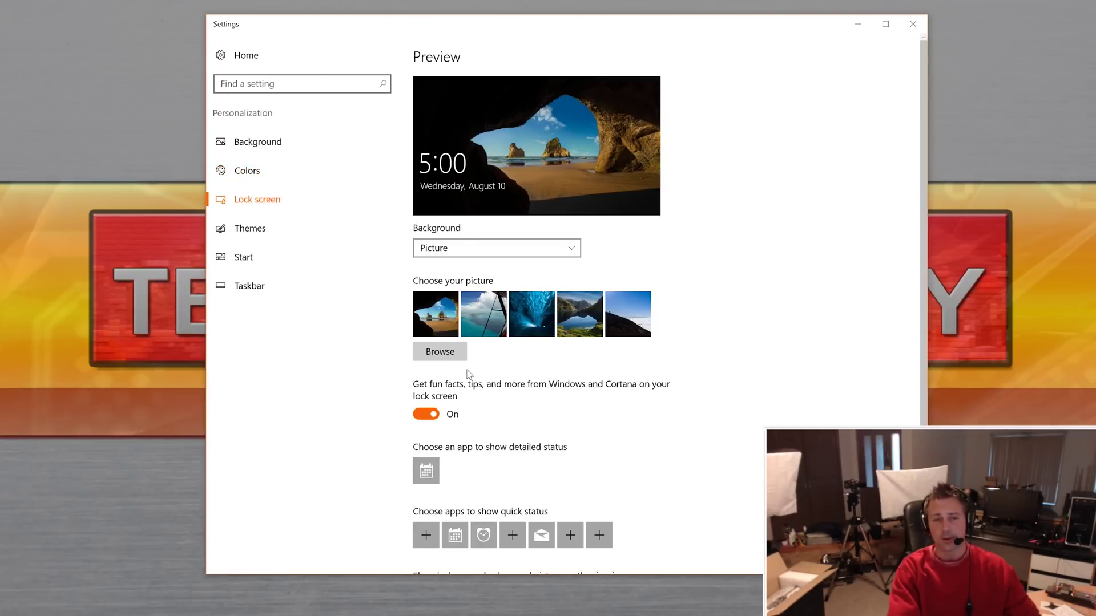
Turn off lock screen fun facts and showing the lock screen picture at sign-in
{"action": "left_click", "coordinate": [425, 415]}
{"action": "scroll", "coordinate": [425, 415], "scroll_direction": "down", "scroll_amount": 3}
{"action": "left_click", "coordinate": [426, 470]}
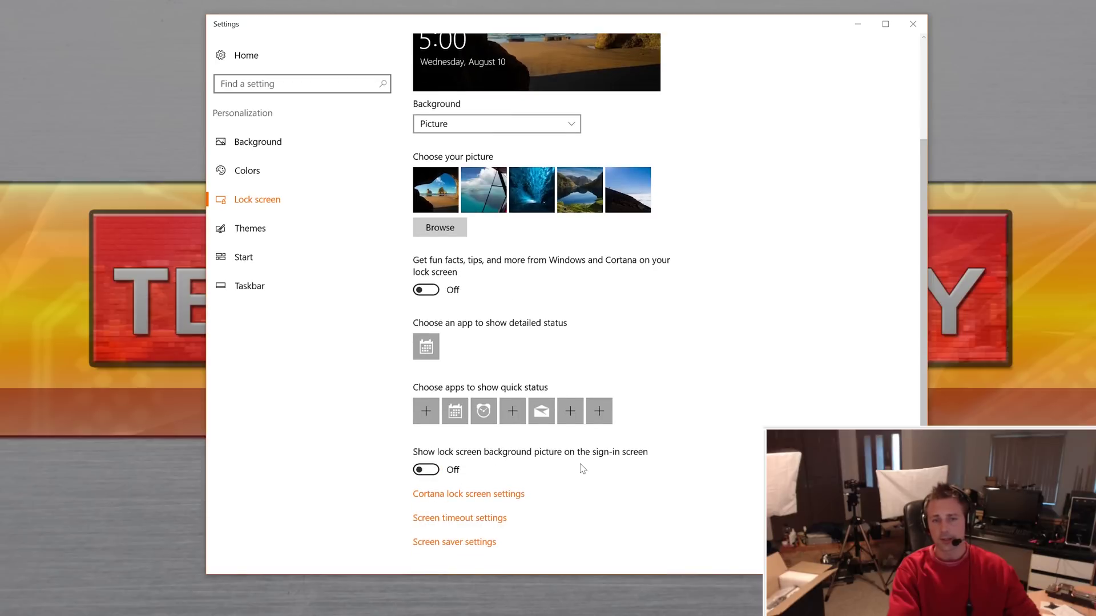
Look over Cortana's lock screen settings, then dismiss them to return to Settings
{"action": "left_click", "coordinate": [457, 494]}
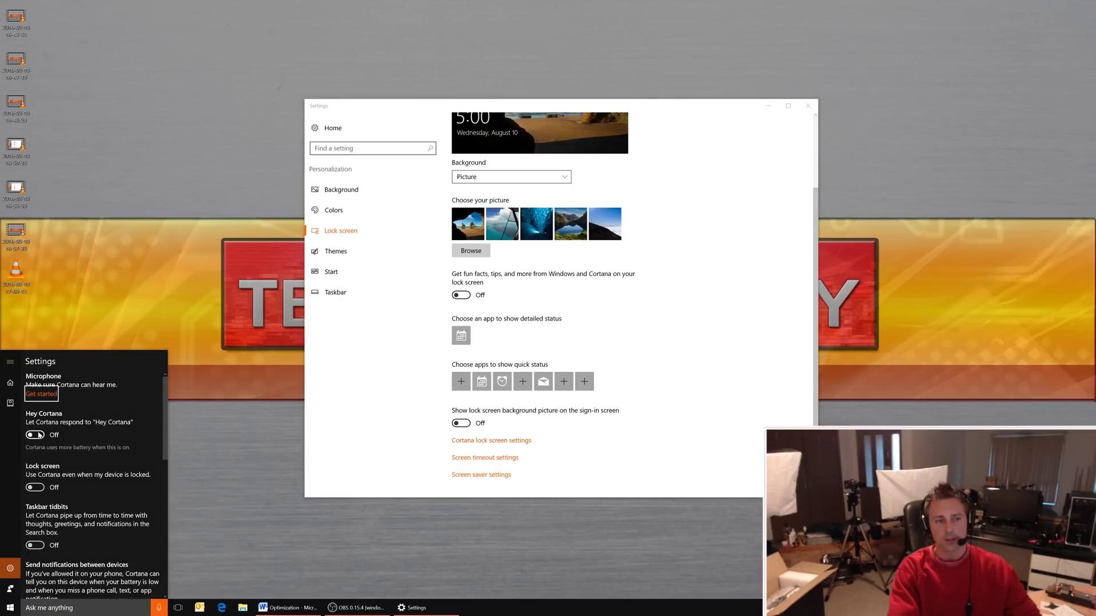
{"action": "scroll", "coordinate": [44, 502], "scroll_direction": "down", "scroll_amount": 5}
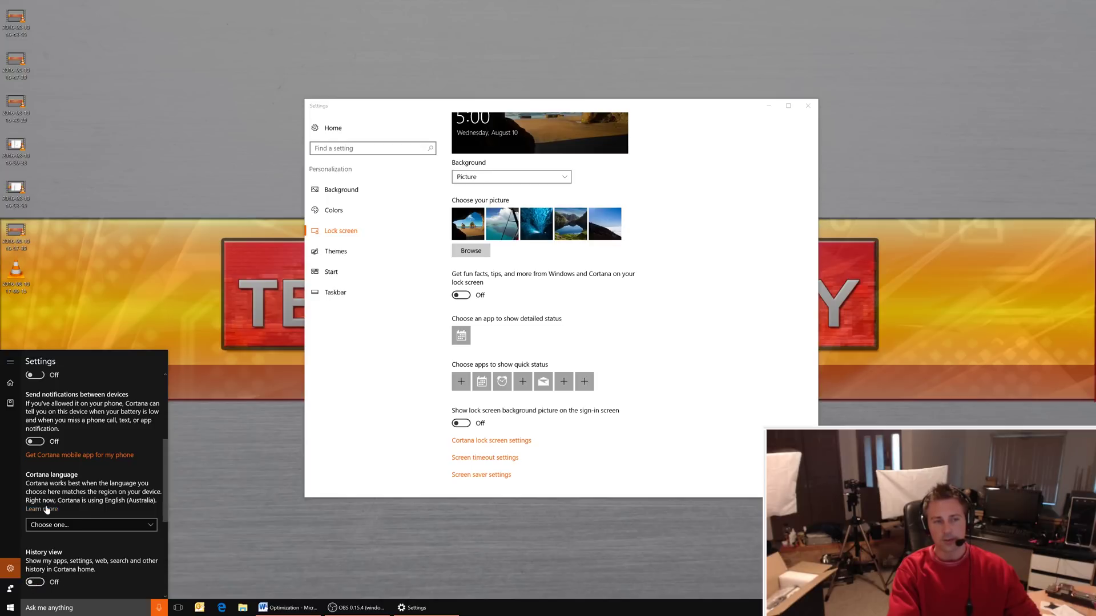
{"action": "scroll", "coordinate": [46, 508], "scroll_direction": "up", "scroll_amount": 5}
{"action": "left_click", "coordinate": [659, 317]}
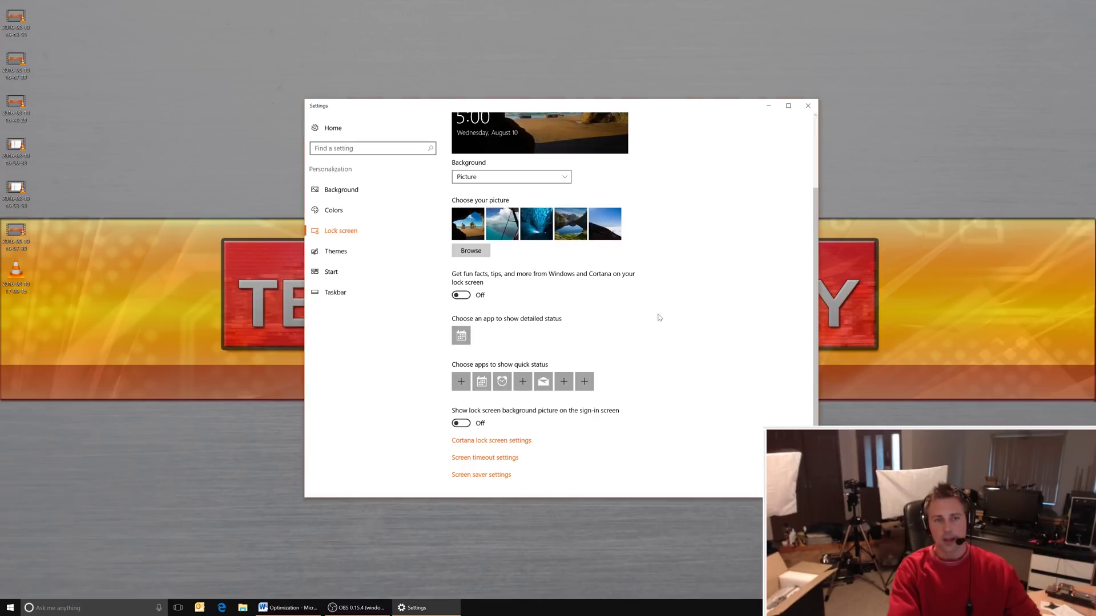
In Start personalization, switch 'Show recently opened items in Jump Lists' Off
{"action": "left_click", "coordinate": [342, 272]}
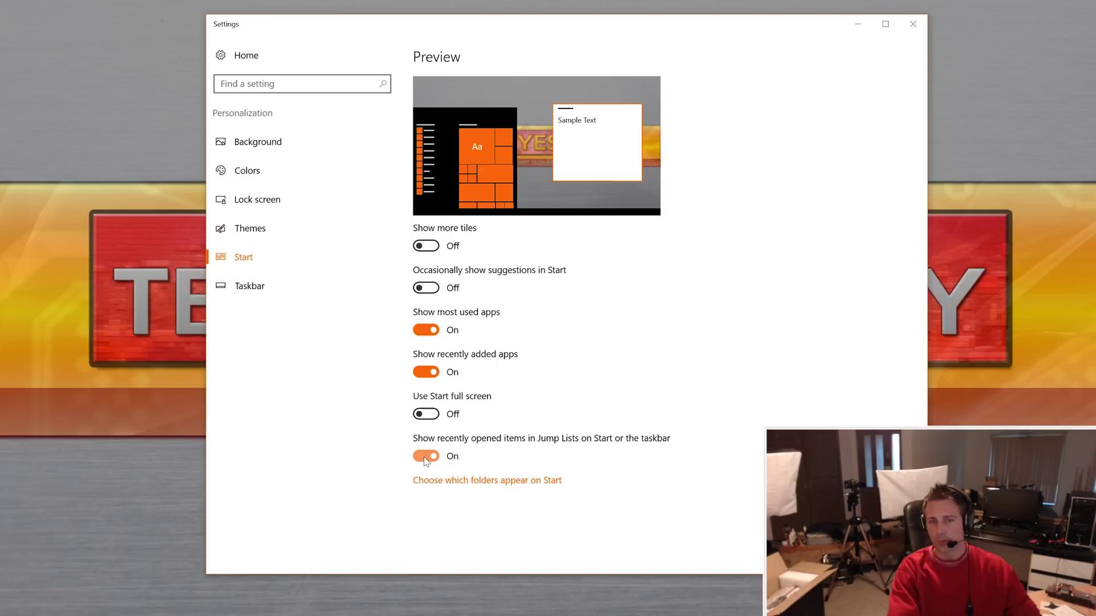
{"action": "left_click", "coordinate": [425, 457]}
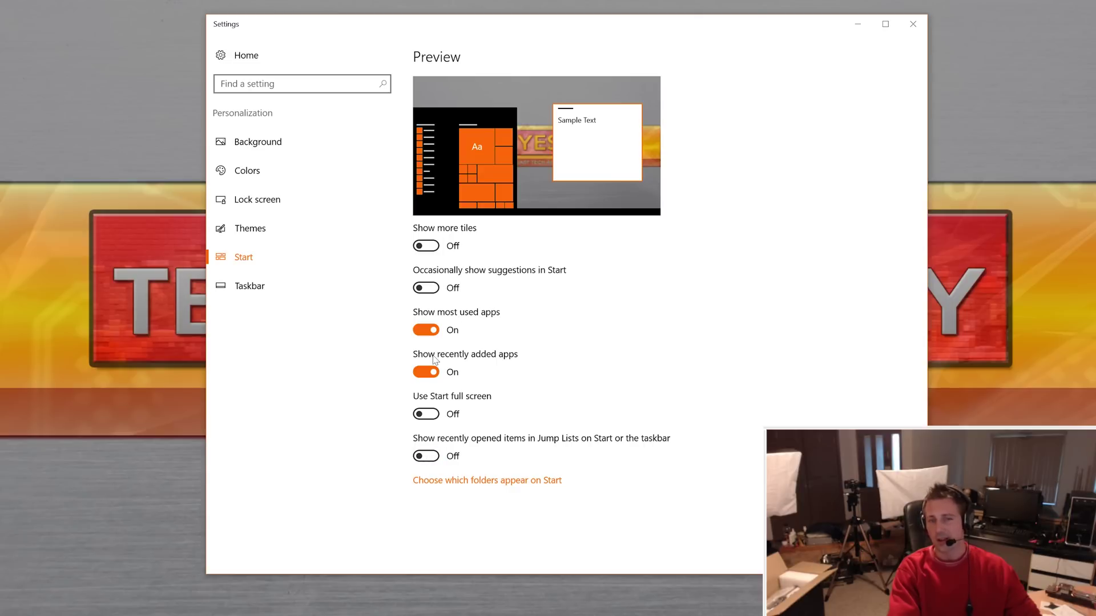
{"action": "left_click", "coordinate": [272, 285]}
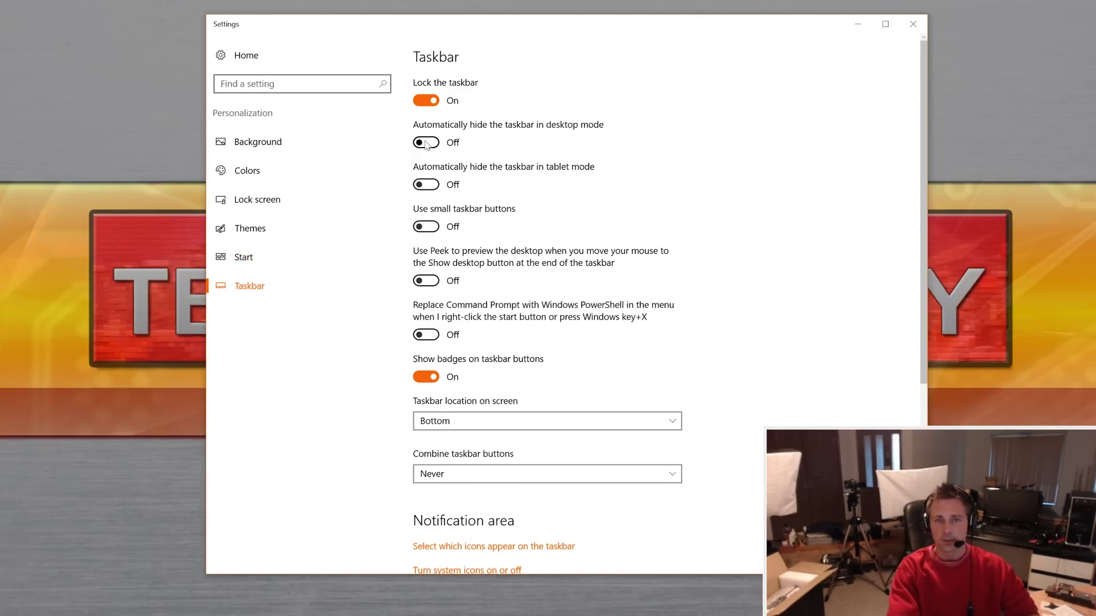
{"action": "left_click", "coordinate": [445, 421]}
{"action": "left_click", "coordinate": [447, 424]}
{"action": "left_click", "coordinate": [445, 474]}
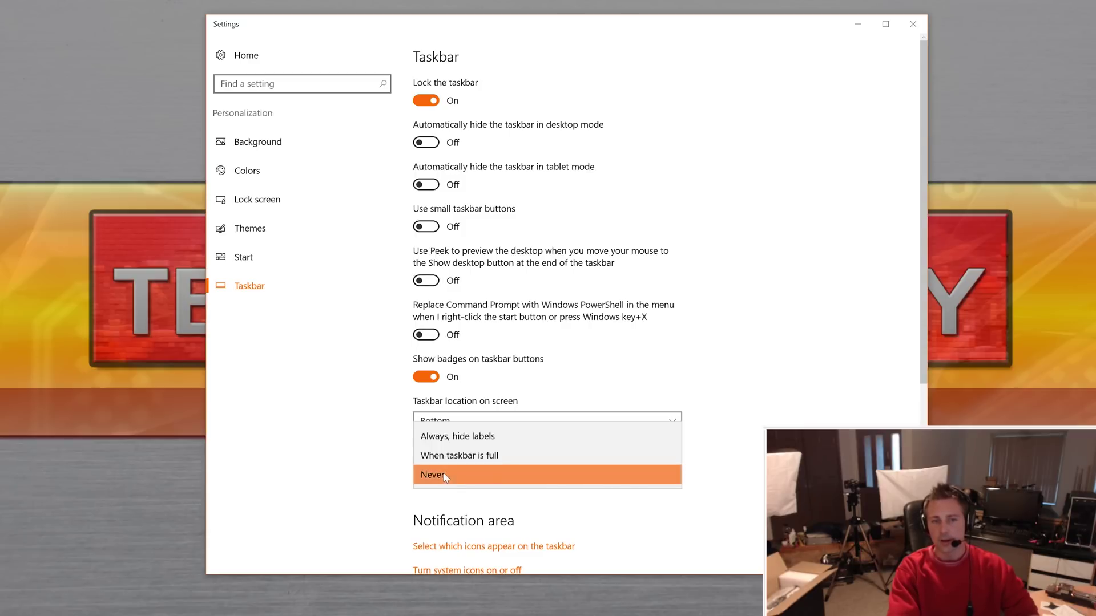
{"action": "left_click", "coordinate": [445, 476]}
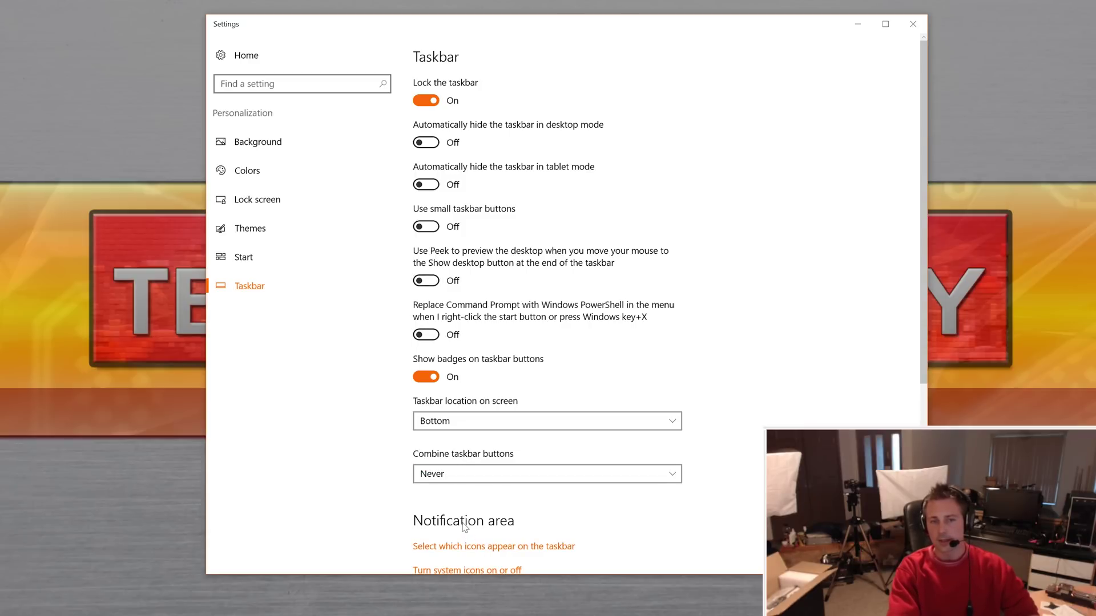
{"action": "scroll", "coordinate": [463, 528], "scroll_direction": "down", "scroll_amount": 5}
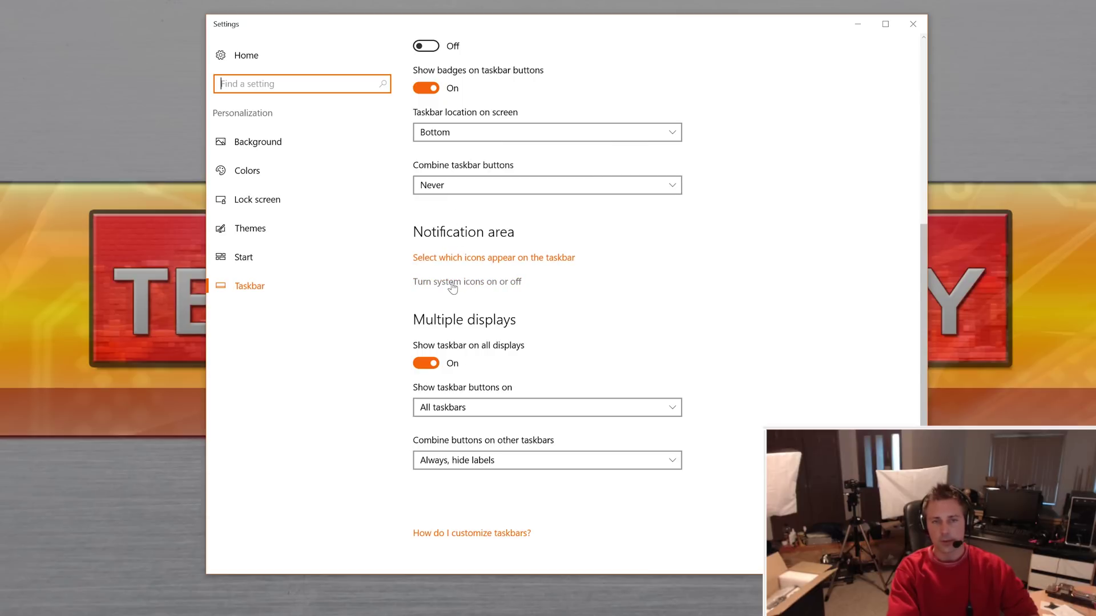
{"action": "left_click", "coordinate": [480, 285]}
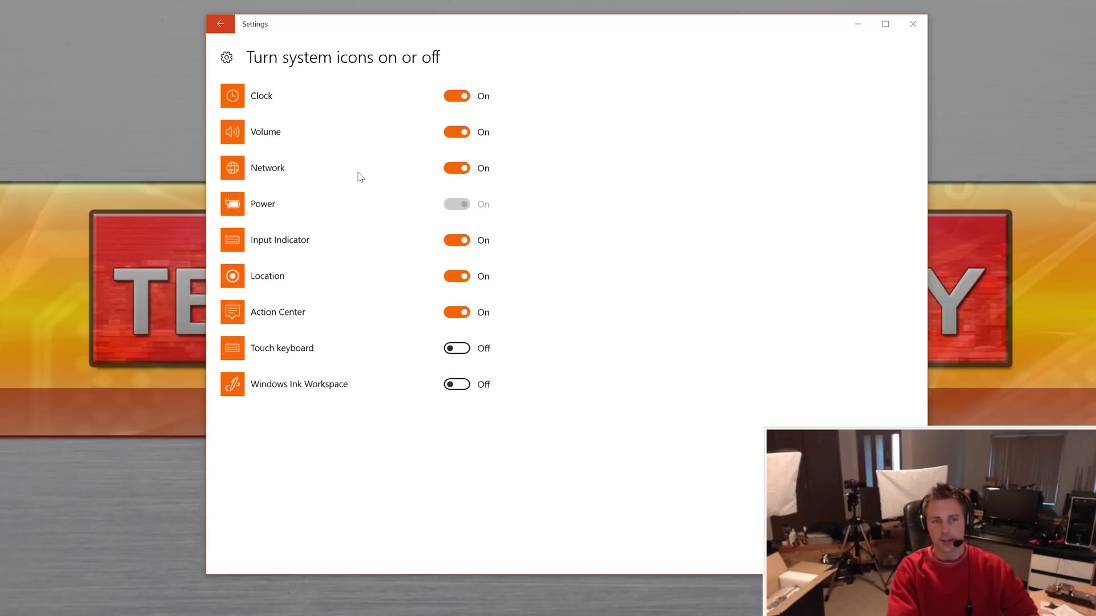
Leave the Action Center system icon Off and return to the Taskbar page
{"action": "left_click", "coordinate": [451, 314]}
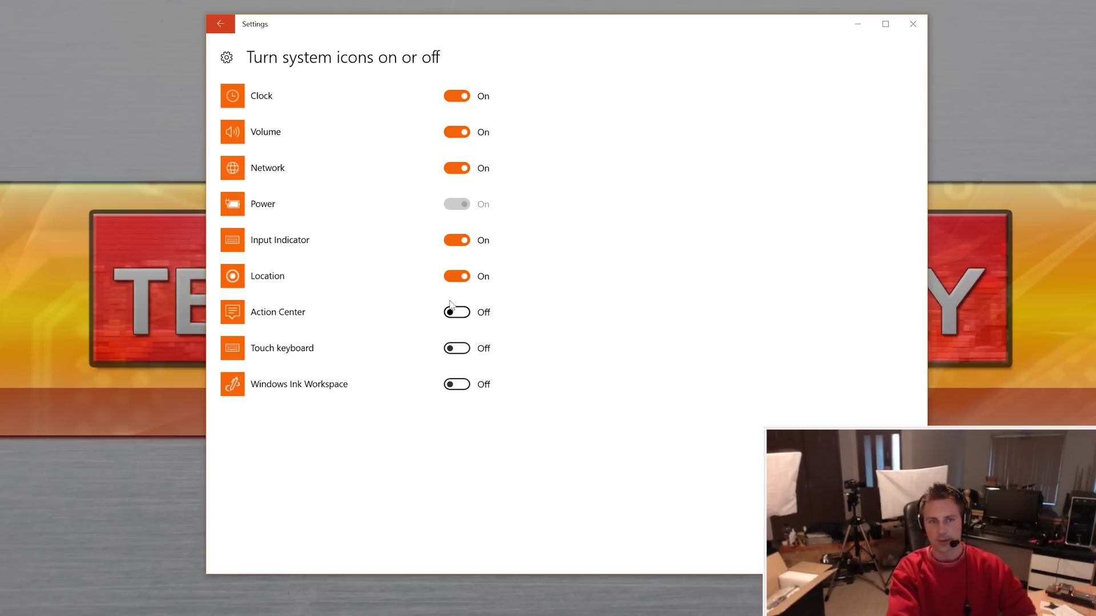
{"action": "left_click", "coordinate": [454, 315]}
{"action": "left_click", "coordinate": [454, 315]}
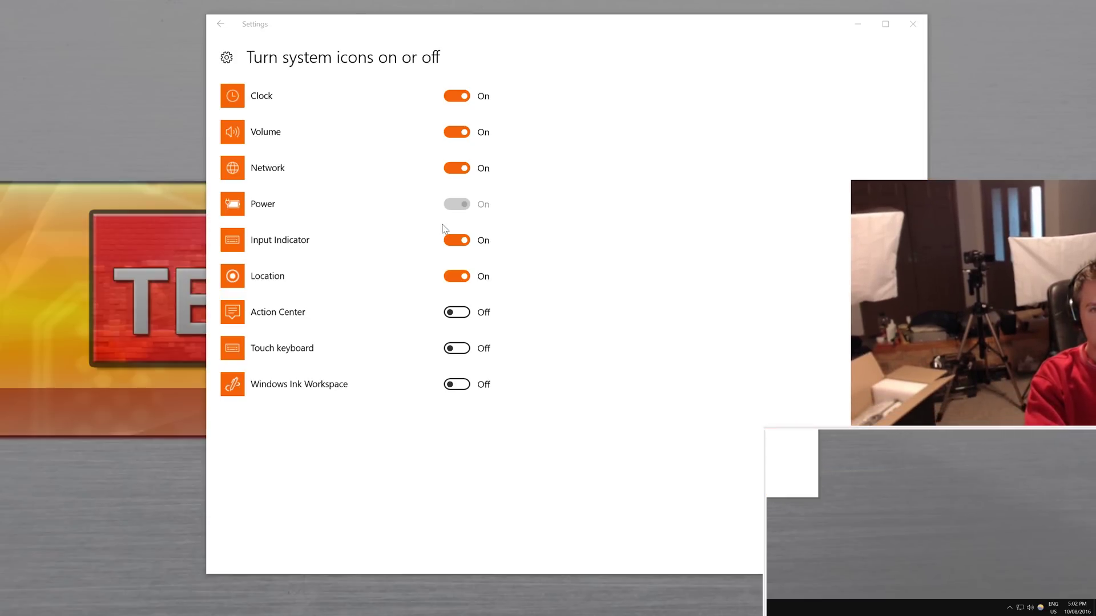
{"action": "left_click", "coordinate": [458, 312]}
{"action": "left_click", "coordinate": [459, 313]}
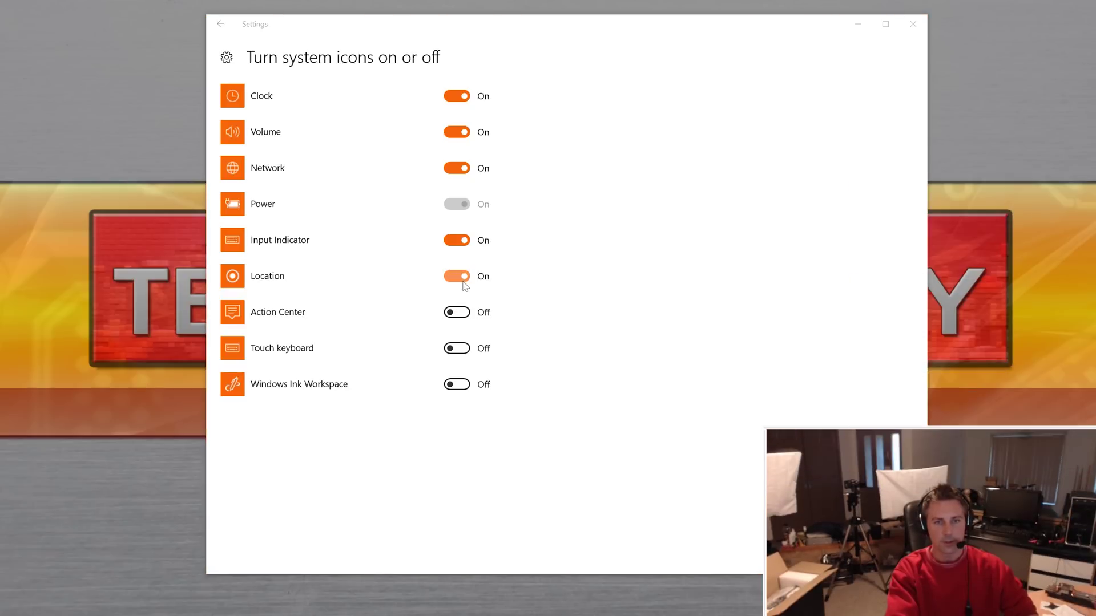
{"action": "left_click", "coordinate": [221, 24]}
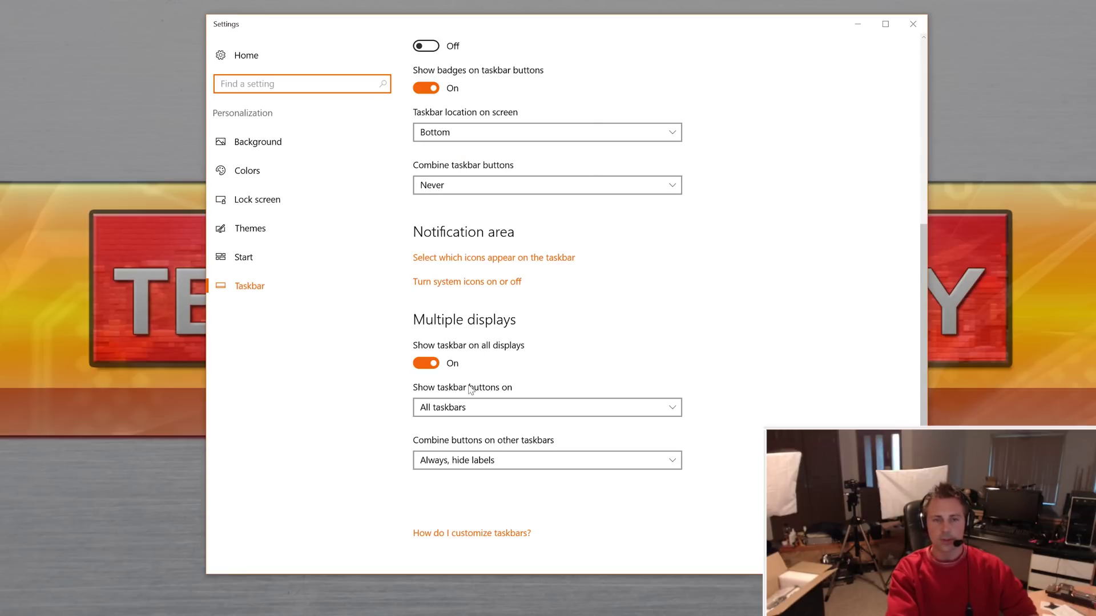
Keep taskbar buttons on All taskbars and set other taskbars to Never combine buttons
{"action": "left_click", "coordinate": [456, 414]}
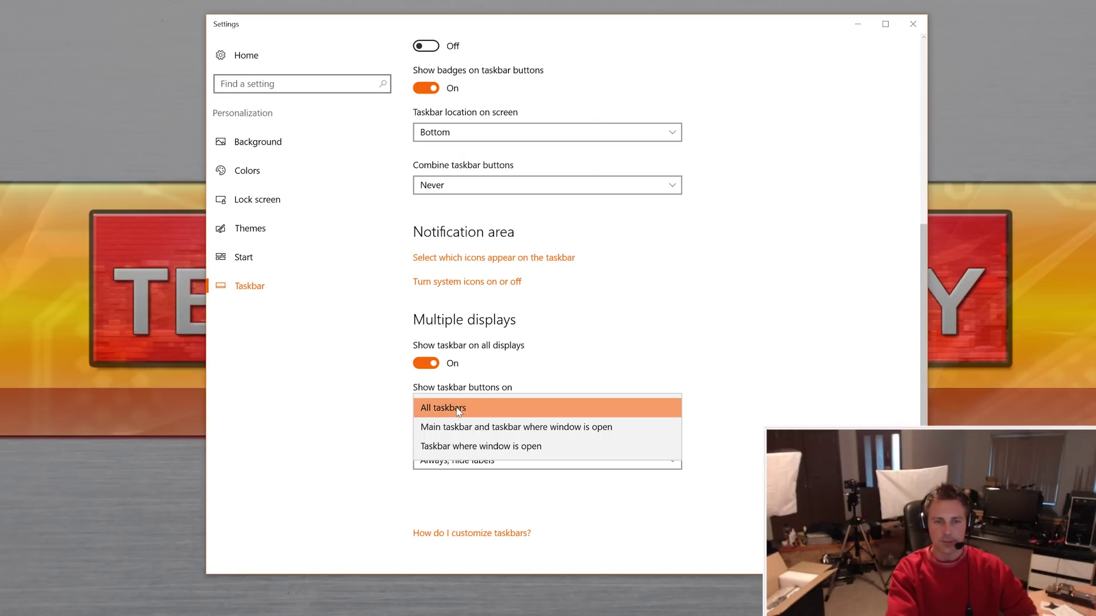
{"action": "left_click", "coordinate": [460, 410]}
{"action": "left_click", "coordinate": [457, 408]}
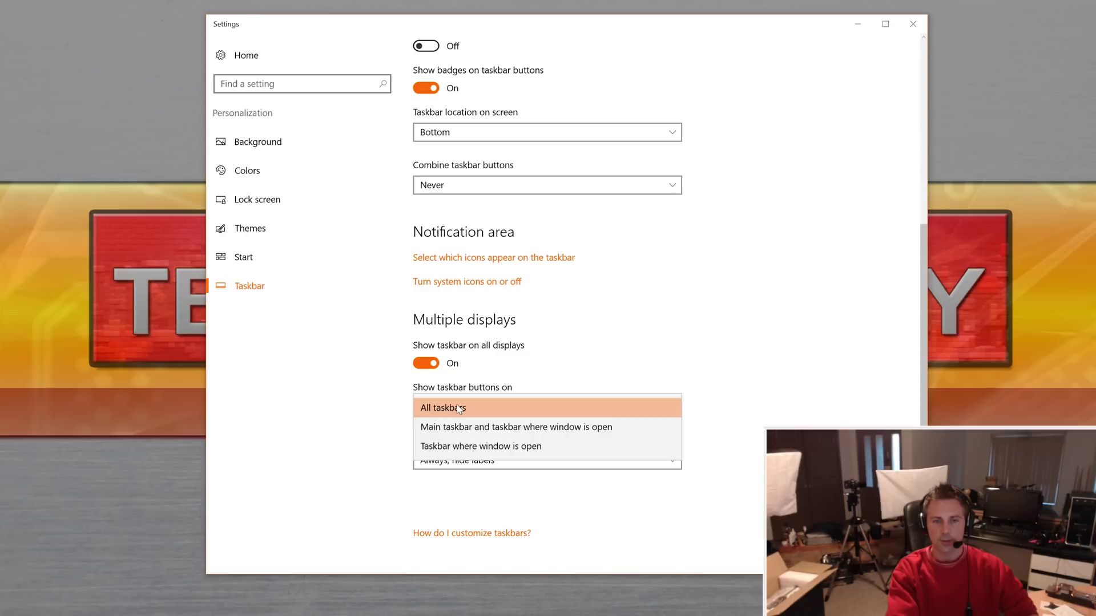
{"action": "left_click", "coordinate": [457, 409]}
{"action": "left_click", "coordinate": [451, 460]}
{"action": "left_click", "coordinate": [447, 500]}
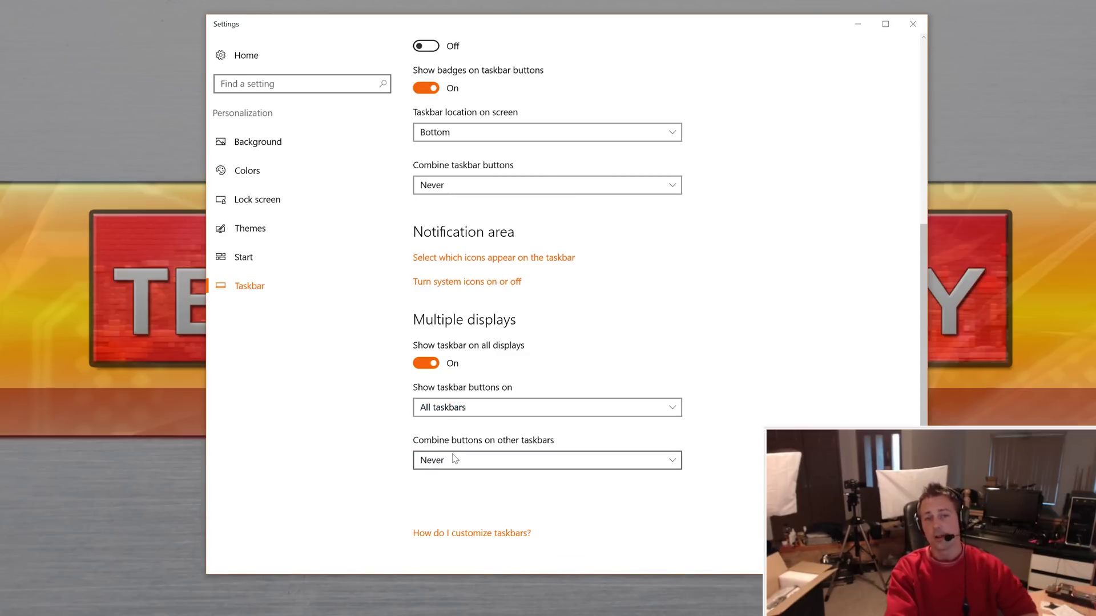
{"action": "scroll", "coordinate": [502, 341], "scroll_direction": "up", "scroll_amount": 2}
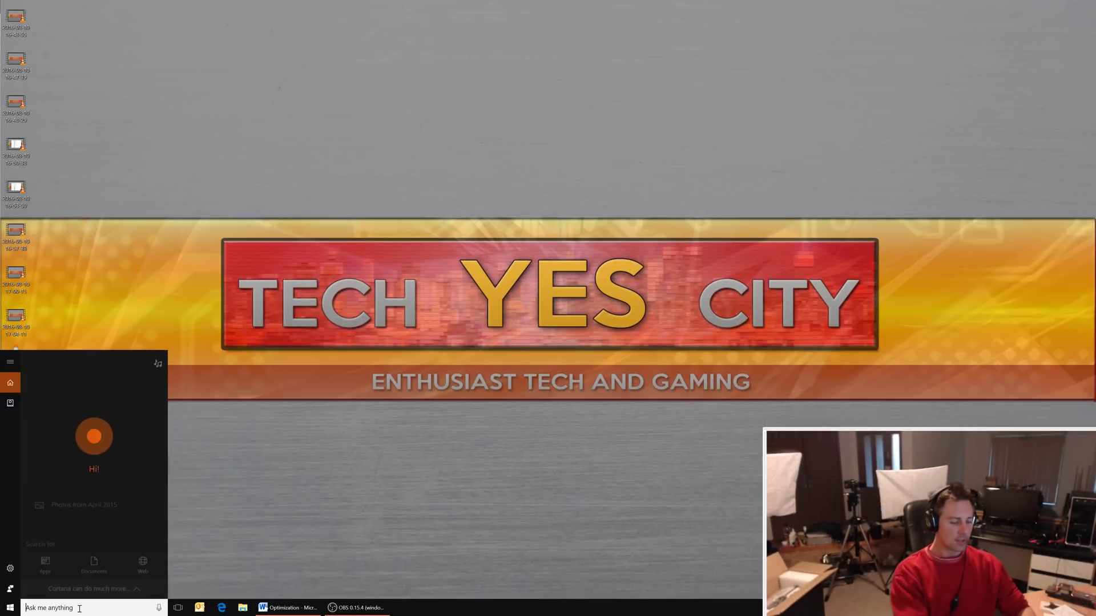
Search 'windows update' and go to Windows Update's Advanced options page
{"action": "type", "text": "windows update"}
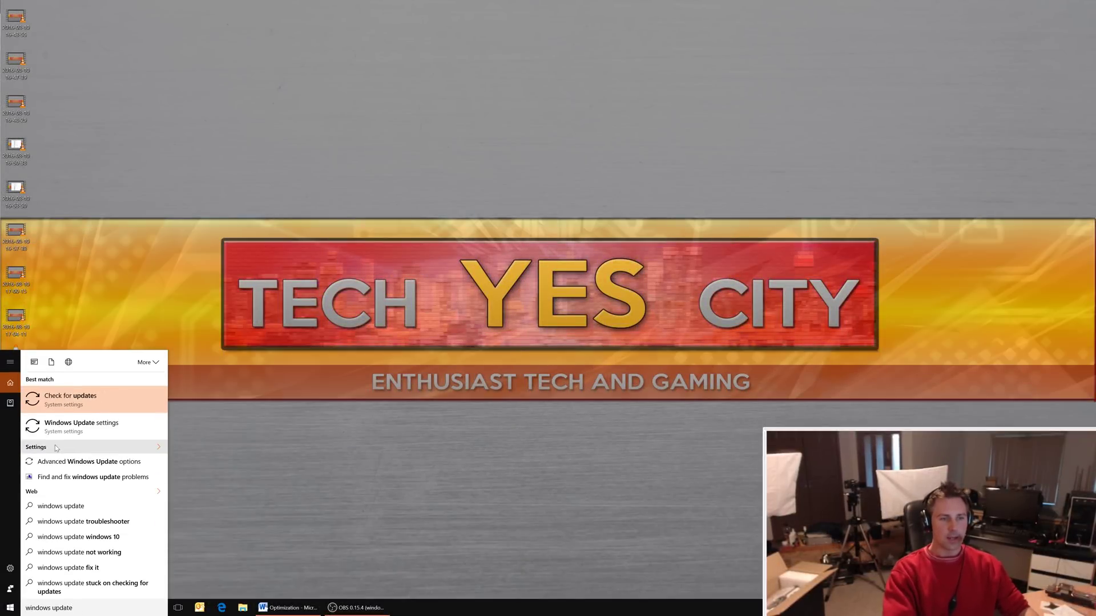
{"action": "left_click", "coordinate": [79, 427]}
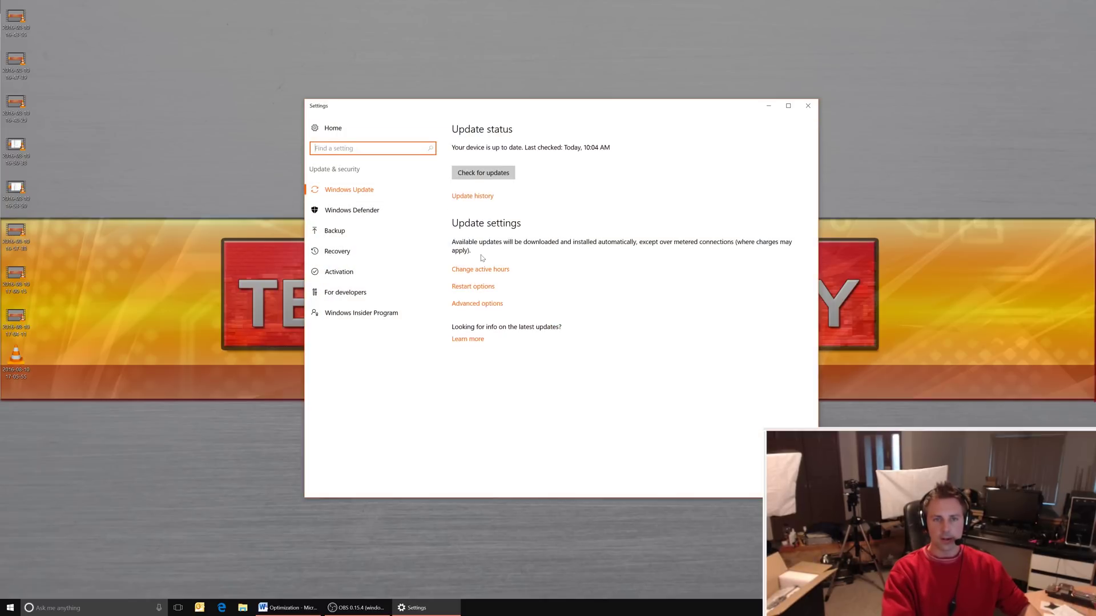
{"action": "left_click", "coordinate": [468, 303]}
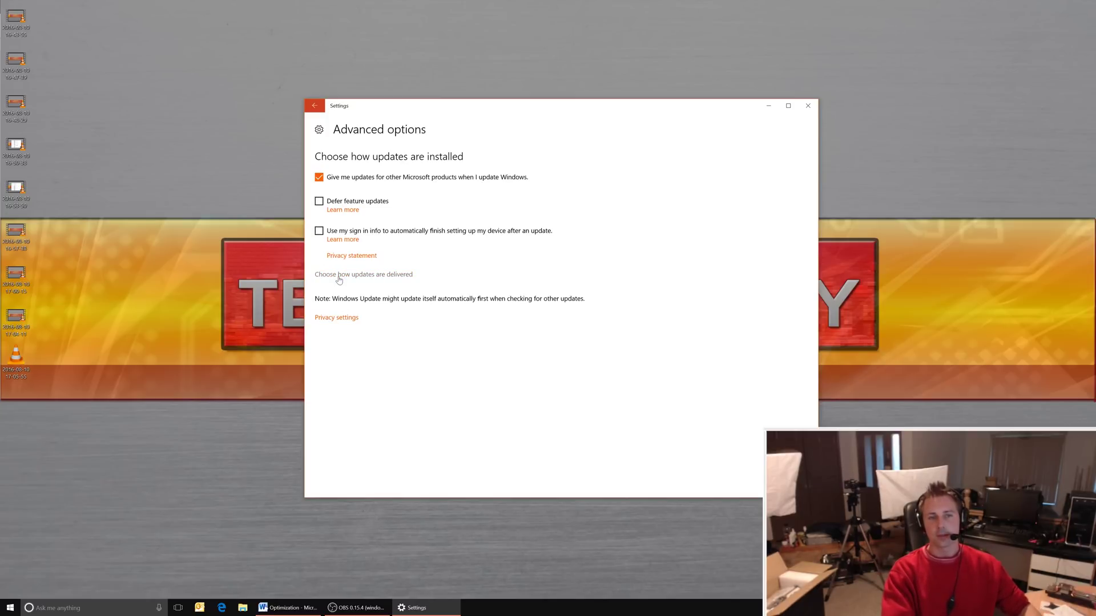
Switch 'Updates from more than one place' Off and go back to the Windows Update page
{"action": "left_click", "coordinate": [340, 318]}
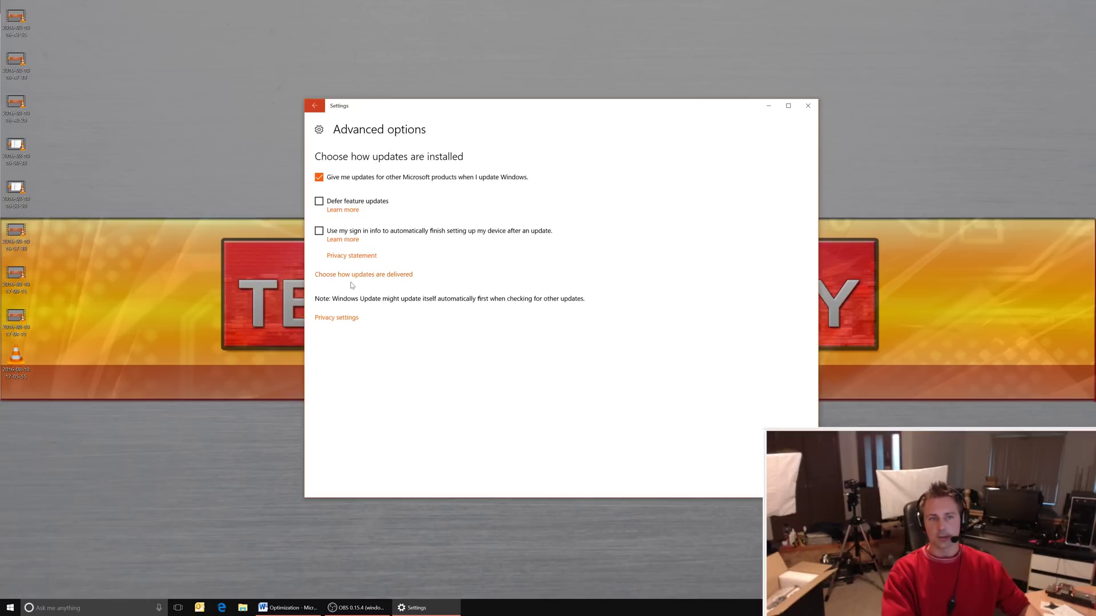
{"action": "left_click", "coordinate": [354, 275]}
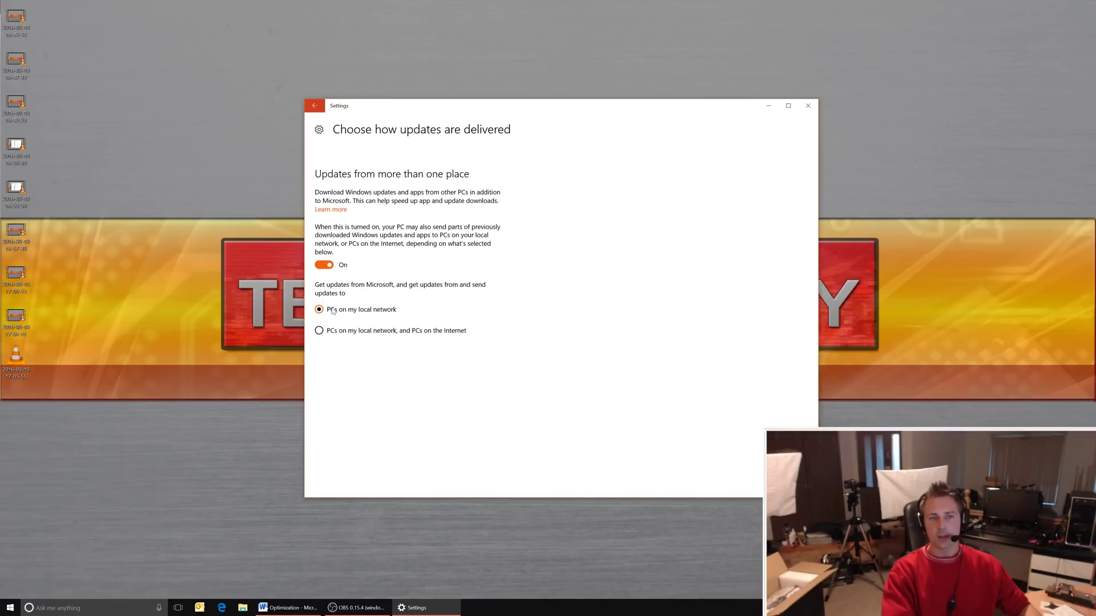
{"action": "left_click", "coordinate": [336, 333]}
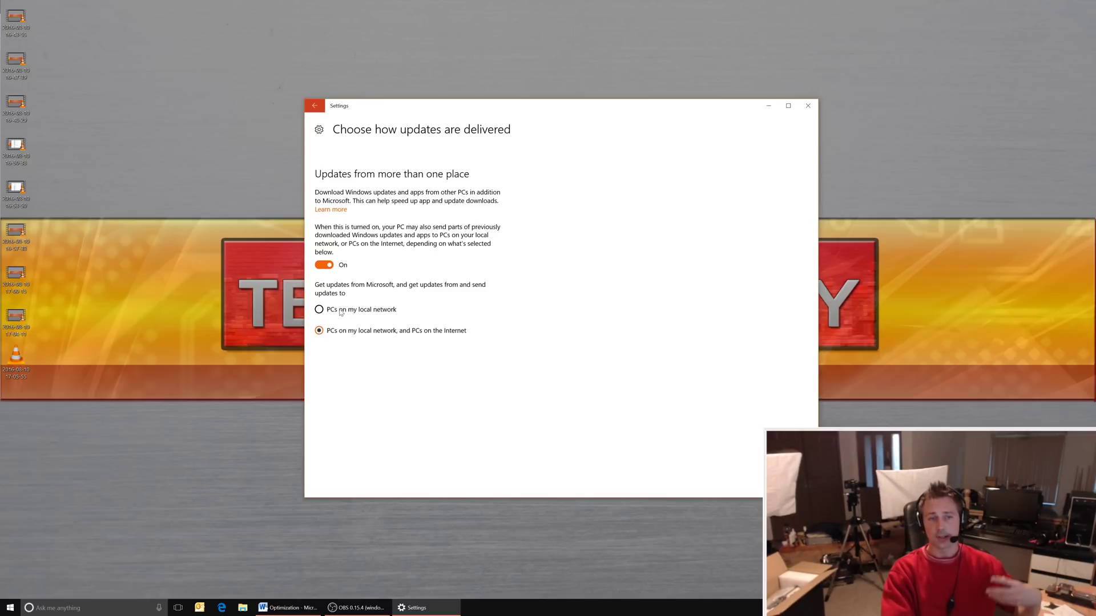
{"action": "left_click", "coordinate": [340, 312]}
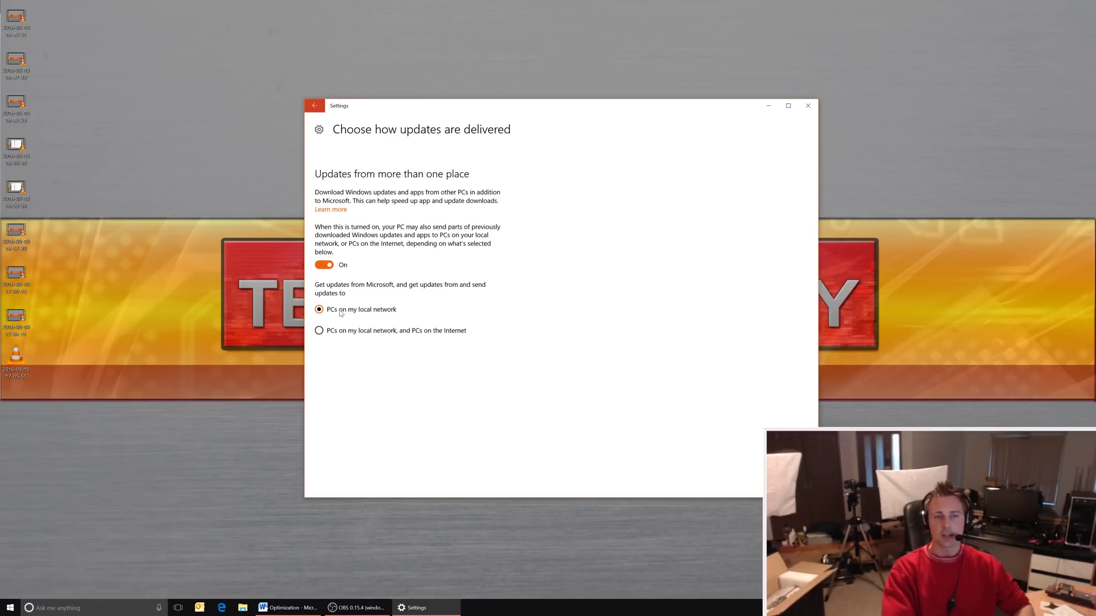
{"action": "left_click", "coordinate": [324, 265]}
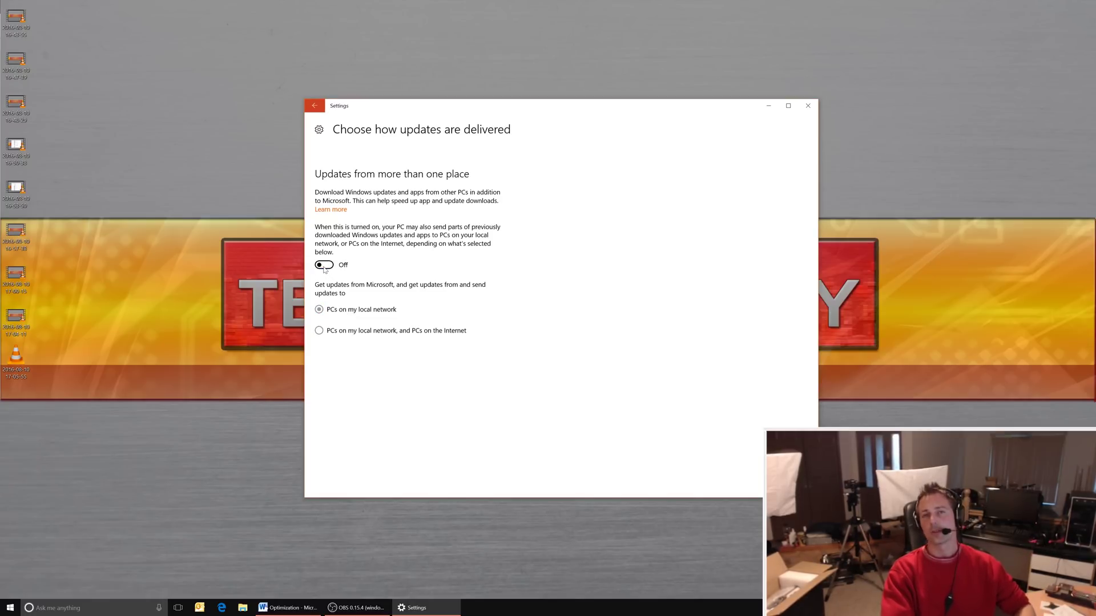
{"action": "key", "text": "alt+Left"}
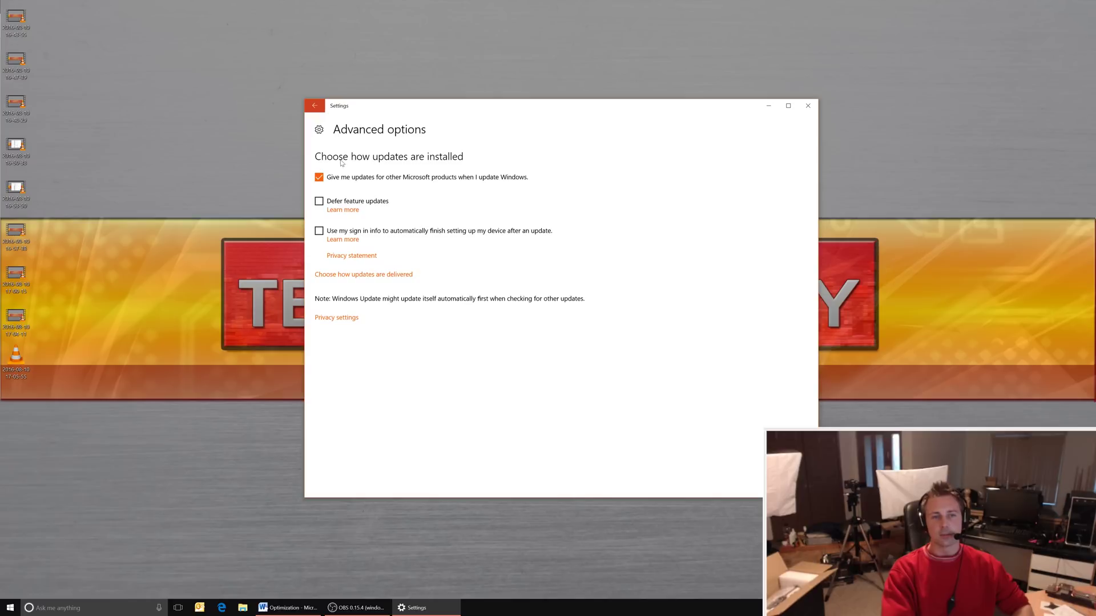
{"action": "key", "text": "alt+Left"}
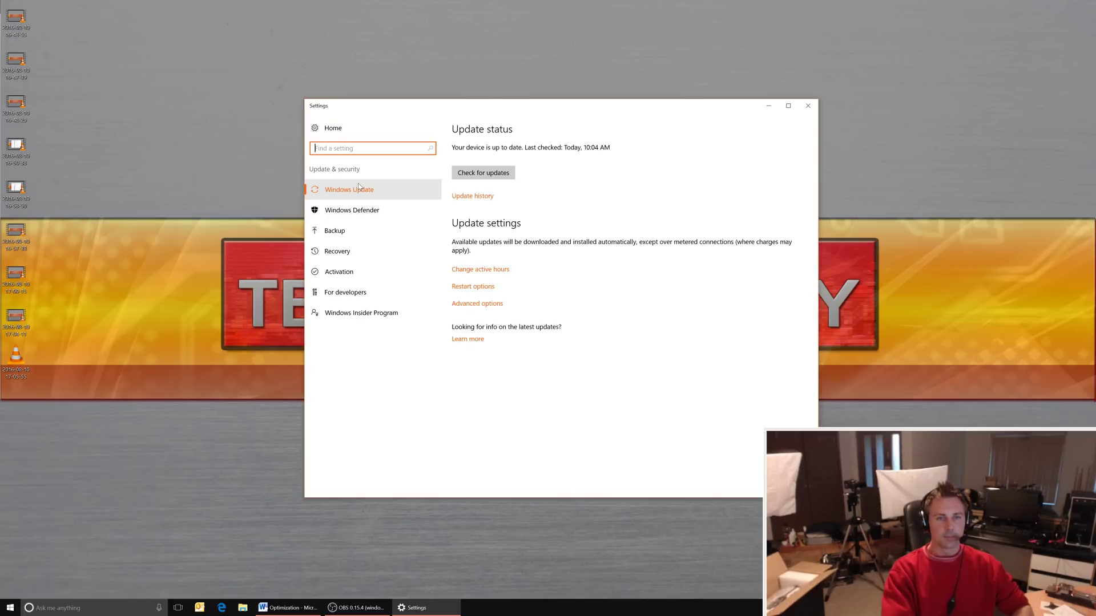
In Windows Defender settings, switch Enhanced notifications Off
{"action": "left_click", "coordinate": [348, 212]}
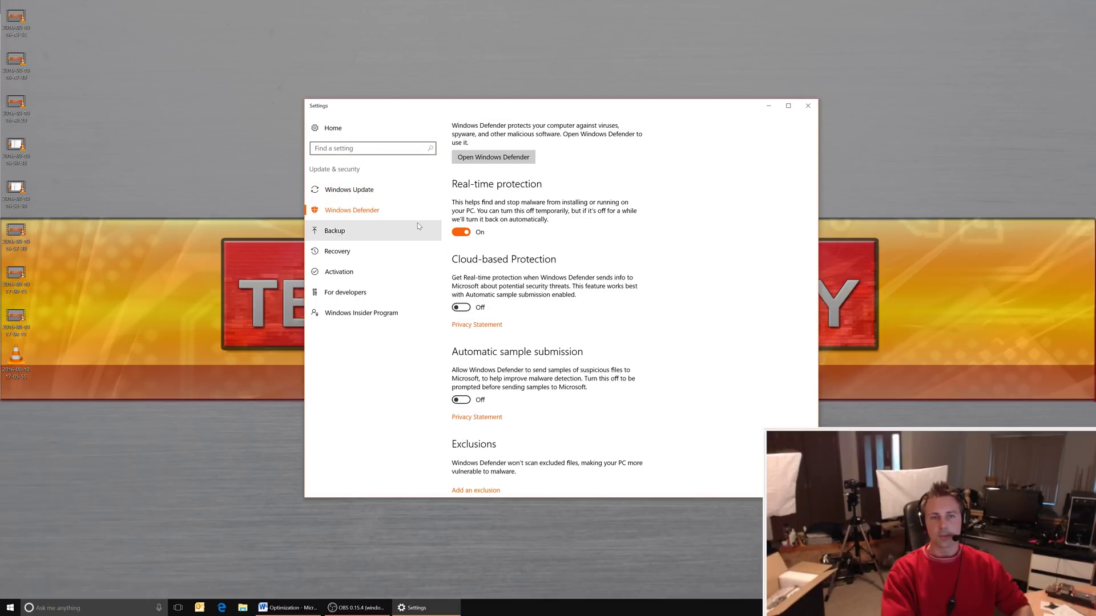
{"action": "scroll", "coordinate": [463, 236], "scroll_direction": "down", "scroll_amount": 8}
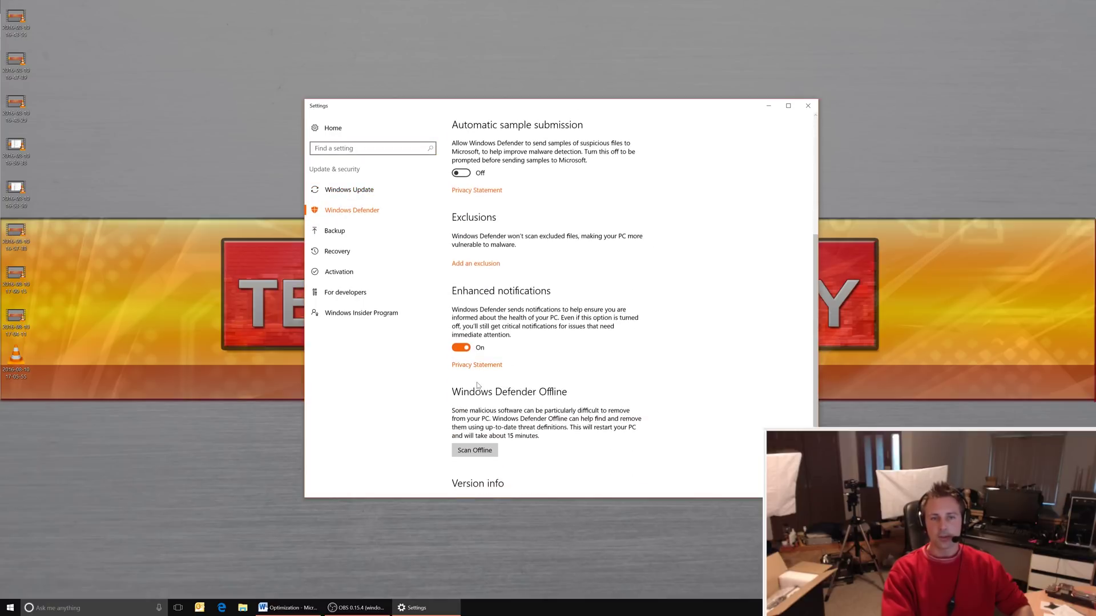
{"action": "left_click", "coordinate": [460, 343]}
{"action": "scroll", "coordinate": [460, 342], "scroll_direction": "down", "scroll_amount": 3}
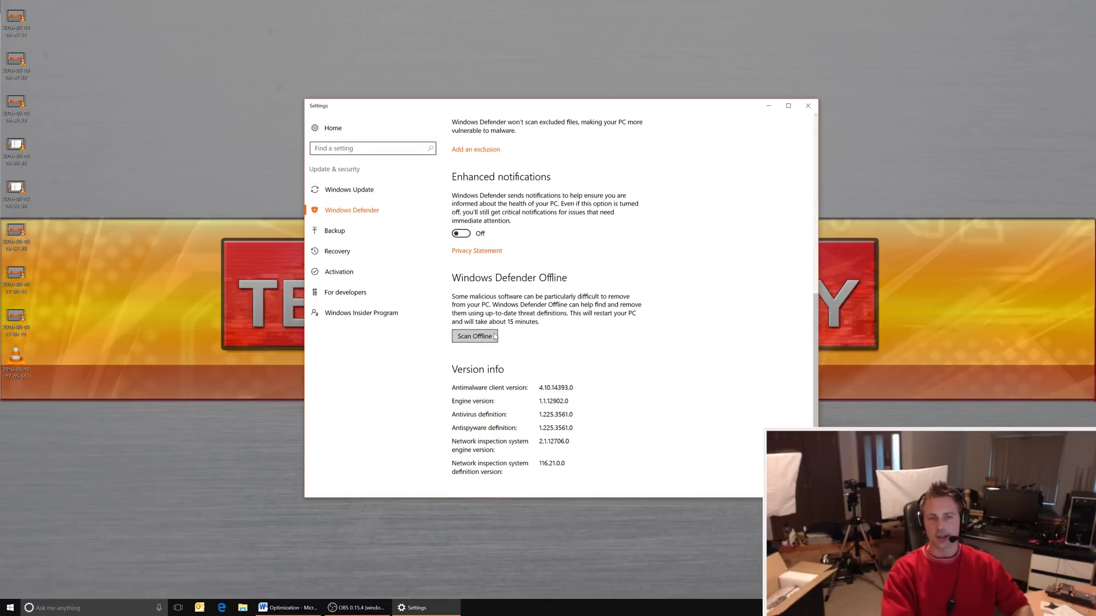
{"action": "scroll", "coordinate": [471, 278], "scroll_direction": "up", "scroll_amount": 8}
{"action": "scroll", "coordinate": [472, 278], "scroll_direction": "up", "scroll_amount": 1}
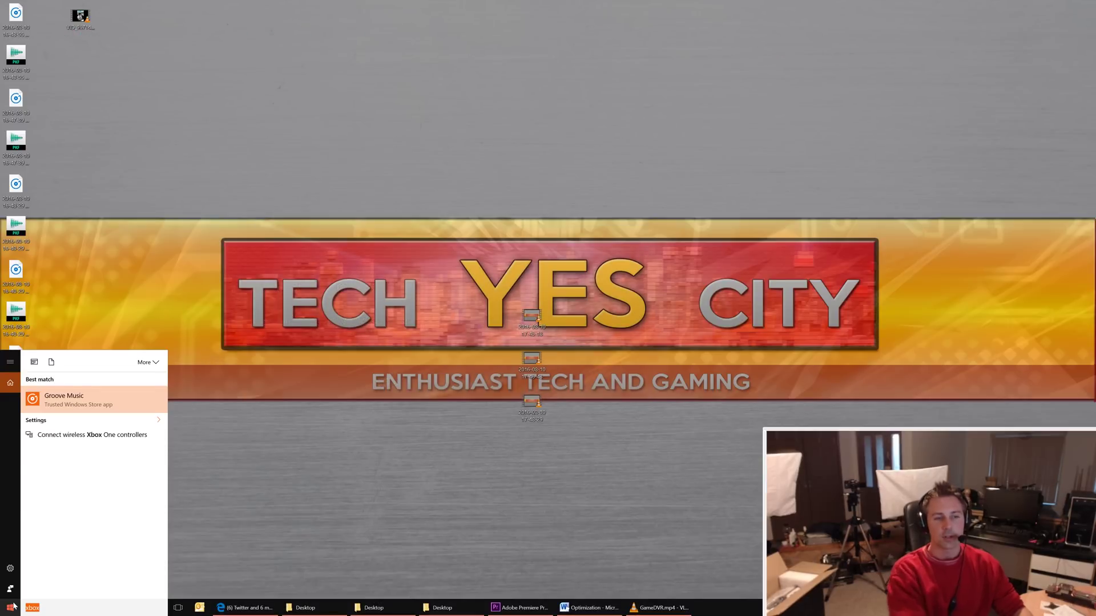
Run PowerShell as administrator and remove the Xbox app with Get-AppxPackage *xboxapp* | Remove-AppxPackage
{"action": "type", "text": "powershell"}
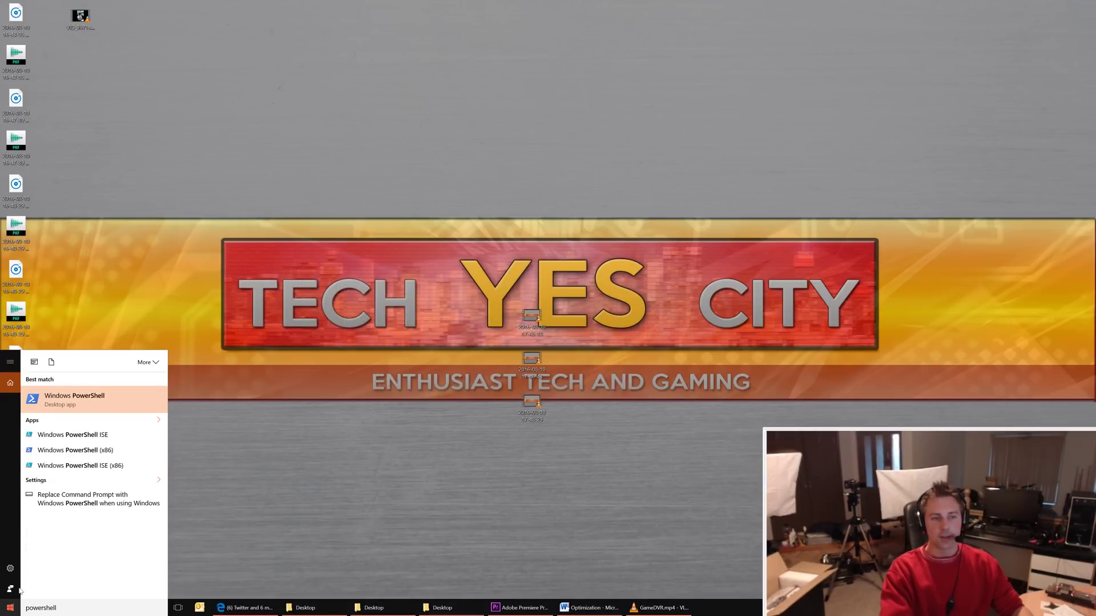
{"action": "right_click", "coordinate": [84, 400]}
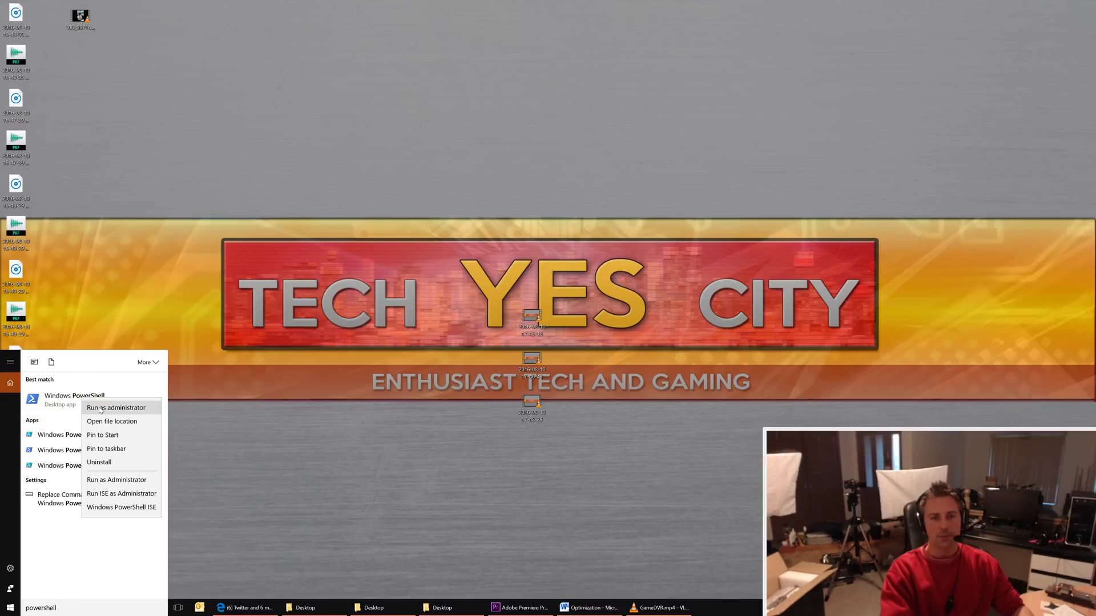
{"action": "left_click", "coordinate": [100, 409]}
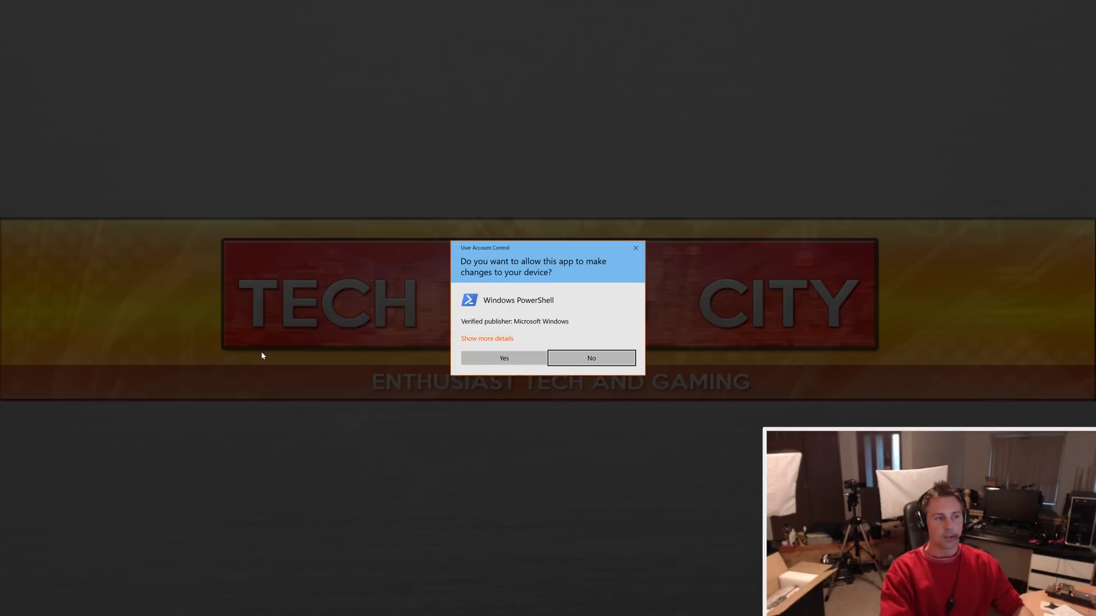
{"action": "left_click", "coordinate": [507, 355]}
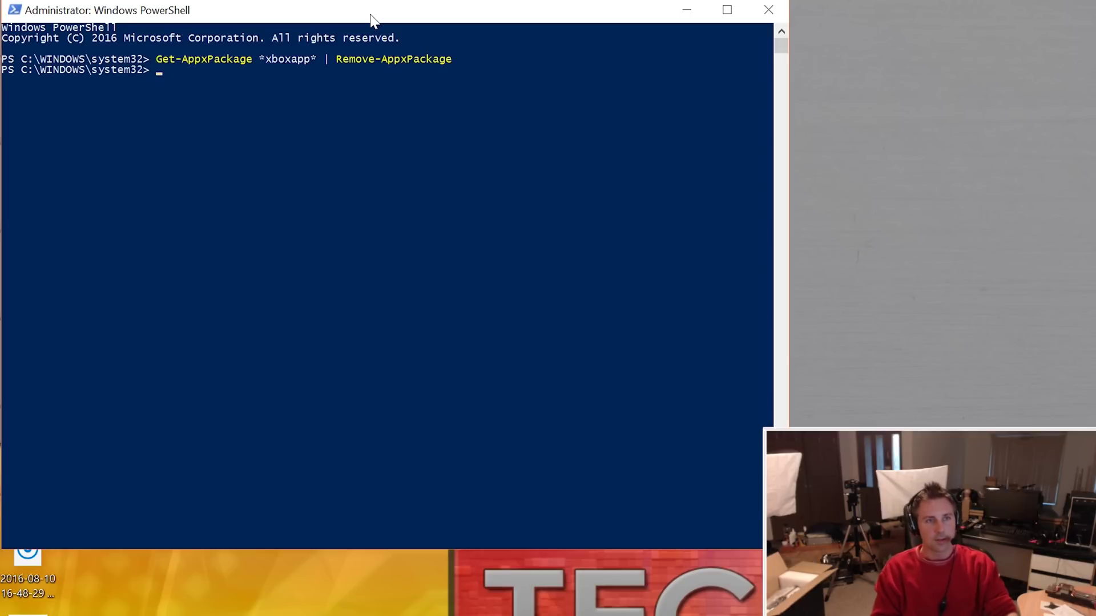
{"action": "left_click", "coordinate": [768, 11]}
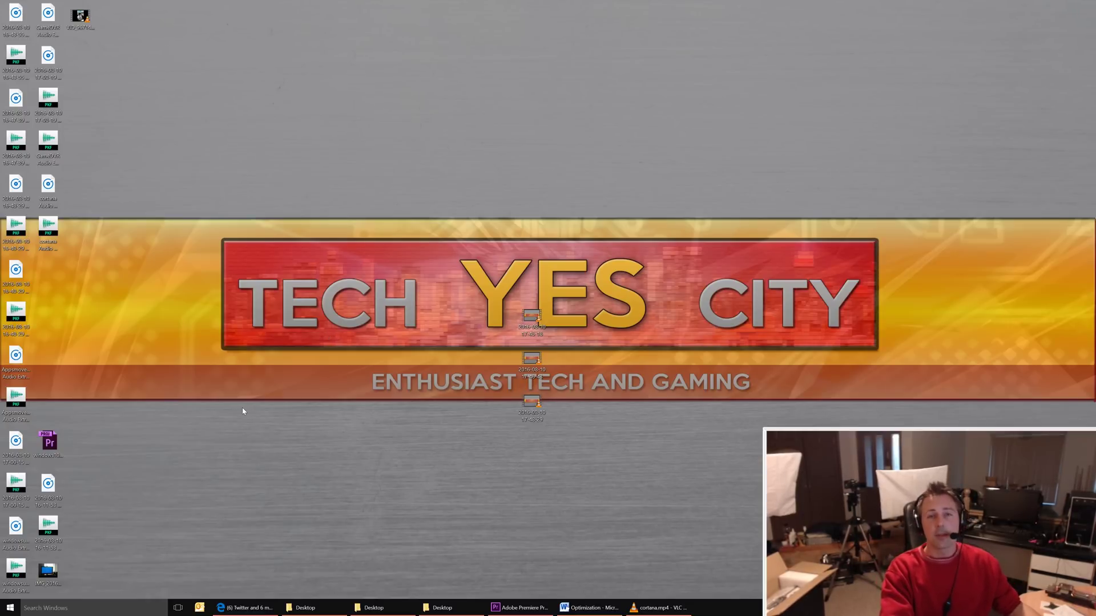
Search 'group p' and launch the Local Group Policy Editor
{"action": "left_click", "coordinate": [93, 610]}
{"action": "type", "text": "grou"}
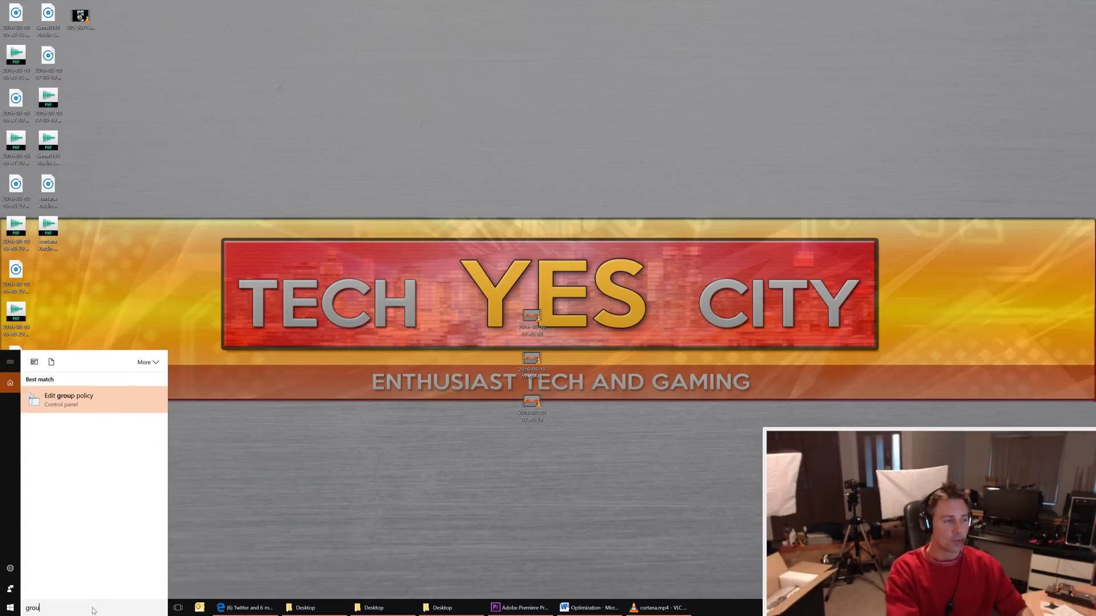
{"action": "type", "text": "p policy"}
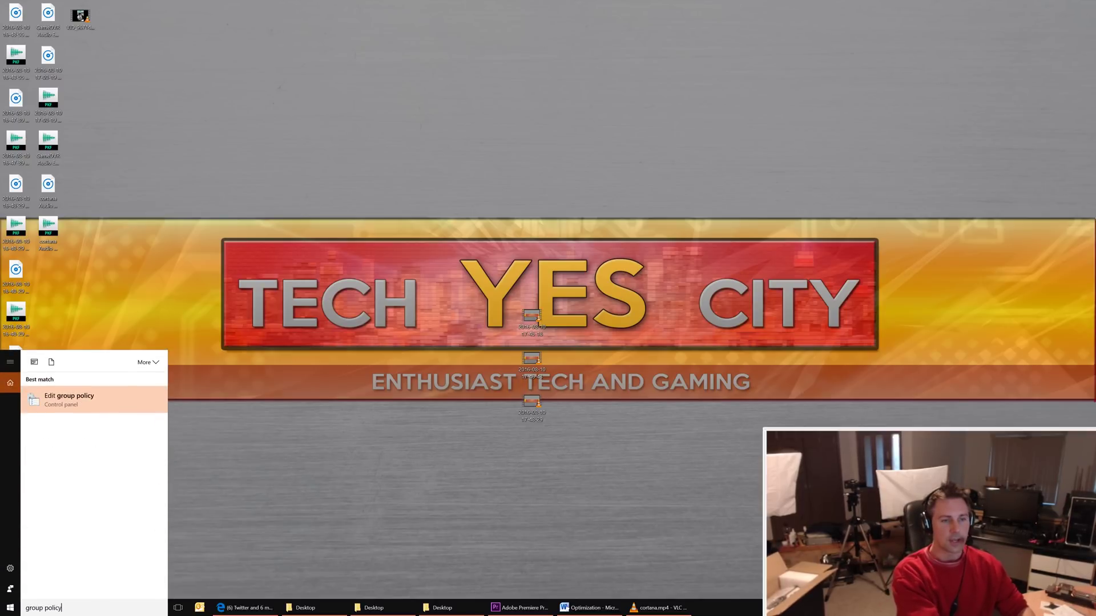
{"action": "left_click", "coordinate": [91, 403]}
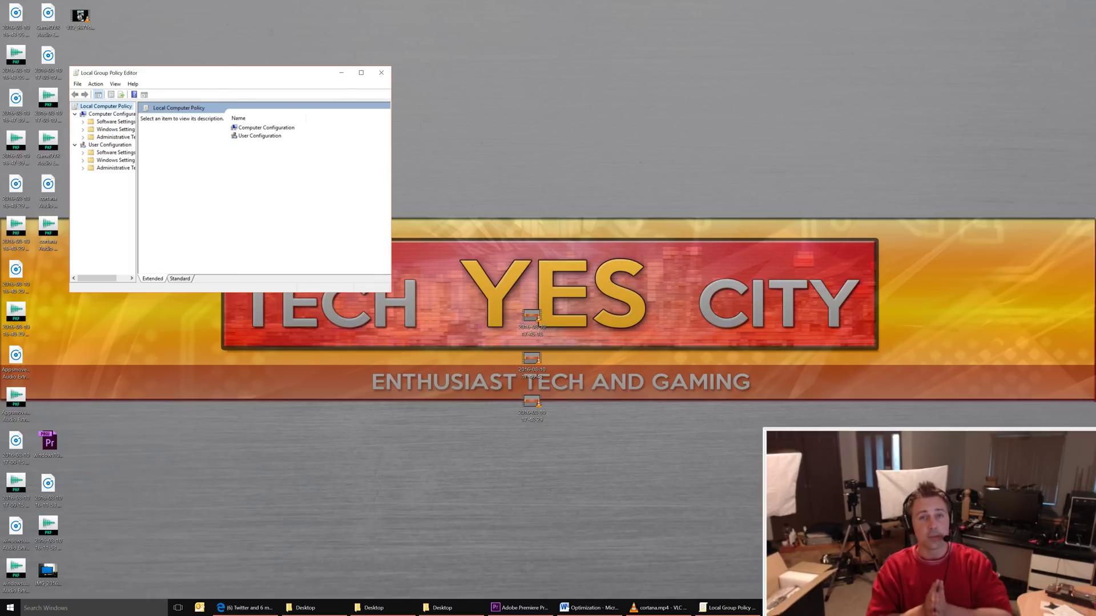
Enlarge and reposition the editor window, widen the policy tree pane, and select Administrative Templates
{"action": "left_click_drag", "start_coordinate": [223, 80], "coordinate": [442, 205]}
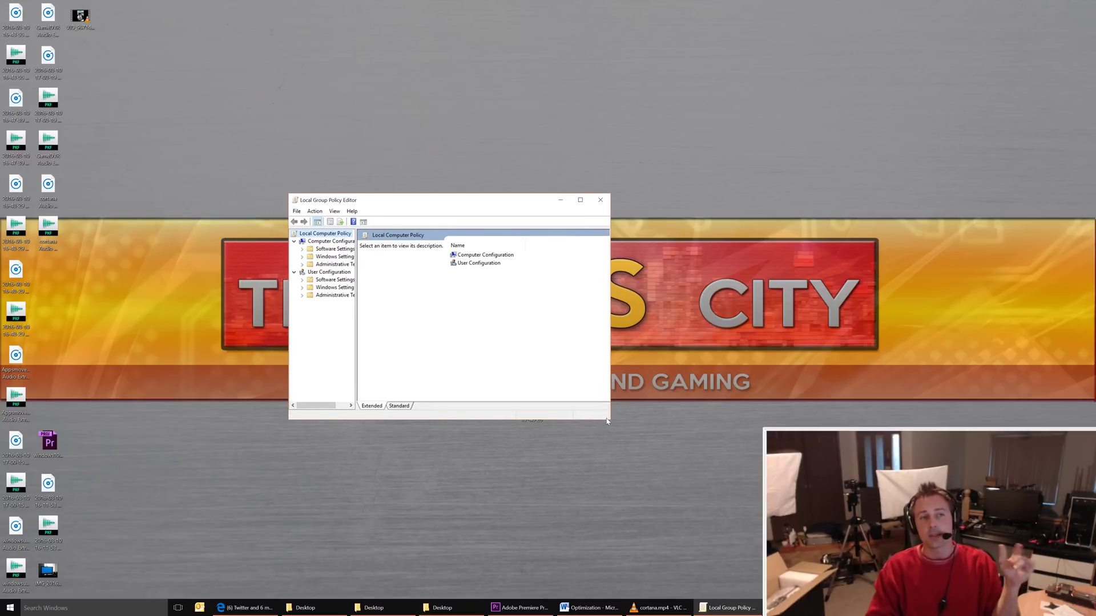
{"action": "left_click_drag", "start_coordinate": [609, 420], "coordinate": [962, 594]}
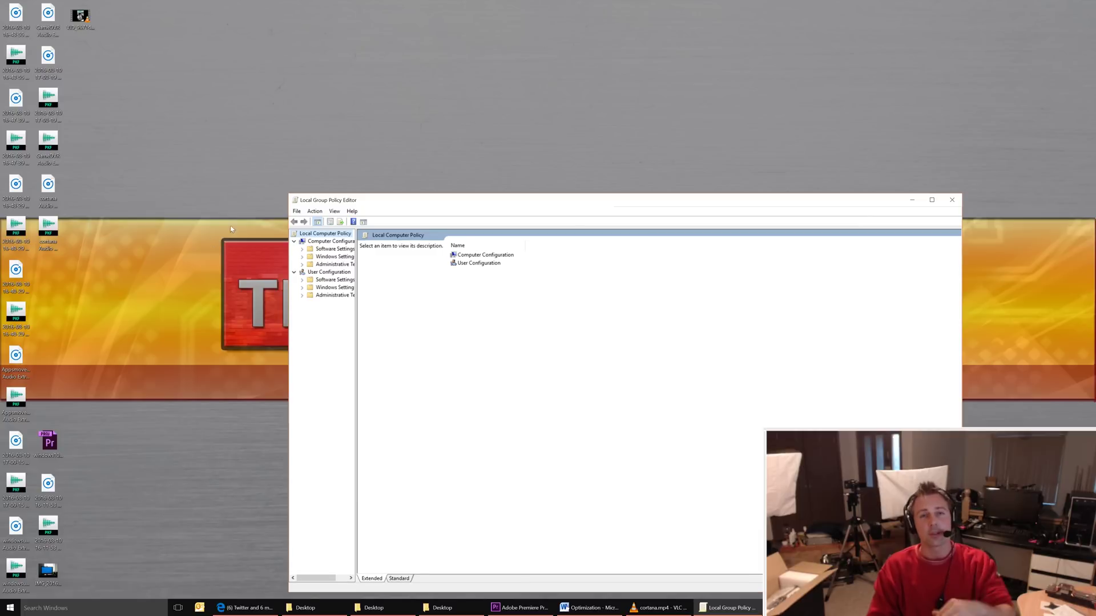
{"action": "left_click_drag", "start_coordinate": [286, 194], "coordinate": [185, 120]}
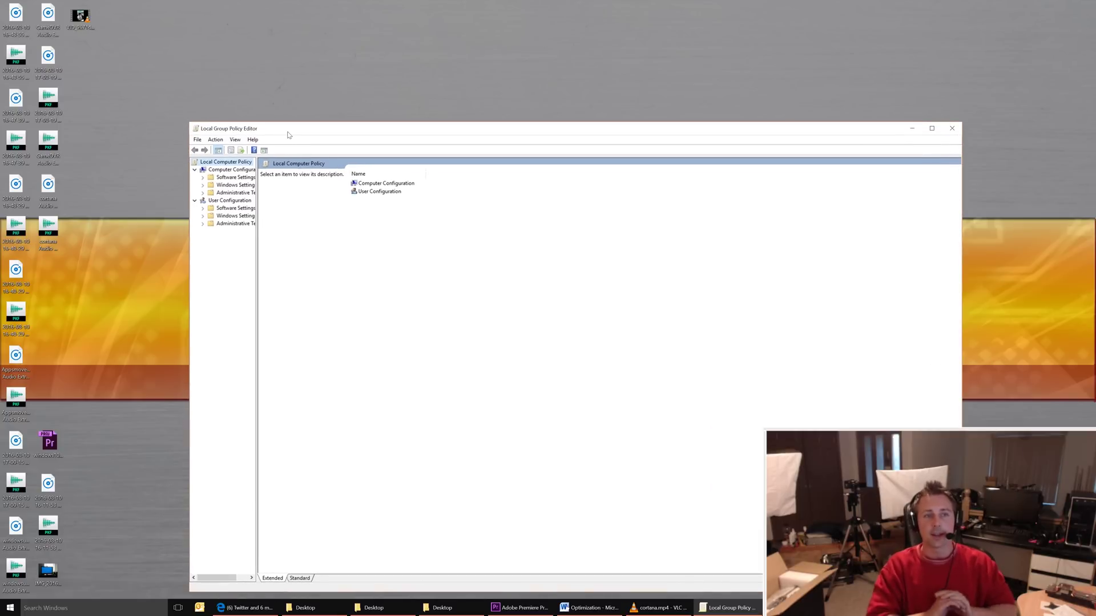
{"action": "left_click_drag", "start_coordinate": [285, 133], "coordinate": [266, 84]}
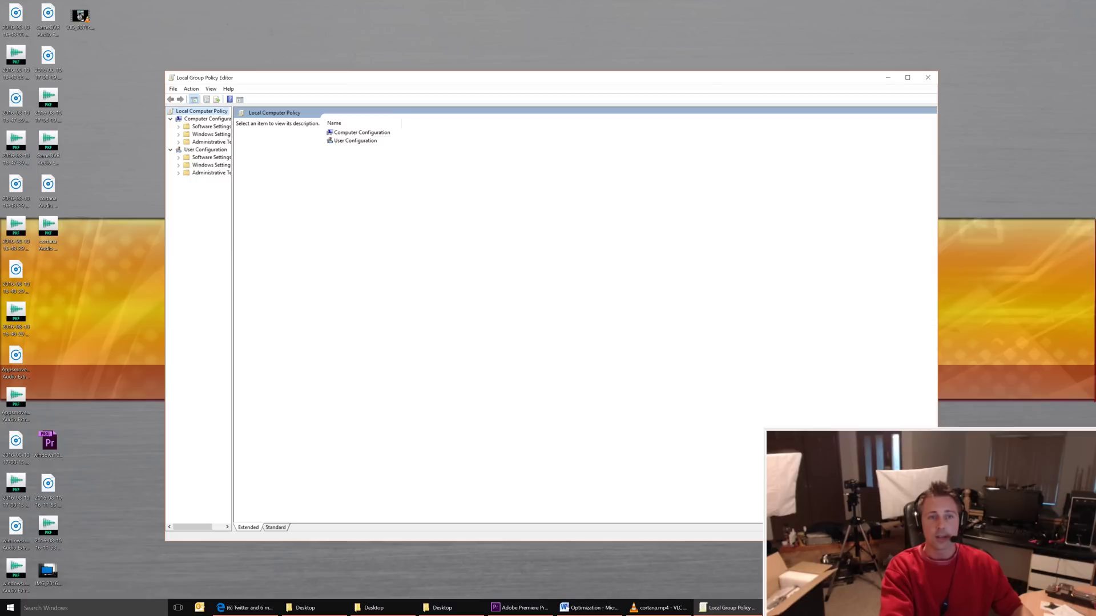
{"action": "left_click_drag", "start_coordinate": [233, 135], "coordinate": [286, 144]}
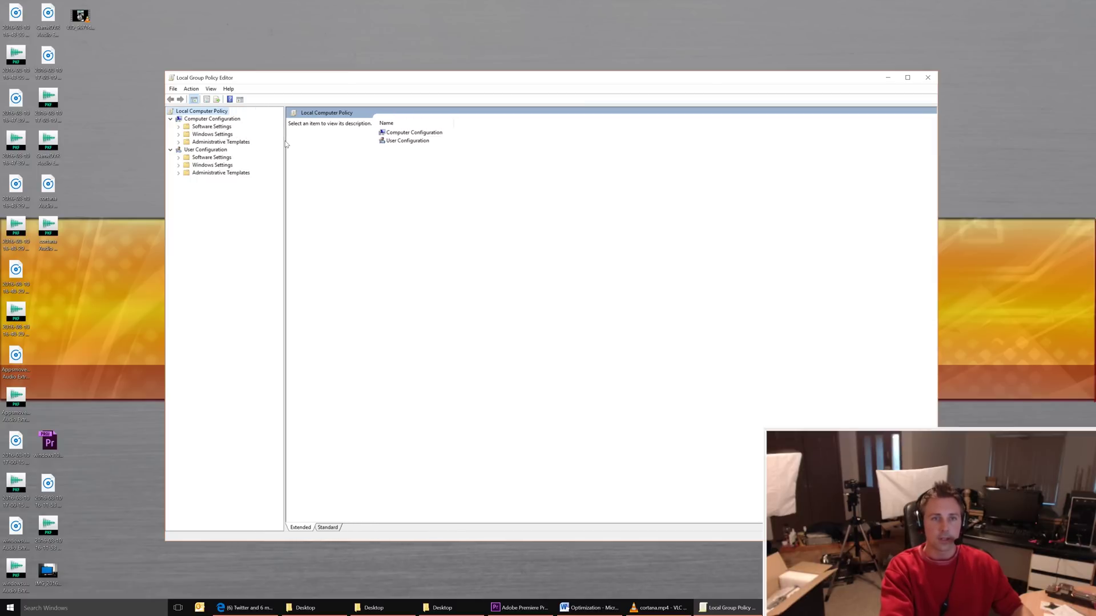
{"action": "left_click", "coordinate": [196, 145]}
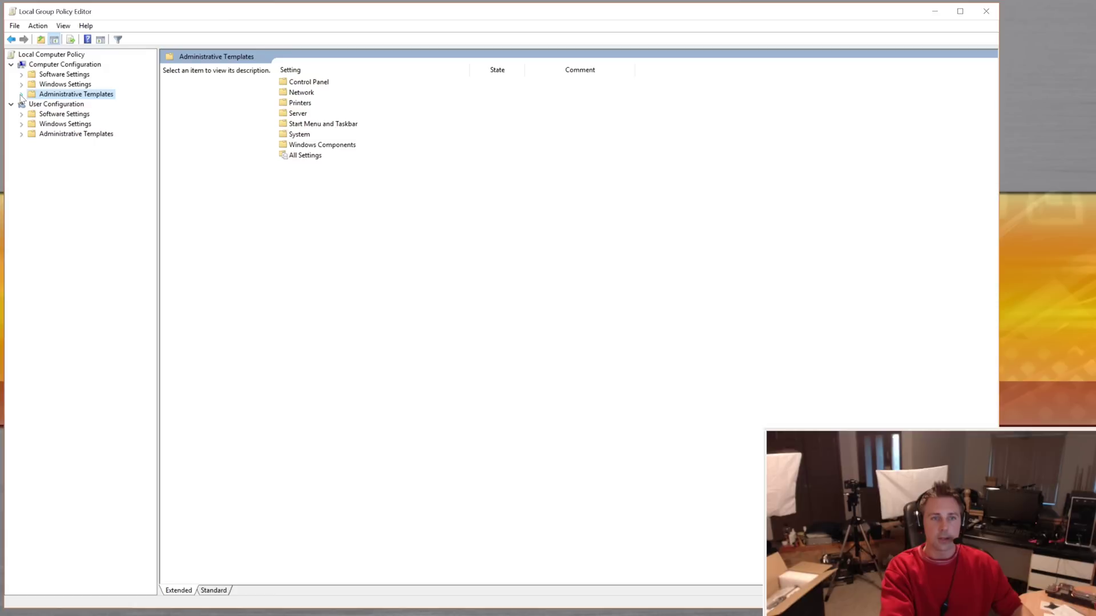
Navigate to Administrative Templates > Windows Components > Search in the policy tree
{"action": "double_click", "coordinate": [192, 145]}
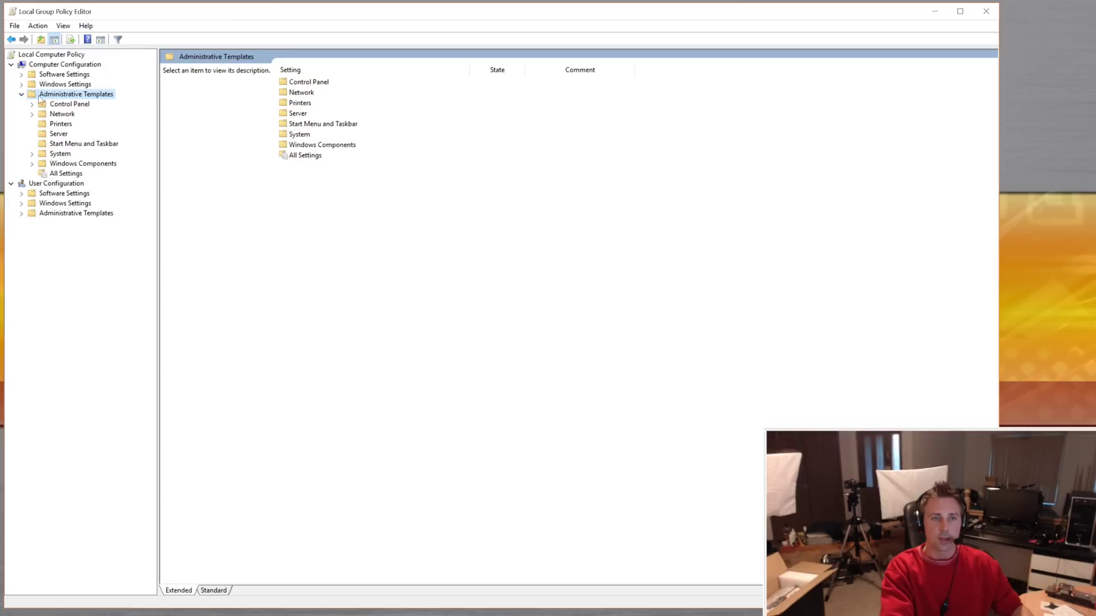
{"action": "left_click", "coordinate": [32, 165]}
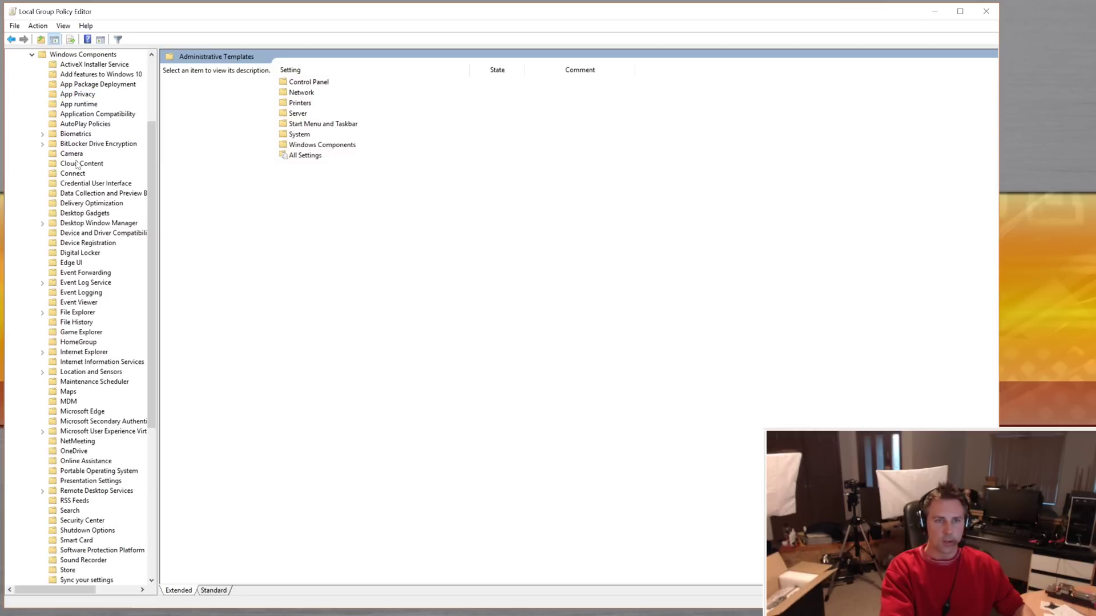
{"action": "left_click", "coordinate": [75, 55]}
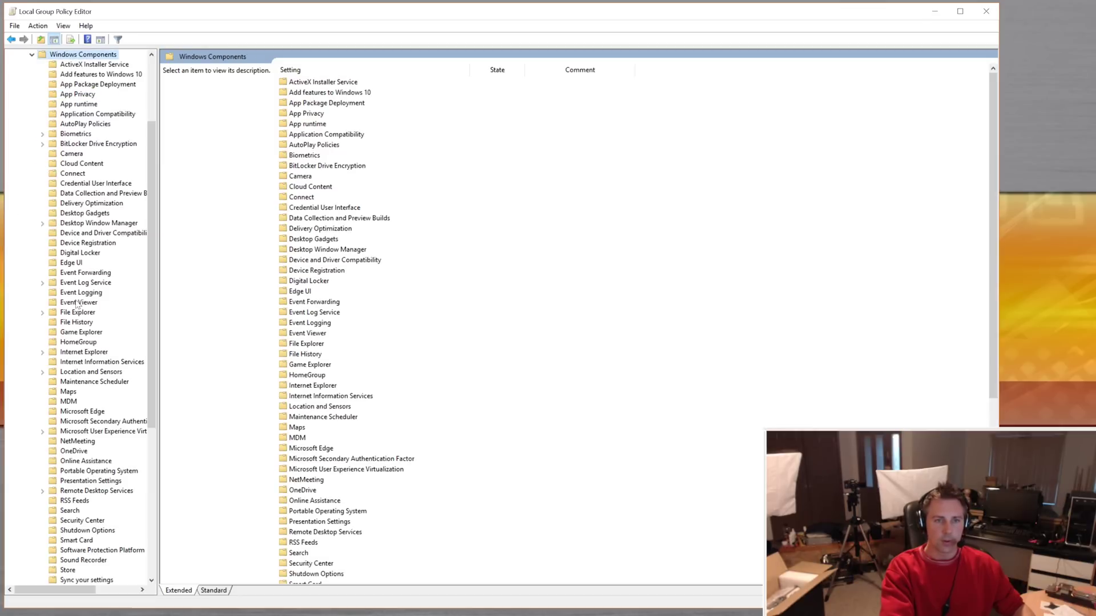
{"action": "scroll", "coordinate": [76, 351], "scroll_direction": "down", "scroll_amount": 4}
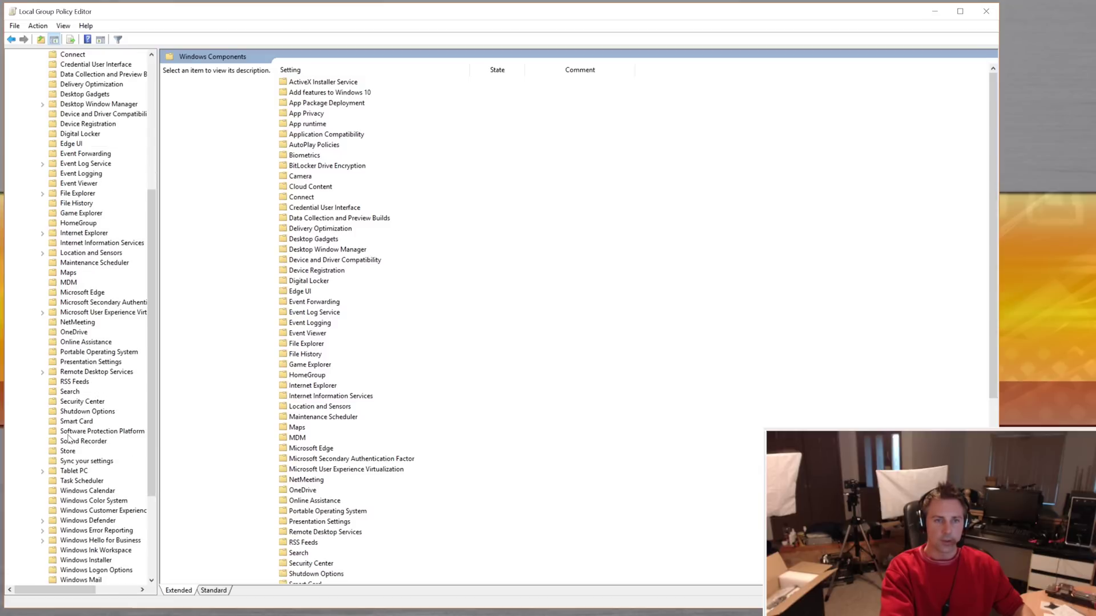
{"action": "left_click", "coordinate": [70, 392]}
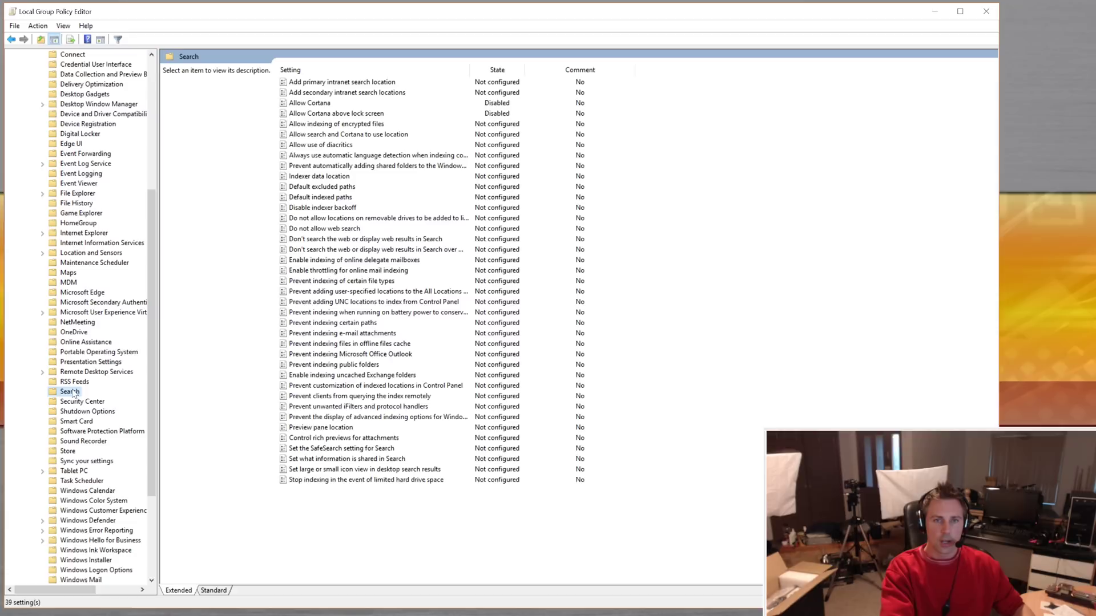
Set Allow Cortana and Allow Cortana above lock screen to Disabled
{"action": "double_click", "coordinate": [320, 105]}
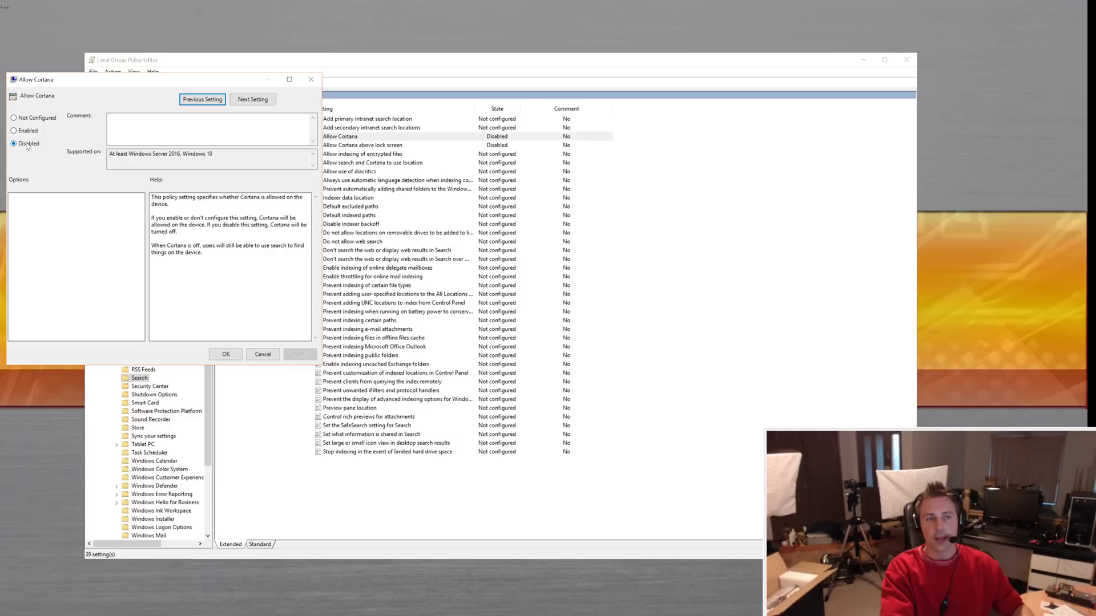
{"action": "left_click", "coordinate": [0, 114]}
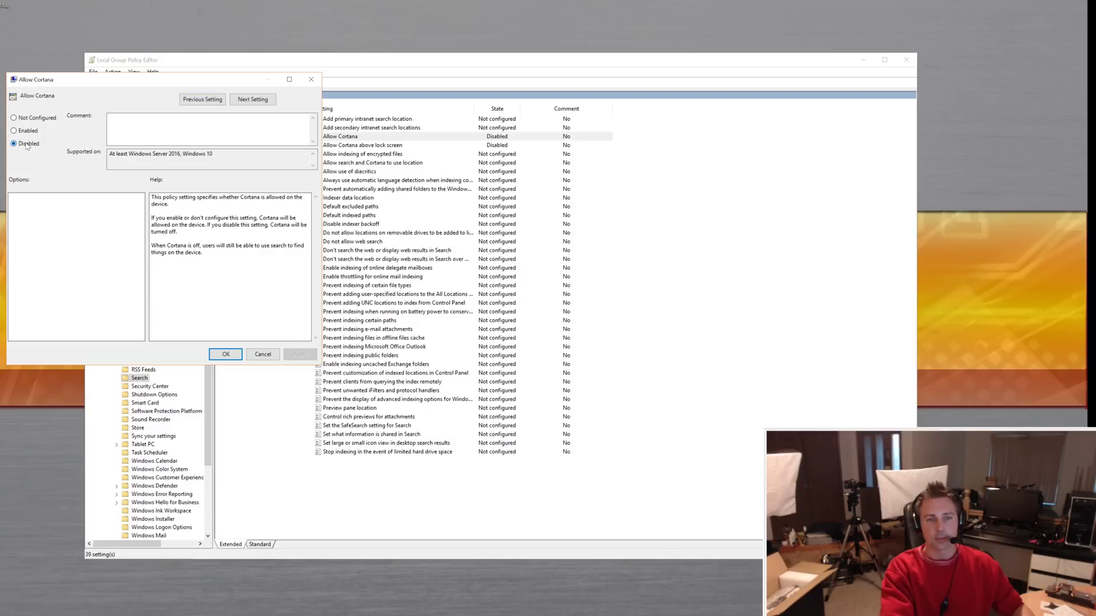
{"action": "left_click", "coordinate": [27, 131]}
{"action": "left_click", "coordinate": [29, 144]}
{"action": "left_click", "coordinate": [300, 354]}
{"action": "left_click", "coordinate": [226, 354]}
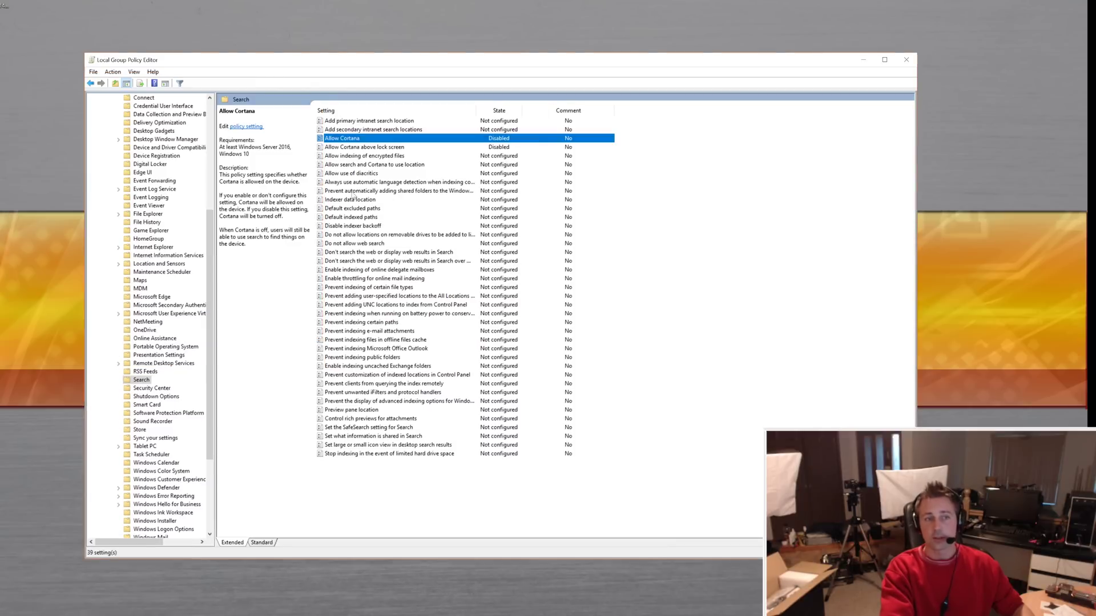
{"action": "double_click", "coordinate": [355, 148]}
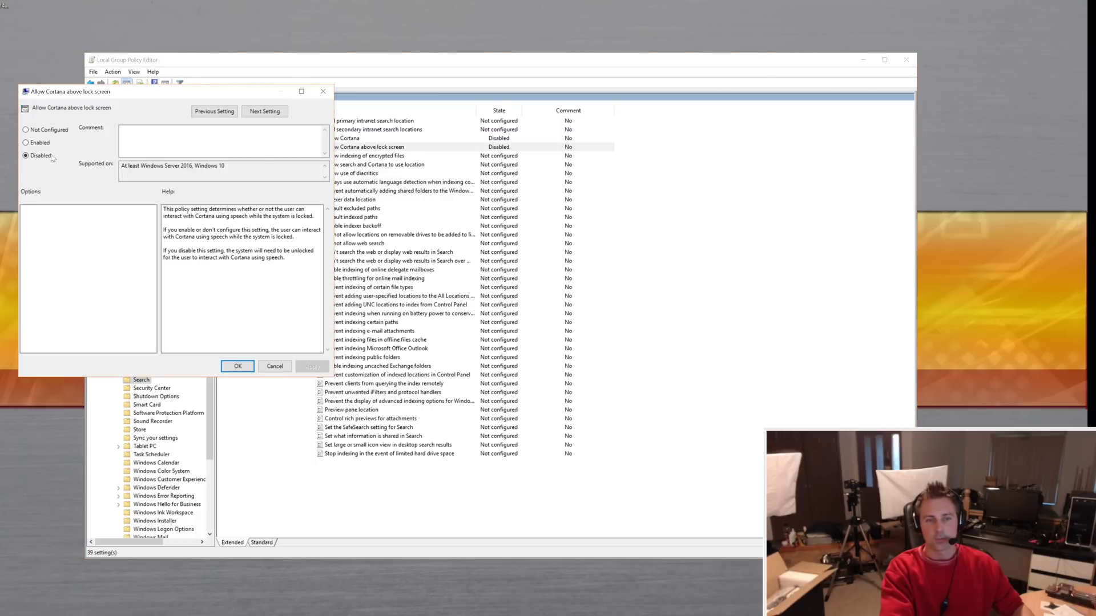
{"action": "left_click", "coordinate": [237, 366]}
{"action": "key", "text": "Up"}
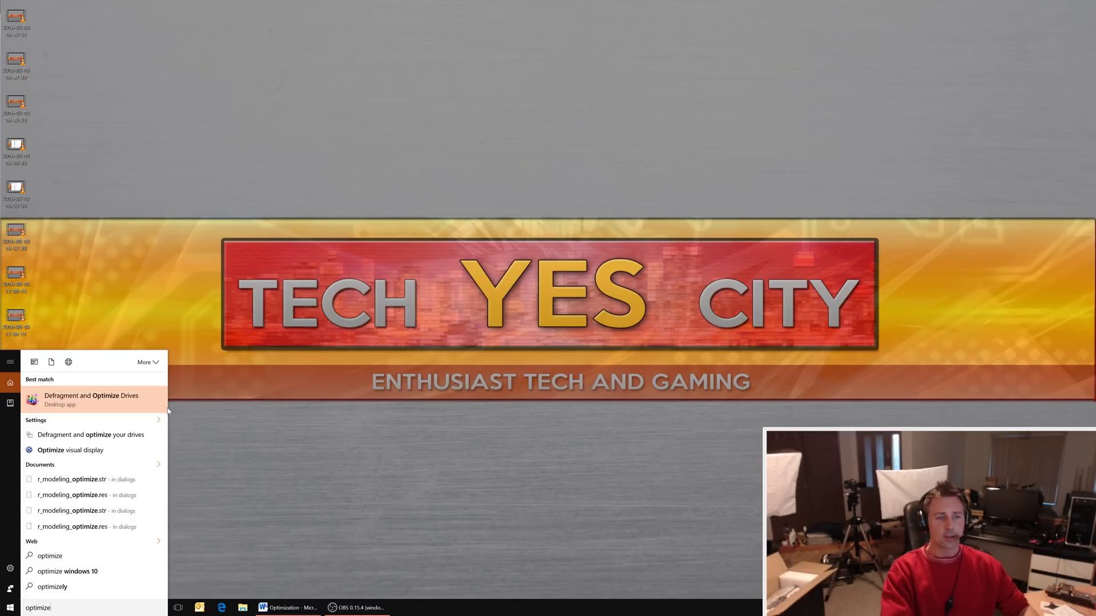
Search 'optimize har' and untick Run on a schedule in Optimize Drives
{"action": "type", "text": "har"}
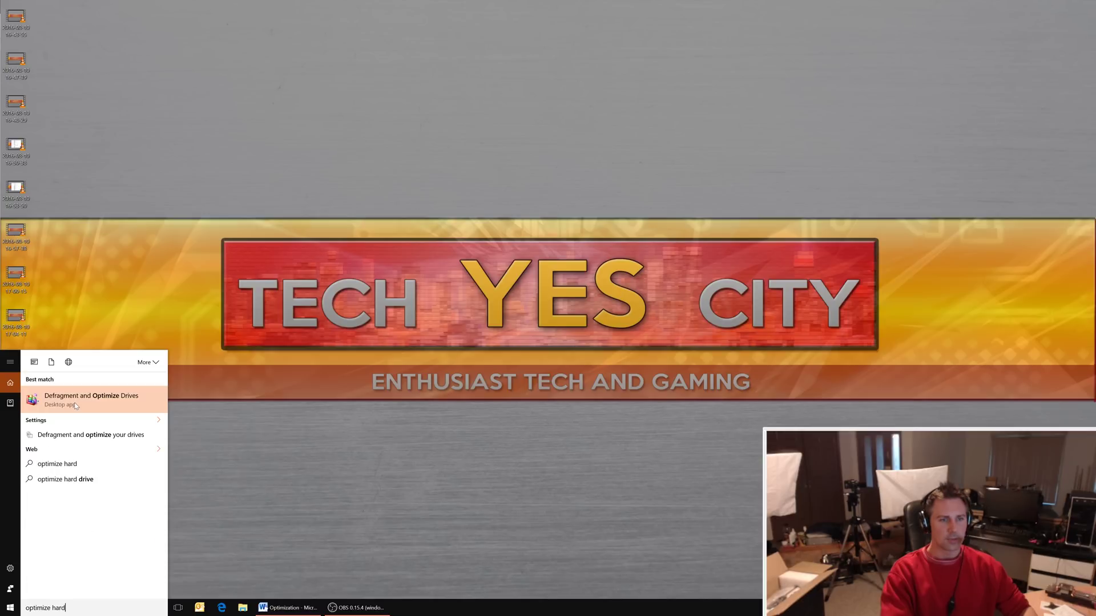
{"action": "left_click", "coordinate": [74, 402]}
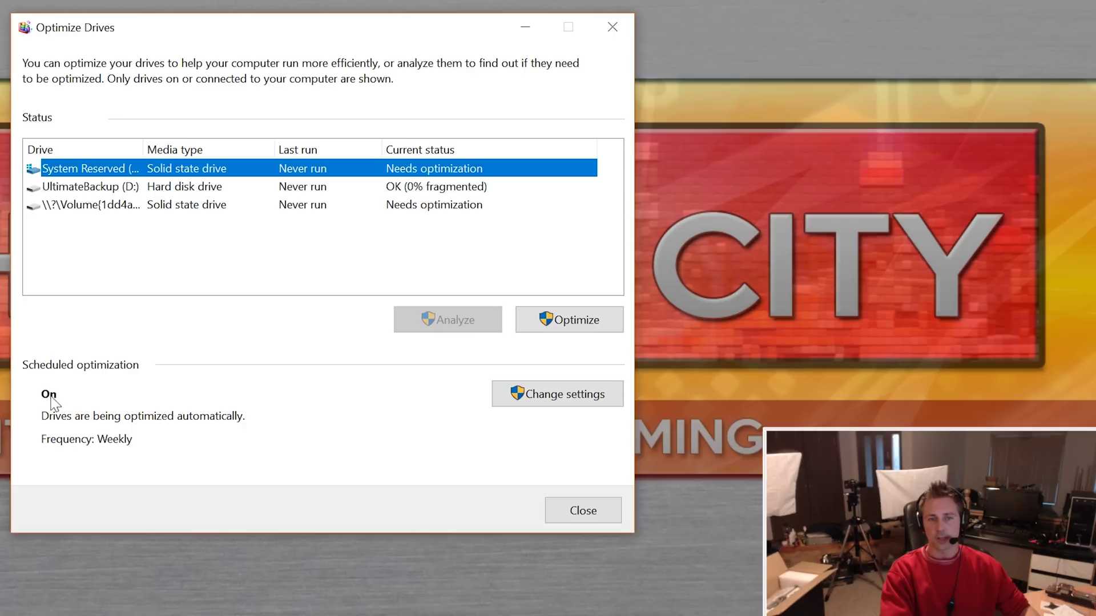
{"action": "left_click", "coordinate": [529, 399]}
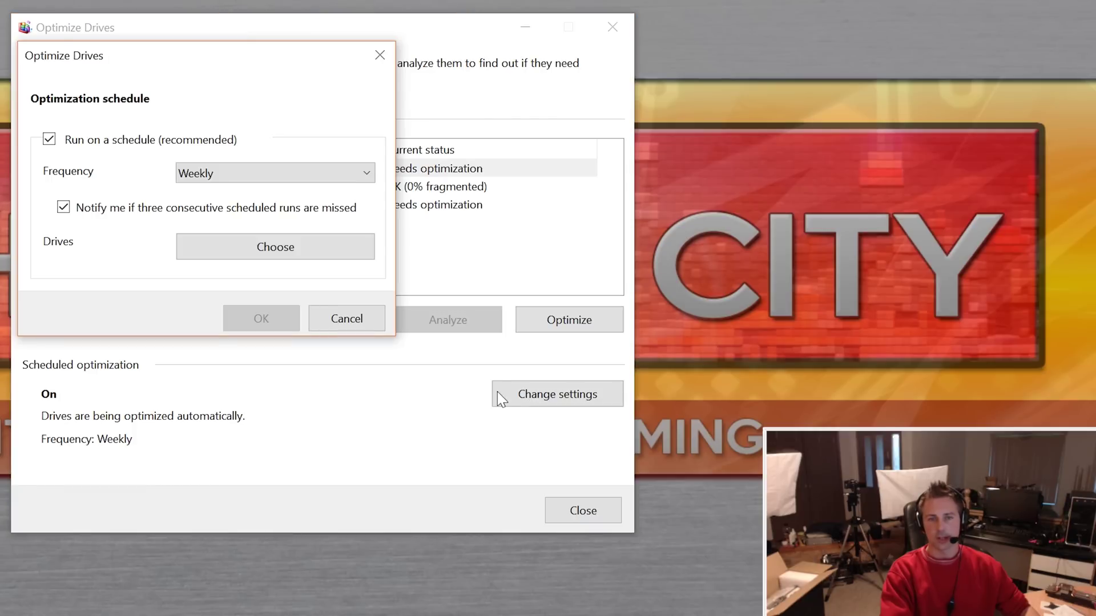
{"action": "left_click", "coordinate": [49, 140]}
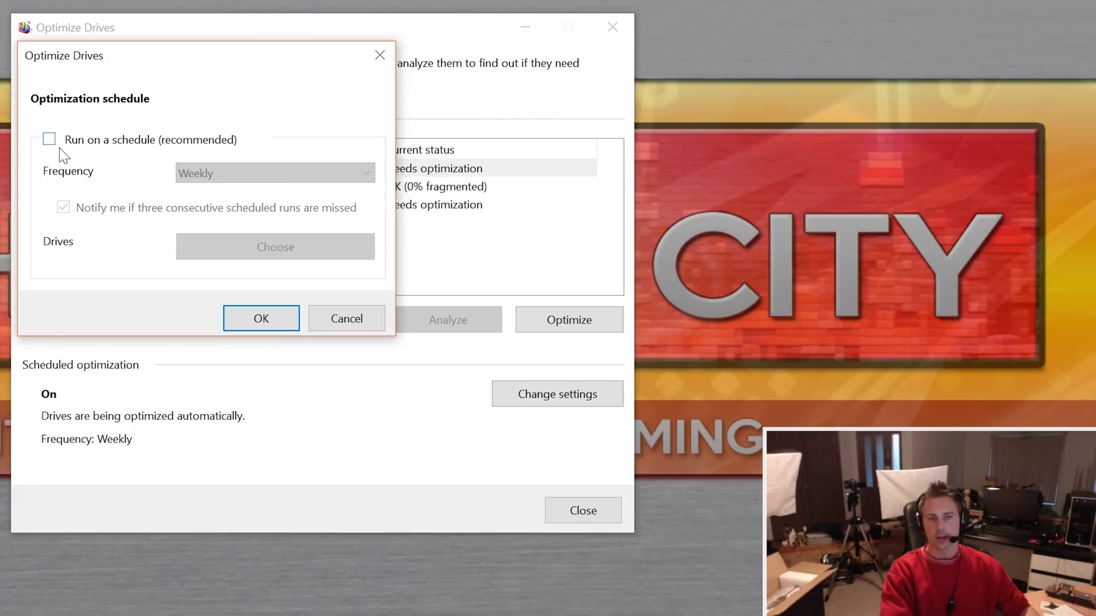
{"action": "left_click", "coordinate": [270, 320]}
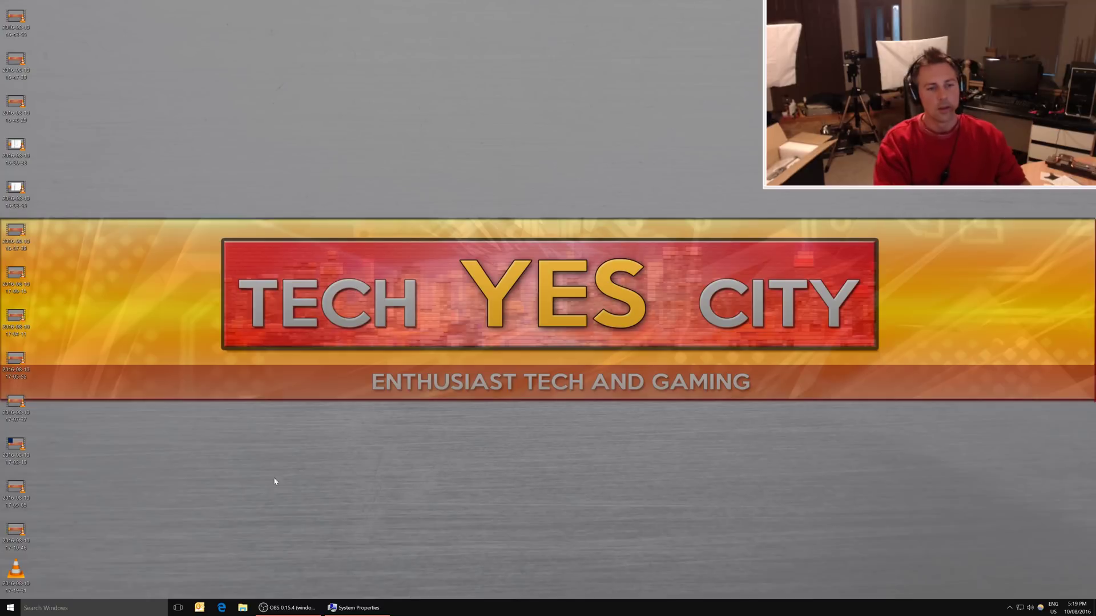
Open the Performance Options from advanced system settings
{"action": "left_click", "coordinate": [94, 610]}
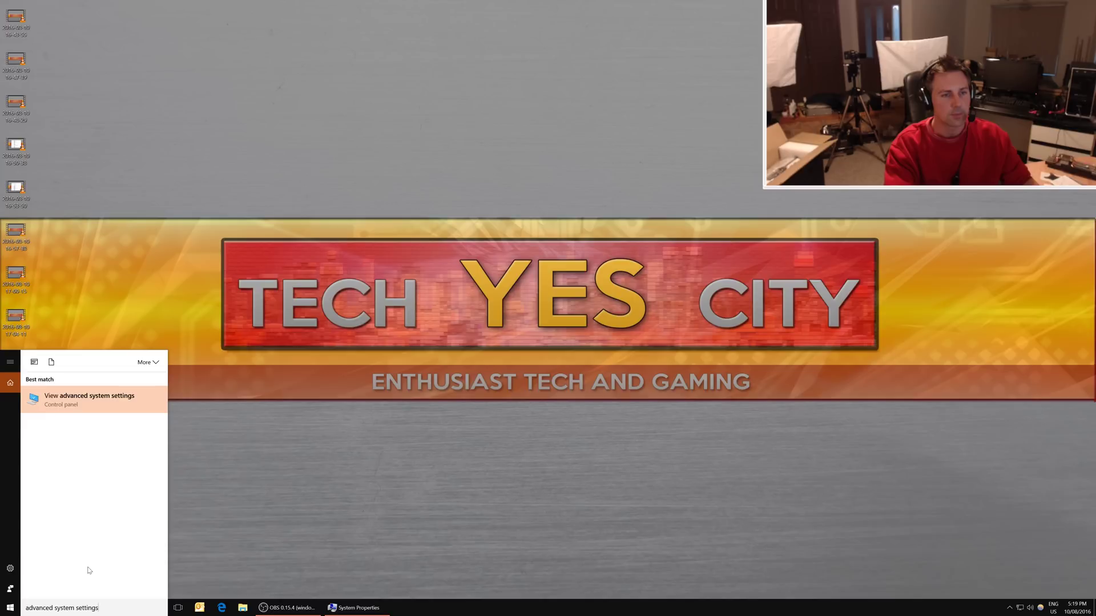
{"action": "key", "text": "Return"}
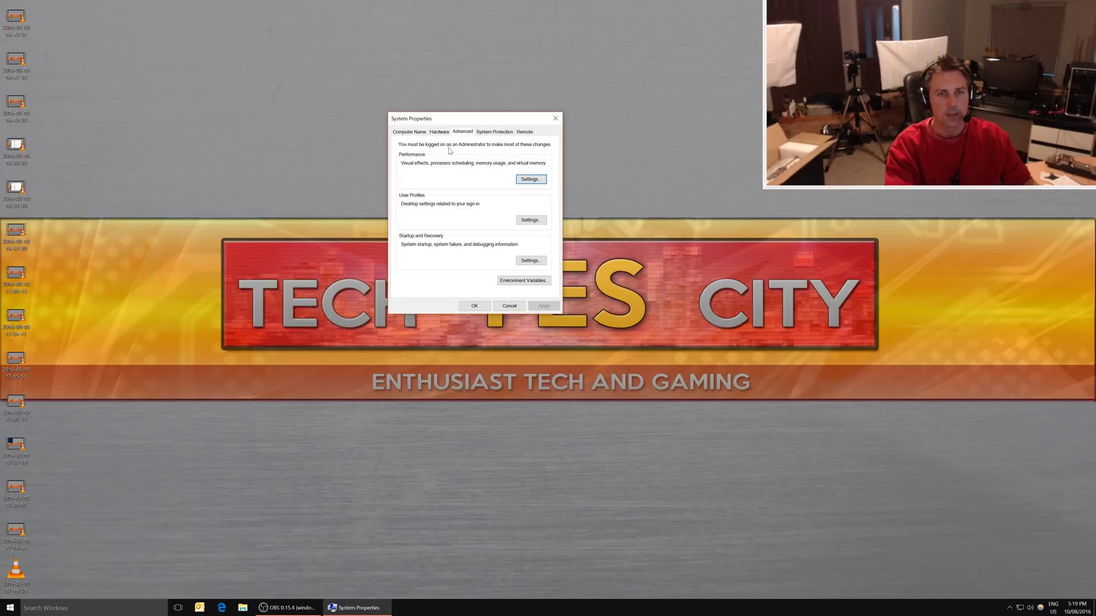
{"action": "left_click", "coordinate": [533, 180]}
{"action": "left_click_drag", "start_coordinate": [473, 153], "coordinate": [270, 128]}
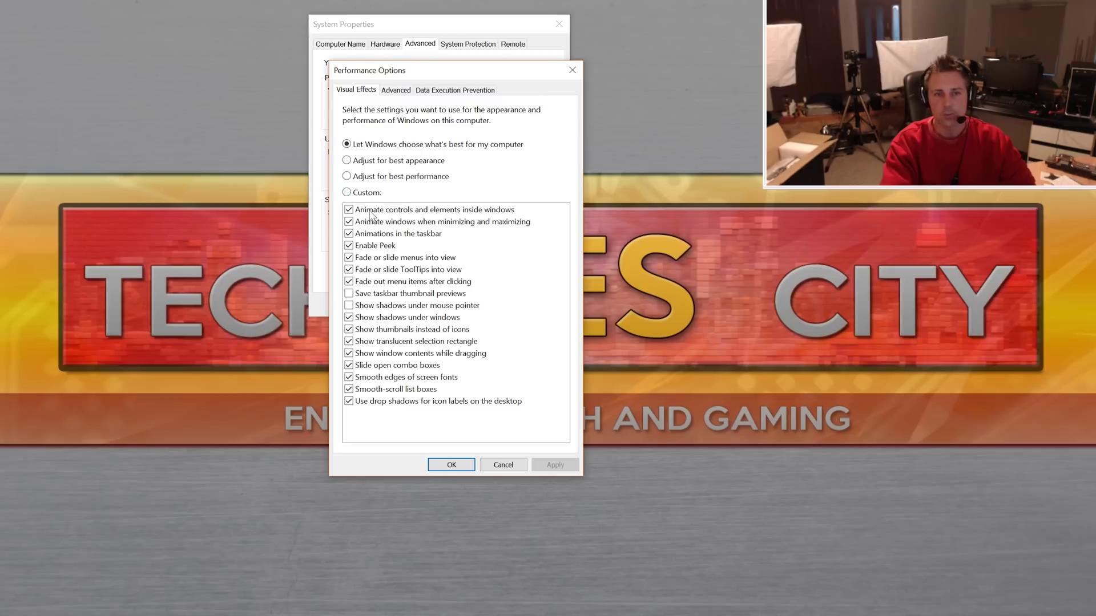
Untick window, minimize/maximize and taskbar animations, menu and ToolTip fades, and window shadows, then apply
{"action": "left_click", "coordinate": [370, 211]}
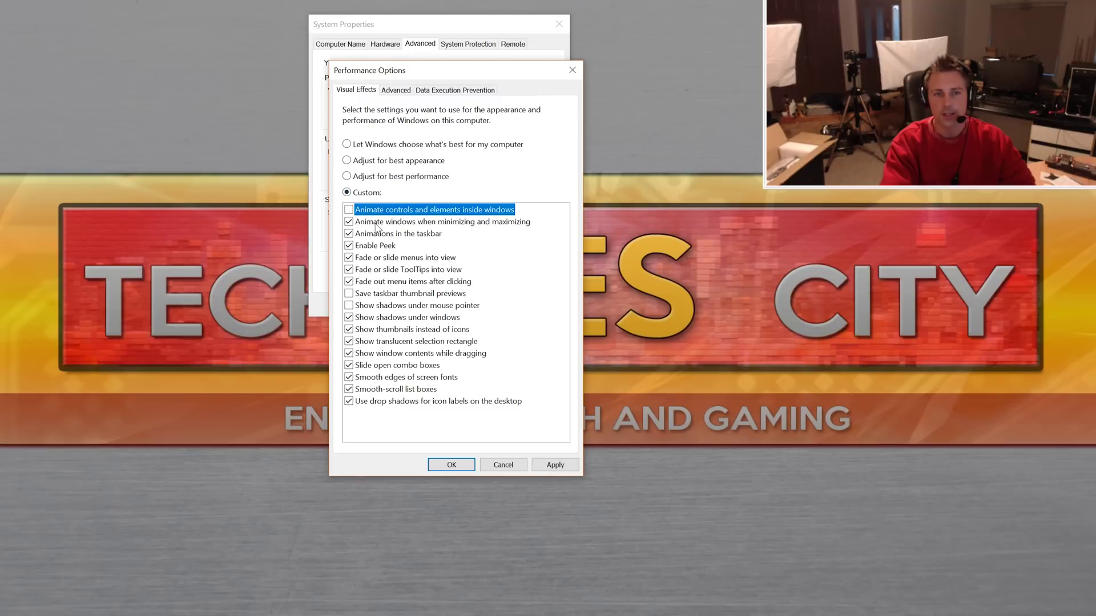
{"action": "left_click", "coordinate": [375, 223]}
{"action": "left_click", "coordinate": [375, 234]}
{"action": "left_click", "coordinate": [380, 258]}
{"action": "left_click", "coordinate": [377, 270]}
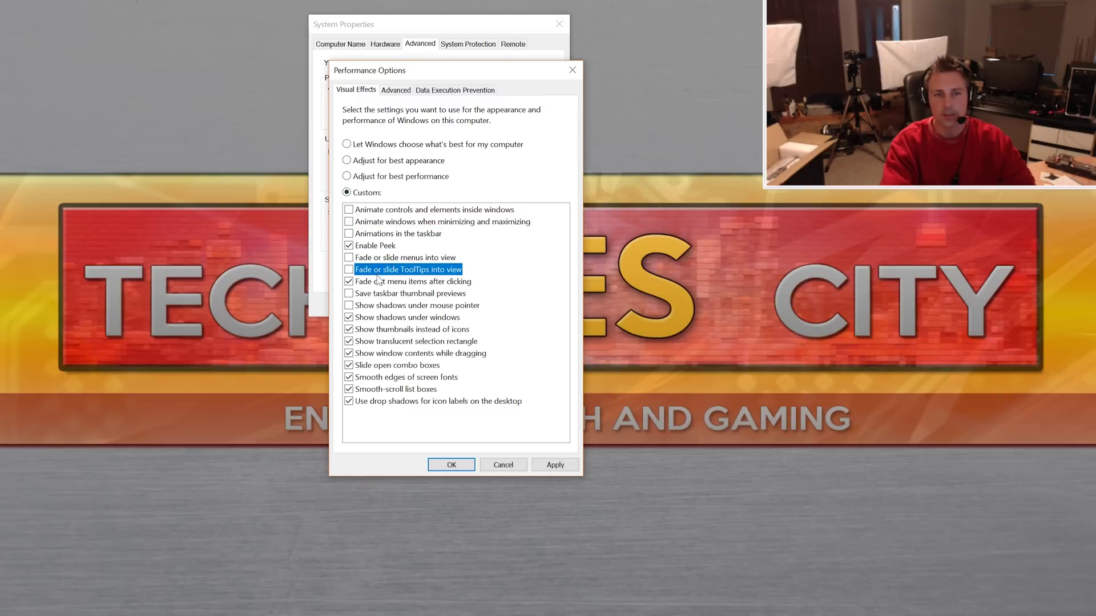
{"action": "left_click", "coordinate": [376, 283]}
{"action": "left_click", "coordinate": [384, 307]}
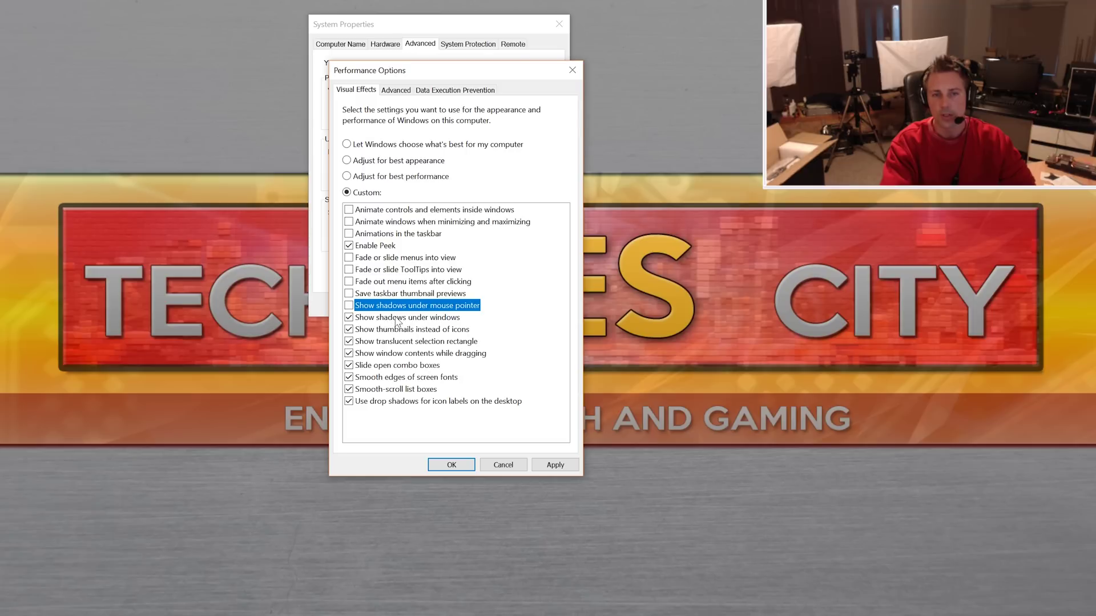
{"action": "left_click", "coordinate": [398, 320]}
{"action": "left_click", "coordinate": [551, 465]}
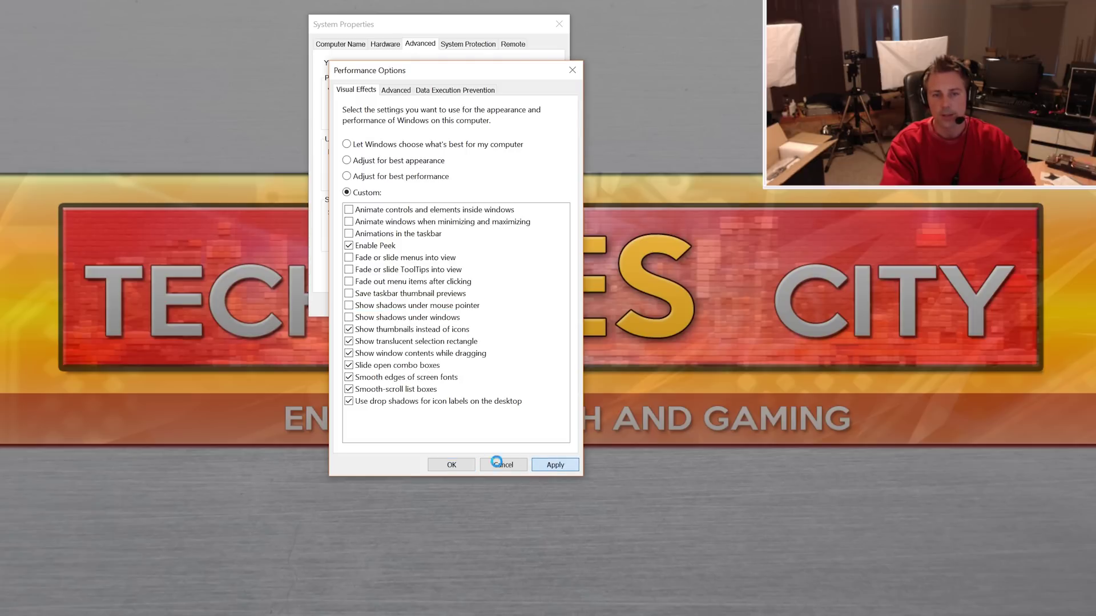
{"action": "left_click", "coordinate": [450, 464]}
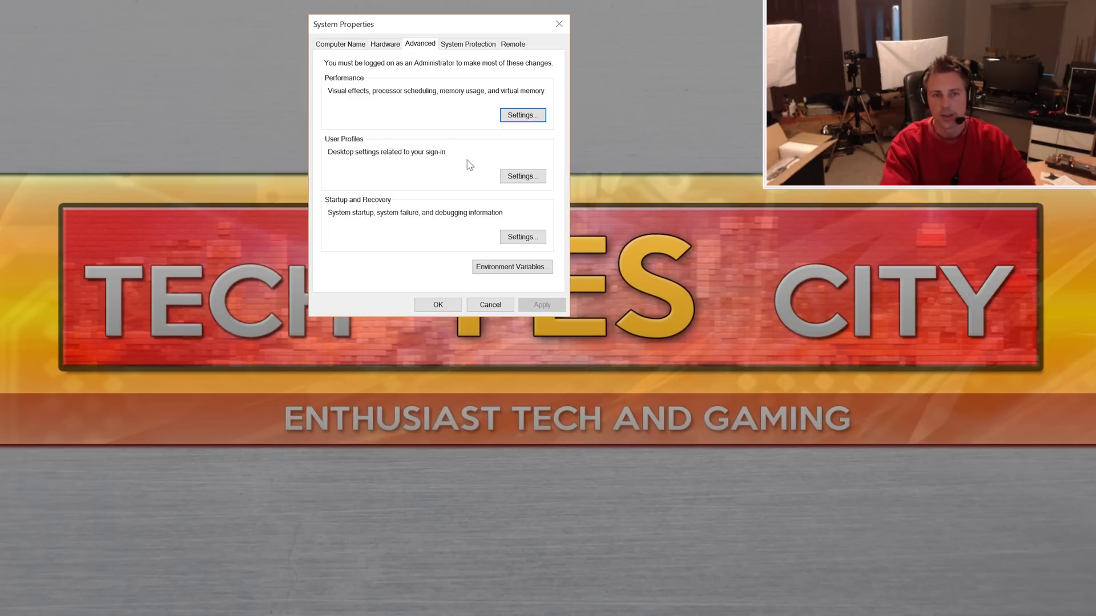
Untick the timer for displaying the operating system list in Startup and Recovery
{"action": "left_click", "coordinate": [515, 237]}
{"action": "left_click", "coordinate": [353, 157]}
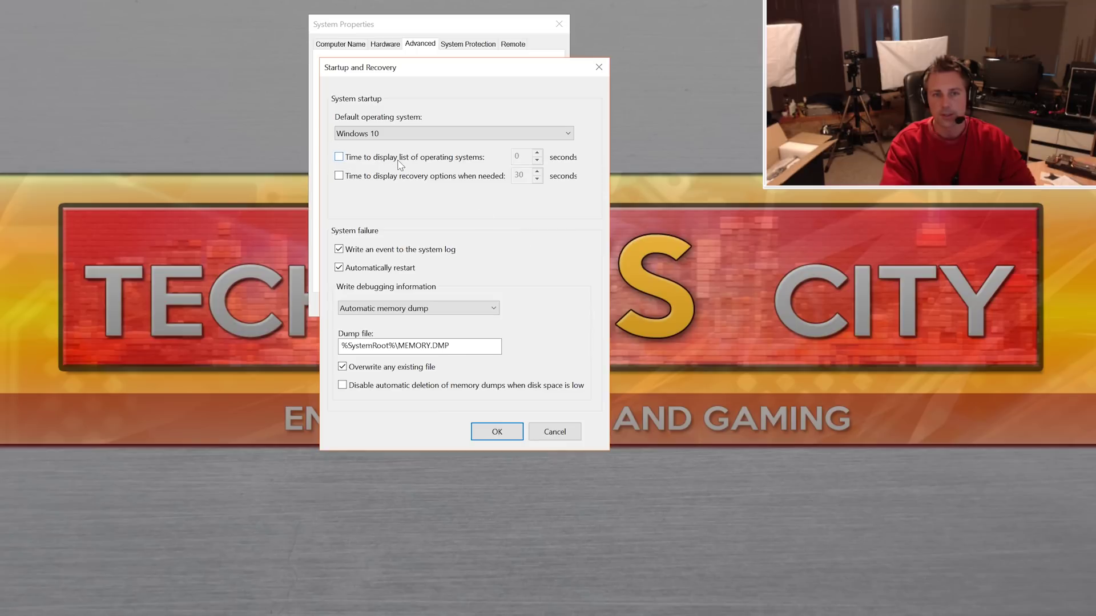
{"action": "left_click", "coordinate": [497, 432]}
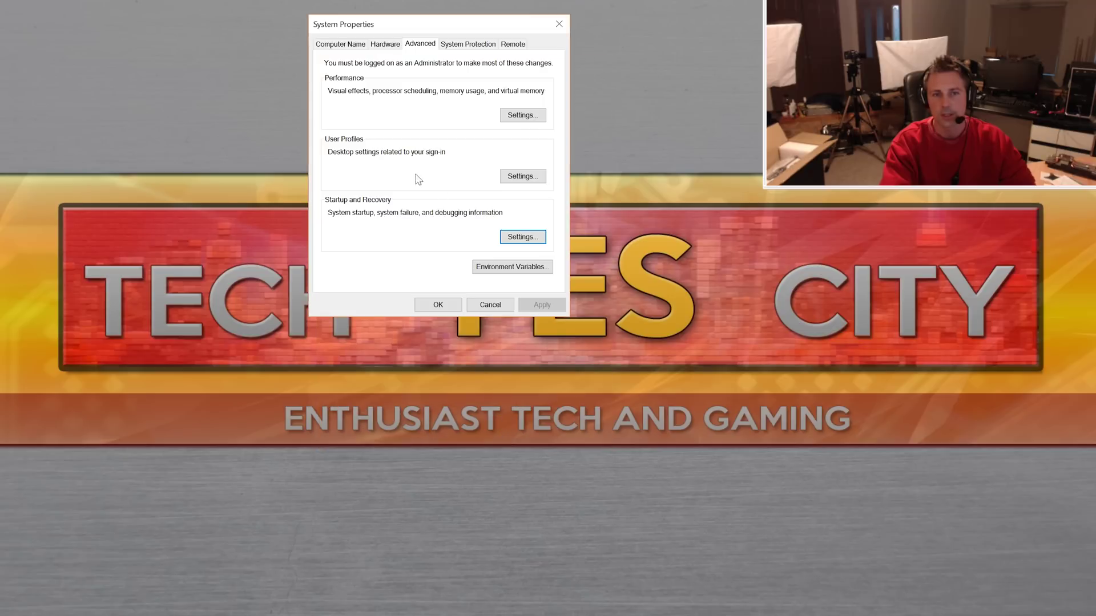
Disable system protection for C: and delete all its restore points
{"action": "left_click", "coordinate": [460, 46]}
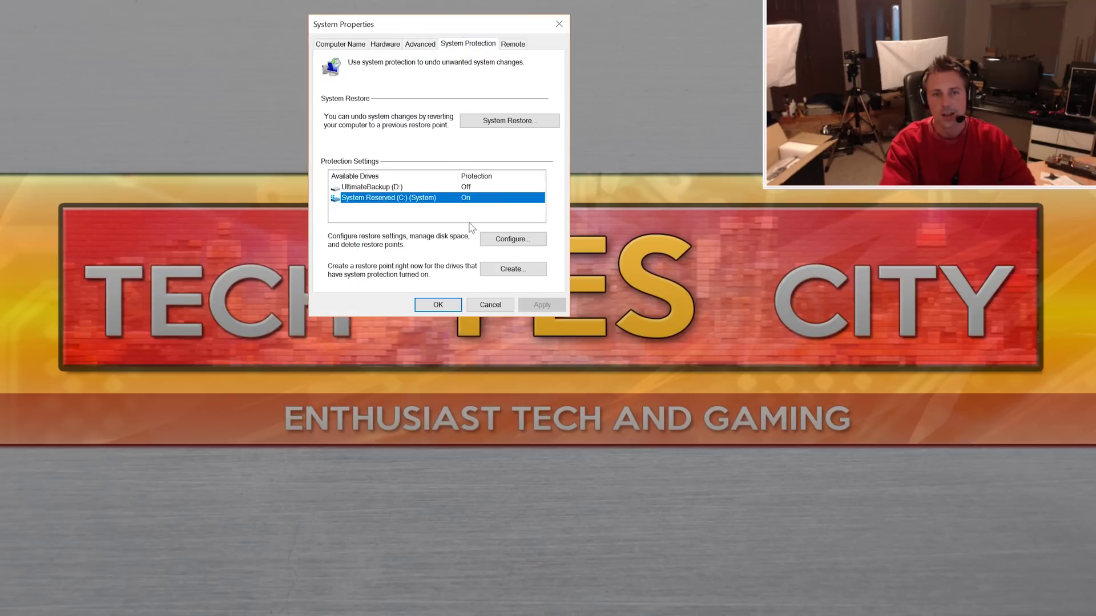
{"action": "left_click", "coordinate": [512, 240]}
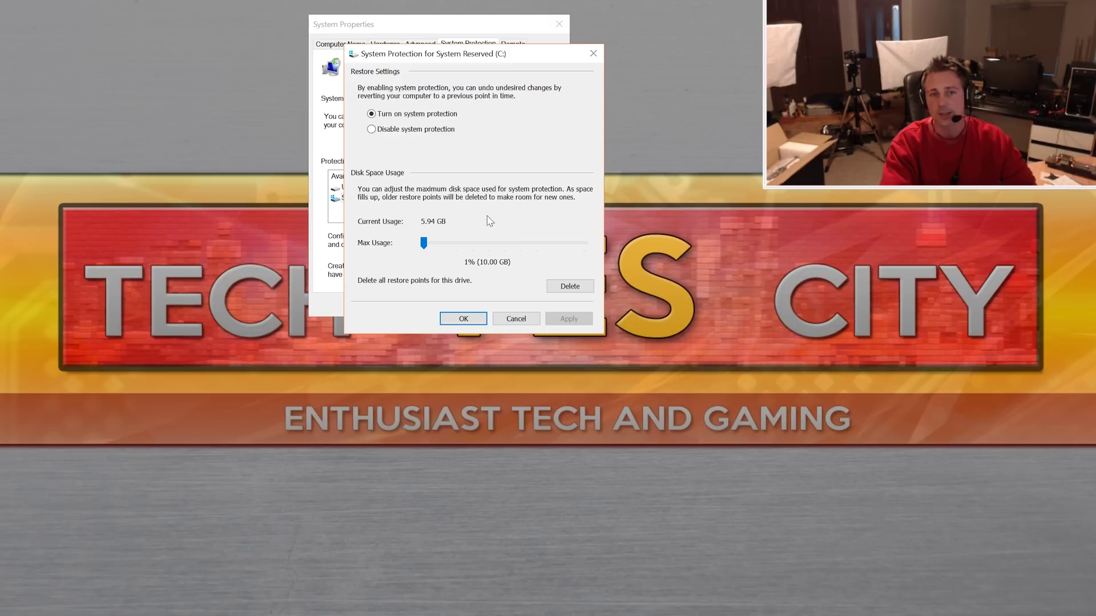
{"action": "left_click", "coordinate": [393, 131]}
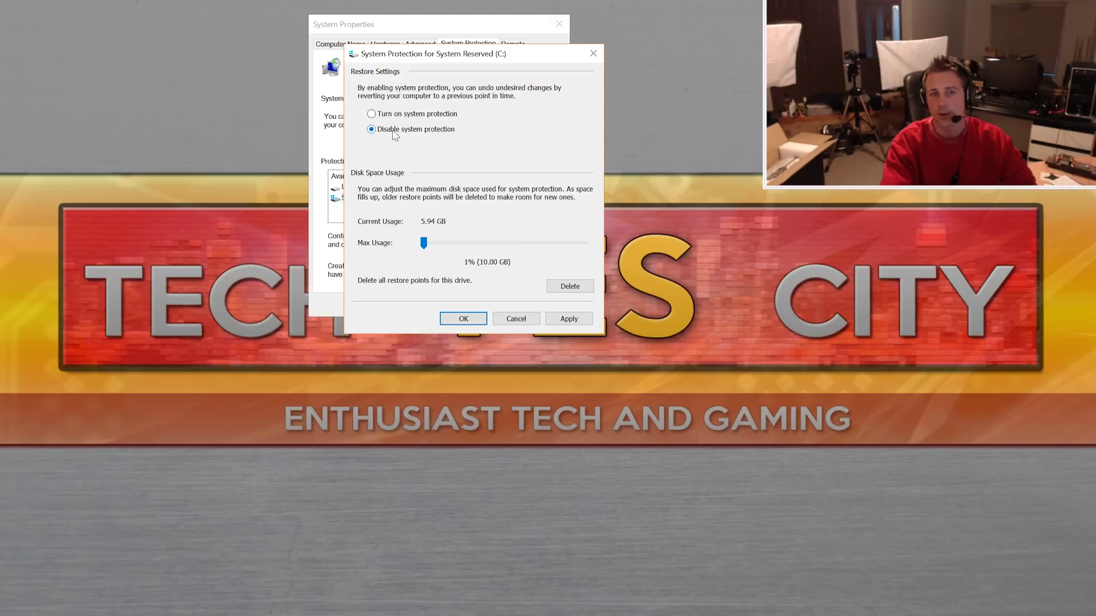
{"action": "left_click", "coordinate": [566, 285]}
{"action": "left_click", "coordinate": [552, 217]}
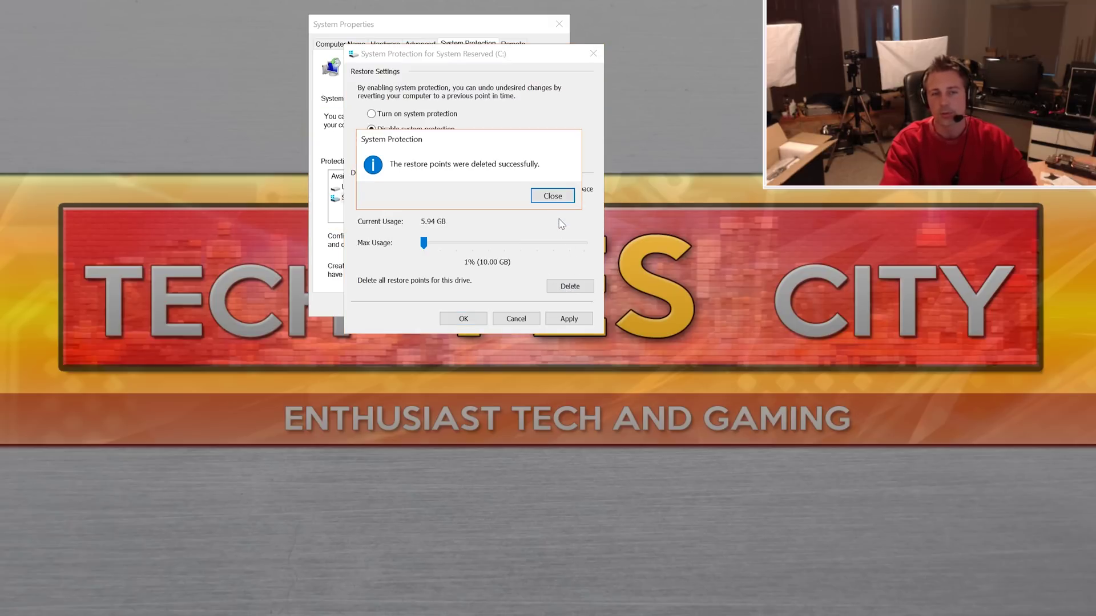
{"action": "left_click", "coordinate": [551, 197]}
{"action": "left_click", "coordinate": [569, 318]}
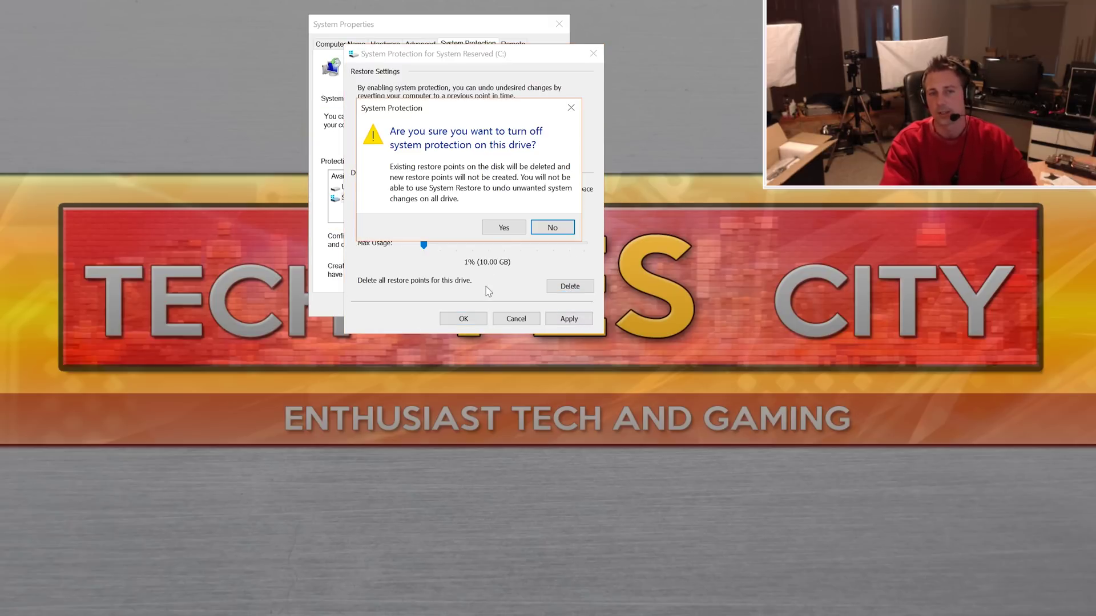
{"action": "left_click", "coordinate": [504, 228]}
{"action": "left_click", "coordinate": [463, 318]}
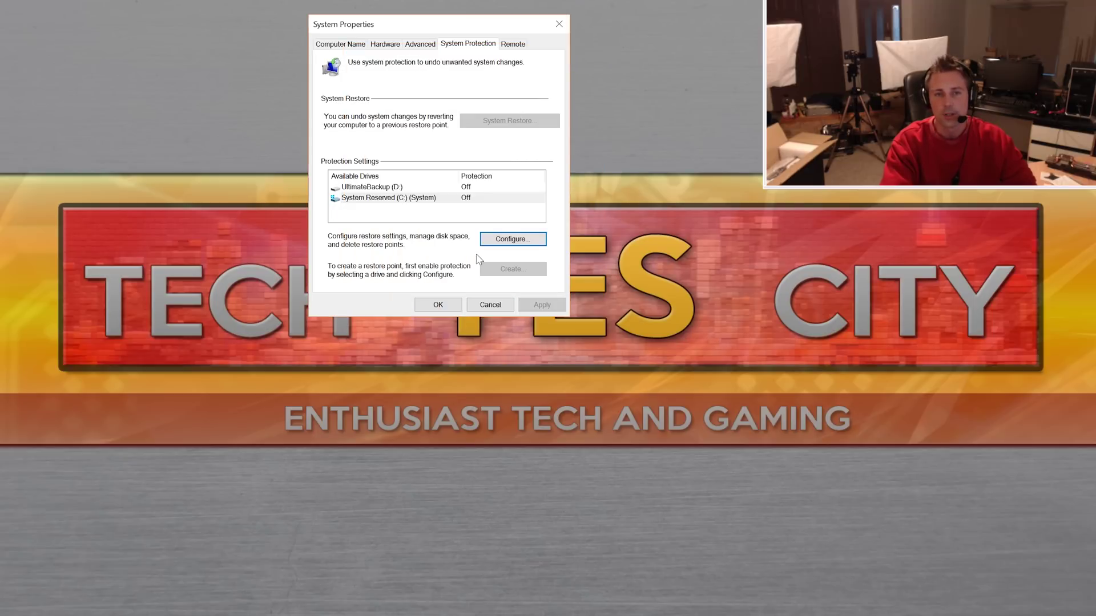
{"action": "left_click", "coordinate": [512, 44]}
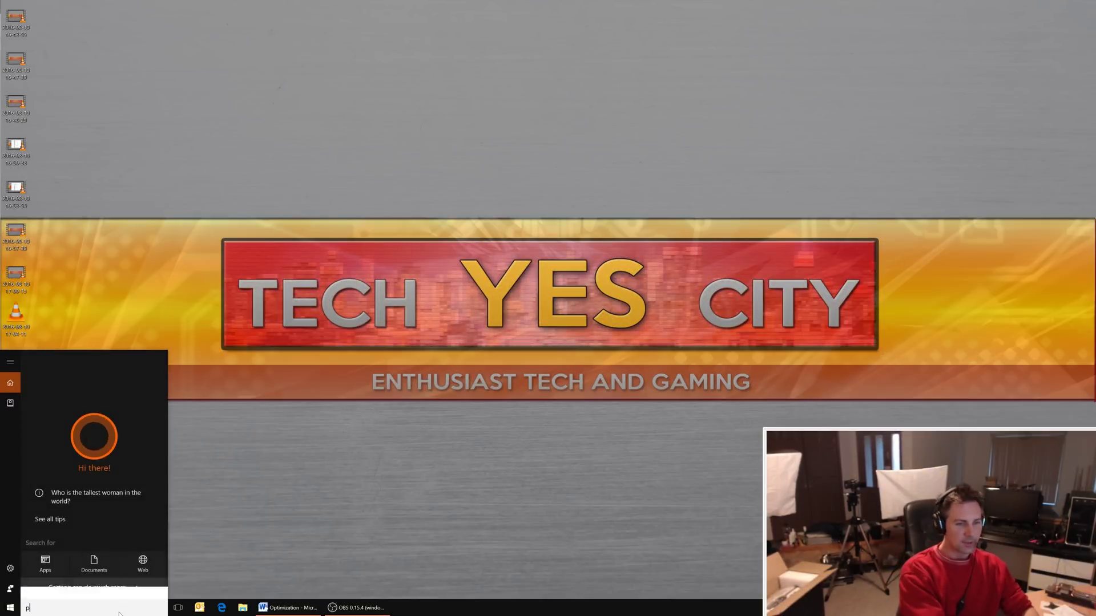
Open Privacy settings, check location, camera and microphone, and turn off app access to notifications
{"action": "type", "text": "privacy"}
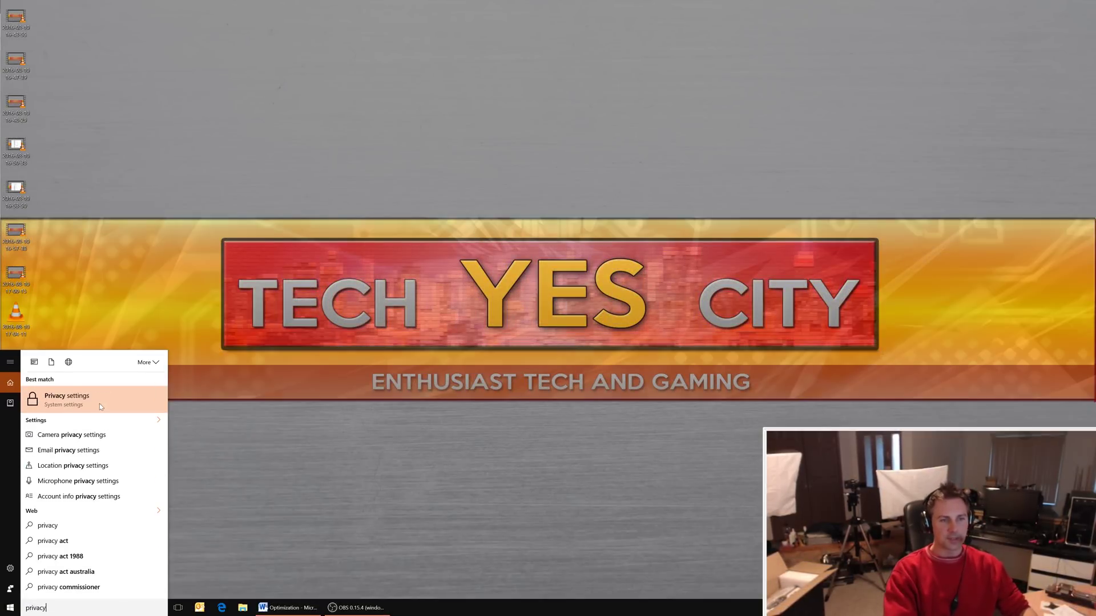
{"action": "left_click", "coordinate": [99, 402]}
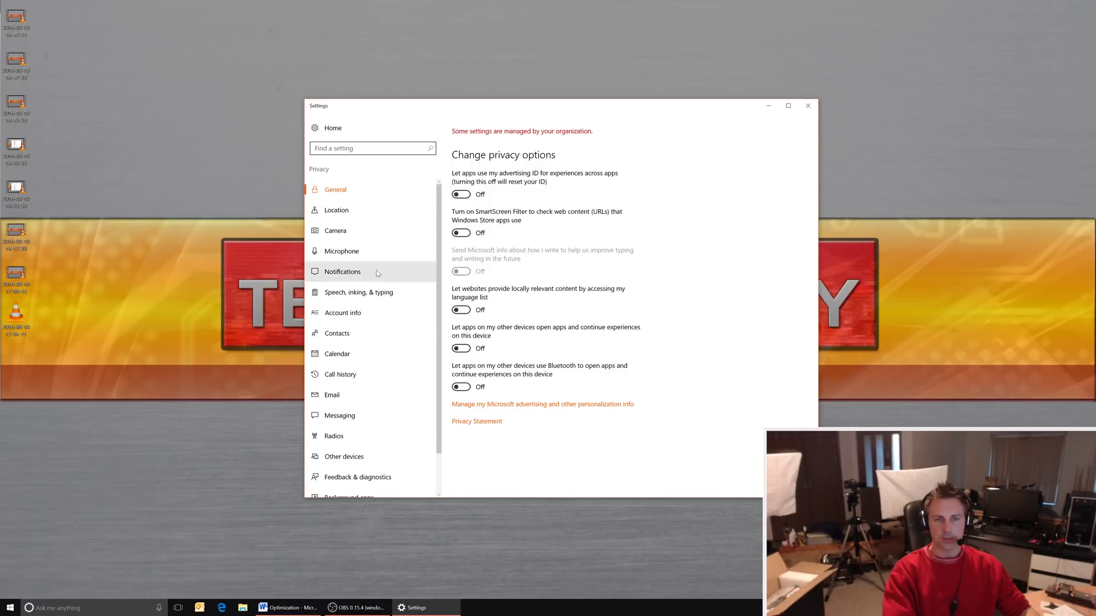
{"action": "left_click", "coordinate": [336, 210]}
{"action": "scroll", "coordinate": [533, 340], "scroll_direction": "down", "scroll_amount": 5}
{"action": "scroll", "coordinate": [533, 340], "scroll_direction": "down", "scroll_amount": 2}
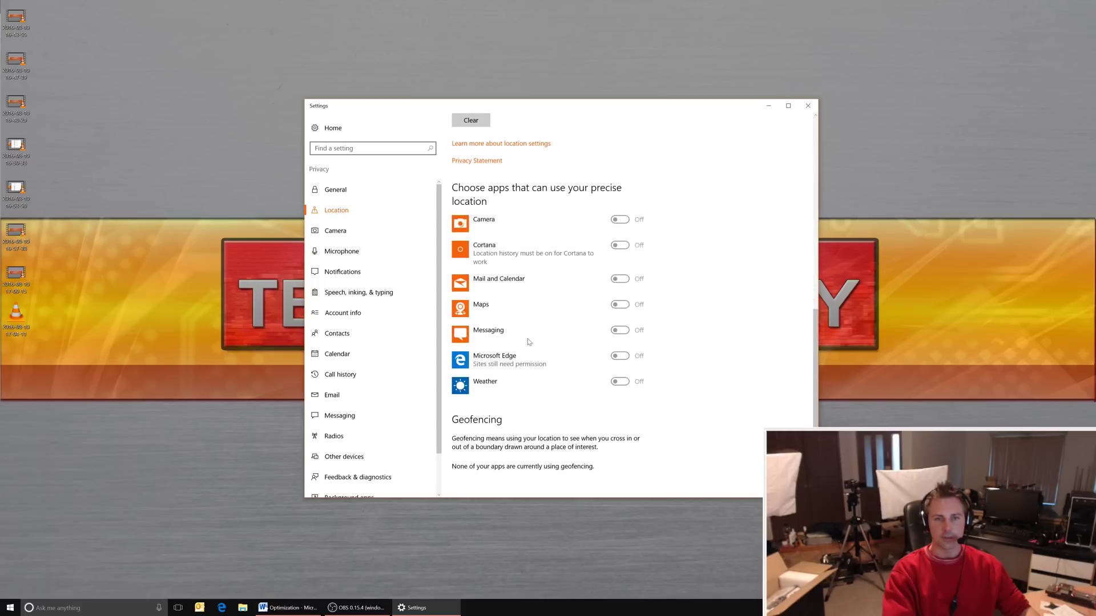
{"action": "scroll", "coordinate": [514, 320], "scroll_direction": "up", "scroll_amount": 8}
{"action": "scroll", "coordinate": [478, 235], "scroll_direction": "down", "scroll_amount": 5}
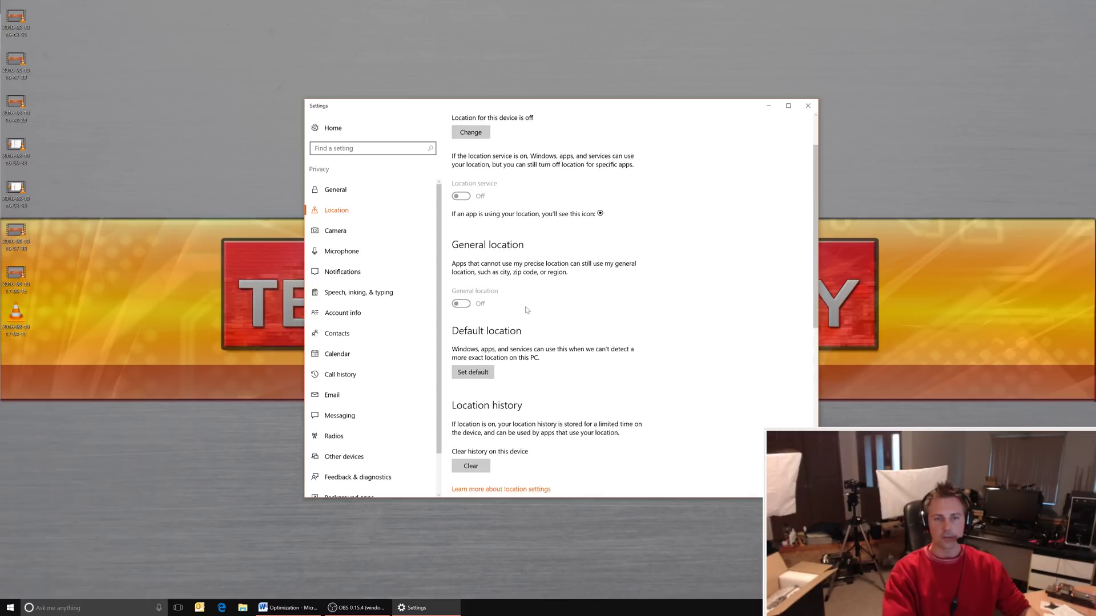
{"action": "left_click", "coordinate": [338, 228]}
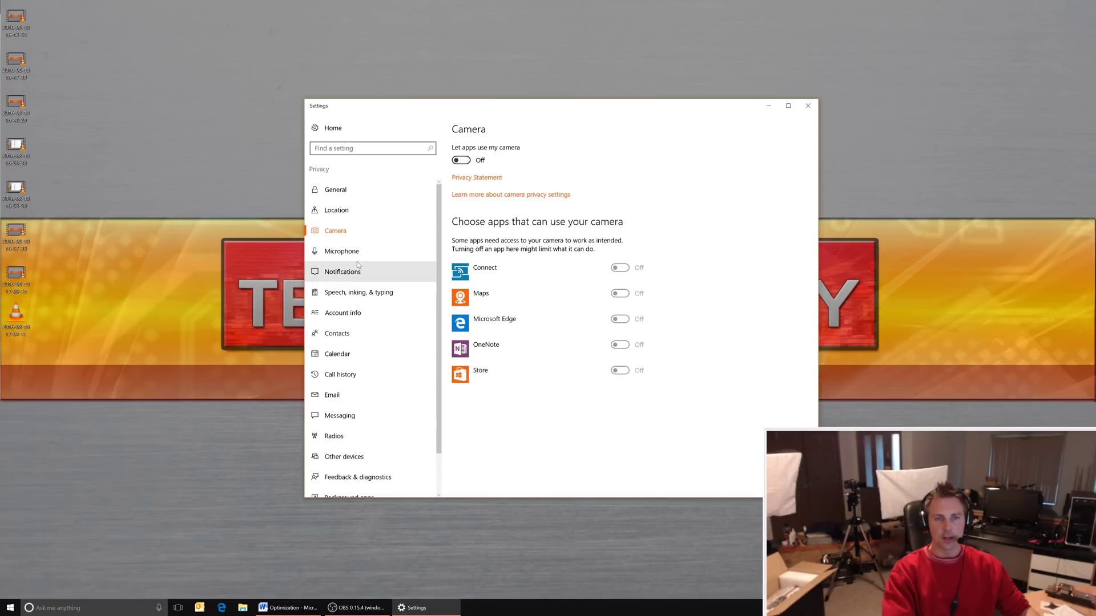
{"action": "left_click", "coordinate": [357, 254]}
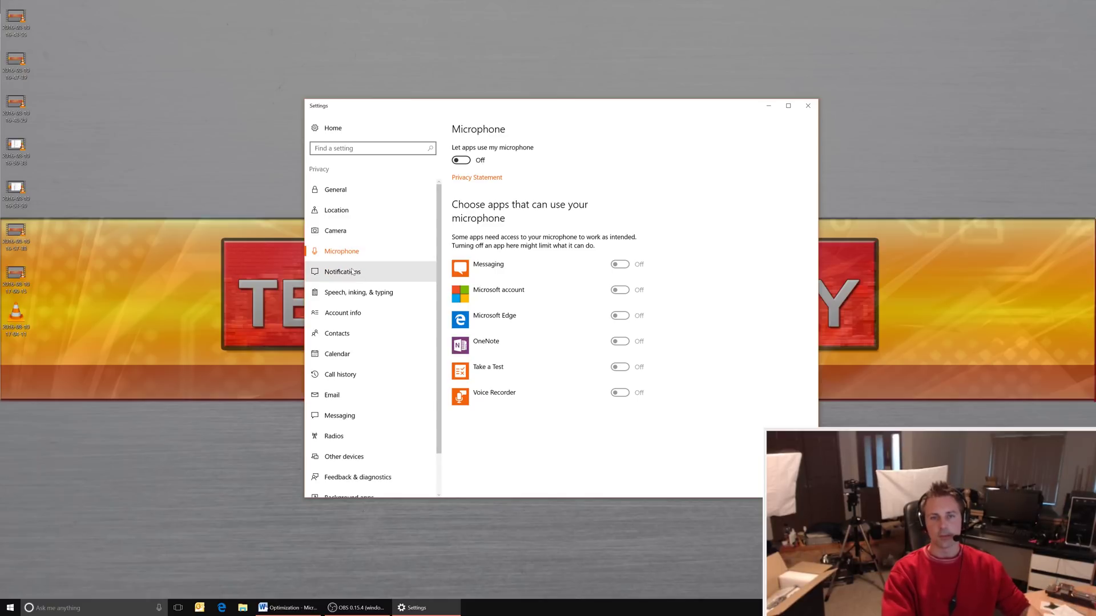
{"action": "left_click", "coordinate": [352, 272]}
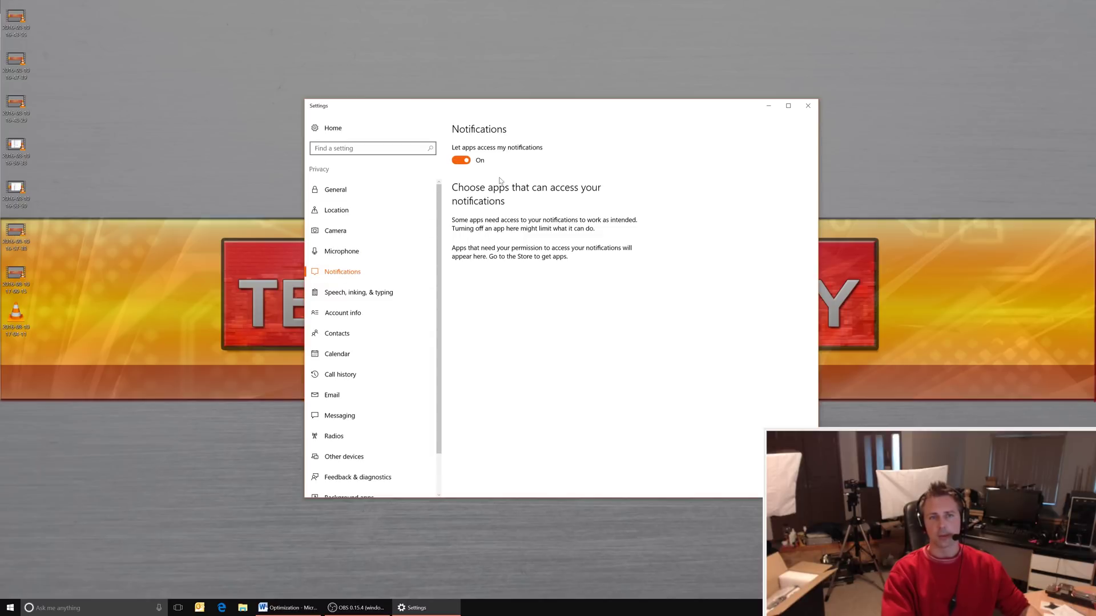
{"action": "left_click", "coordinate": [460, 161]}
Turn off app access to contacts and review account info, calendar, call history, email, radios, messaging, other devices
{"action": "left_click", "coordinate": [351, 300]}
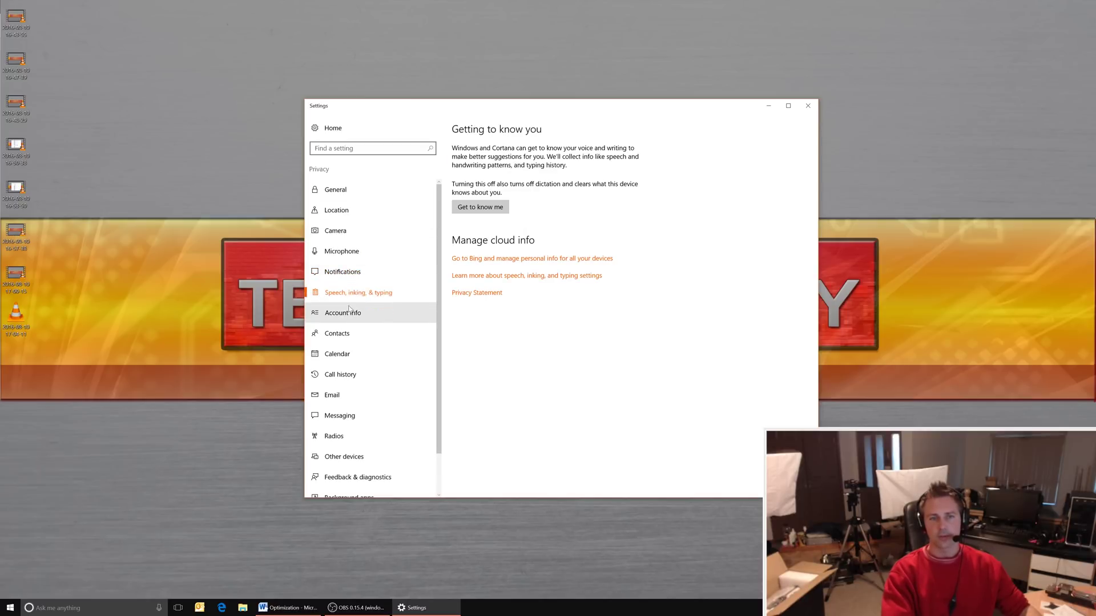
{"action": "left_click", "coordinate": [344, 316]}
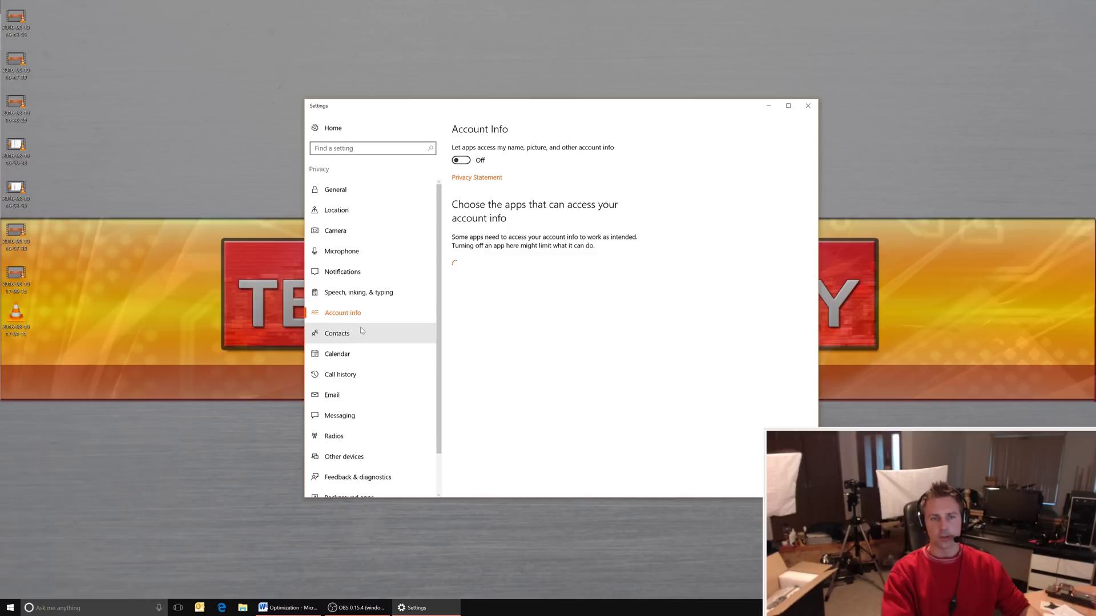
{"action": "left_click", "coordinate": [345, 335]}
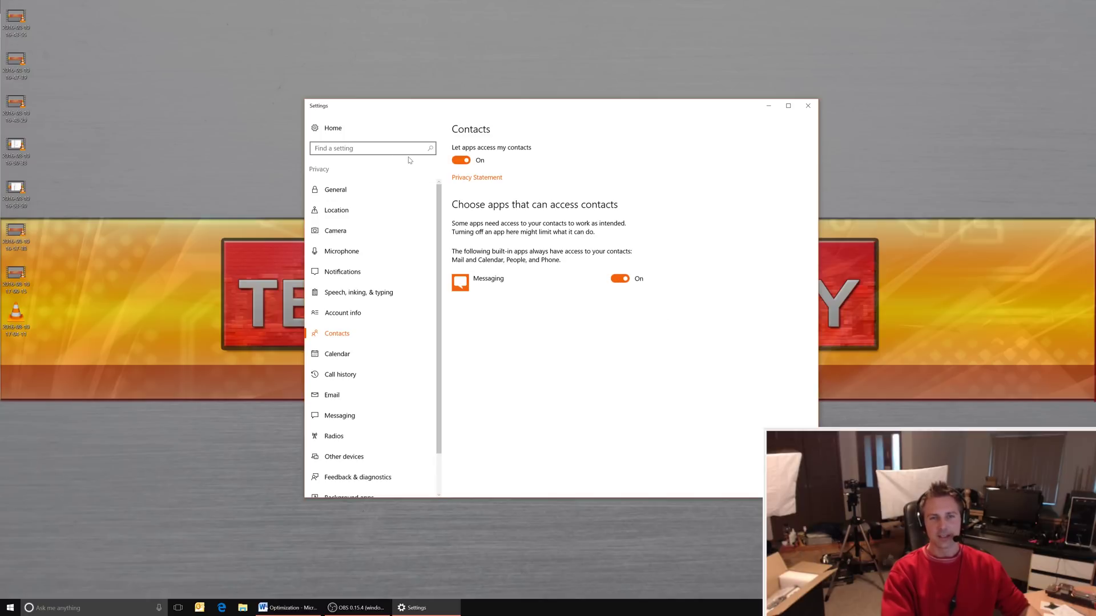
{"action": "left_click", "coordinate": [459, 160]}
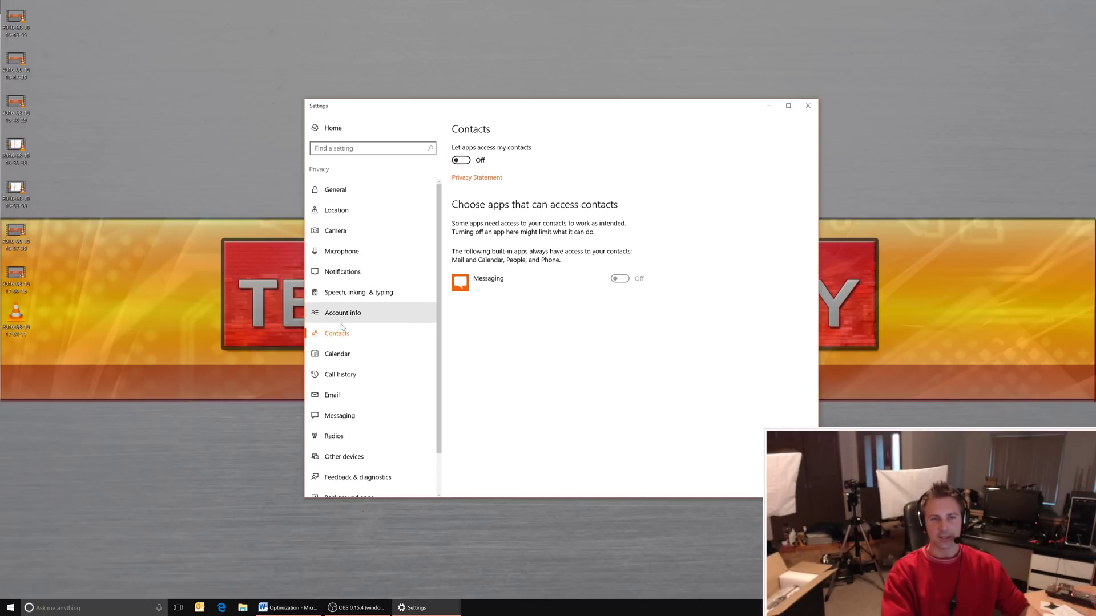
{"action": "left_click", "coordinate": [342, 354]}
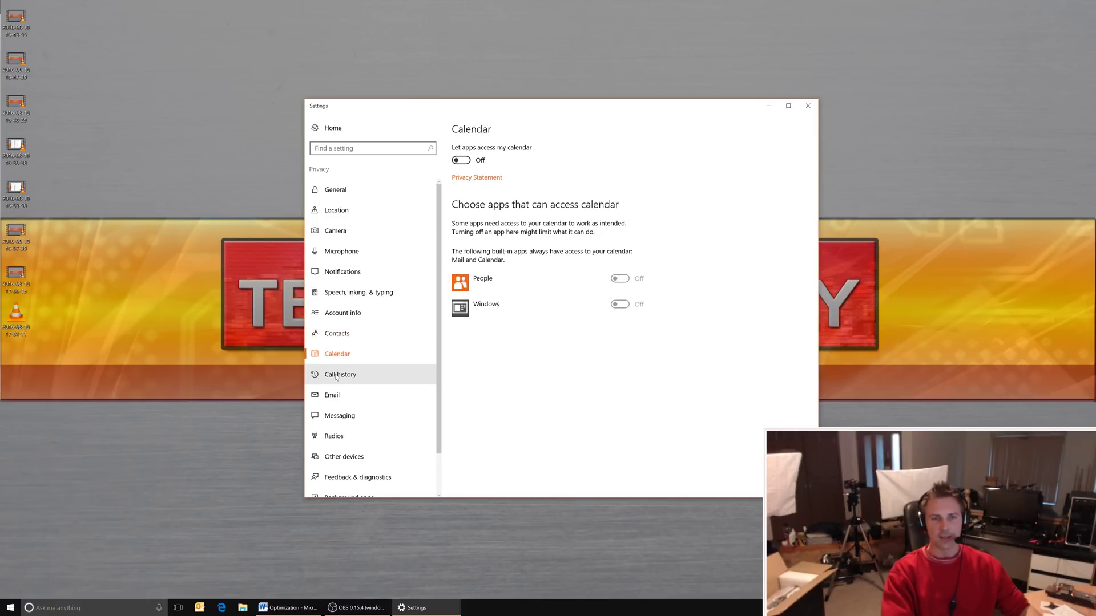
{"action": "left_click", "coordinate": [337, 379]}
{"action": "left_click", "coordinate": [337, 395]}
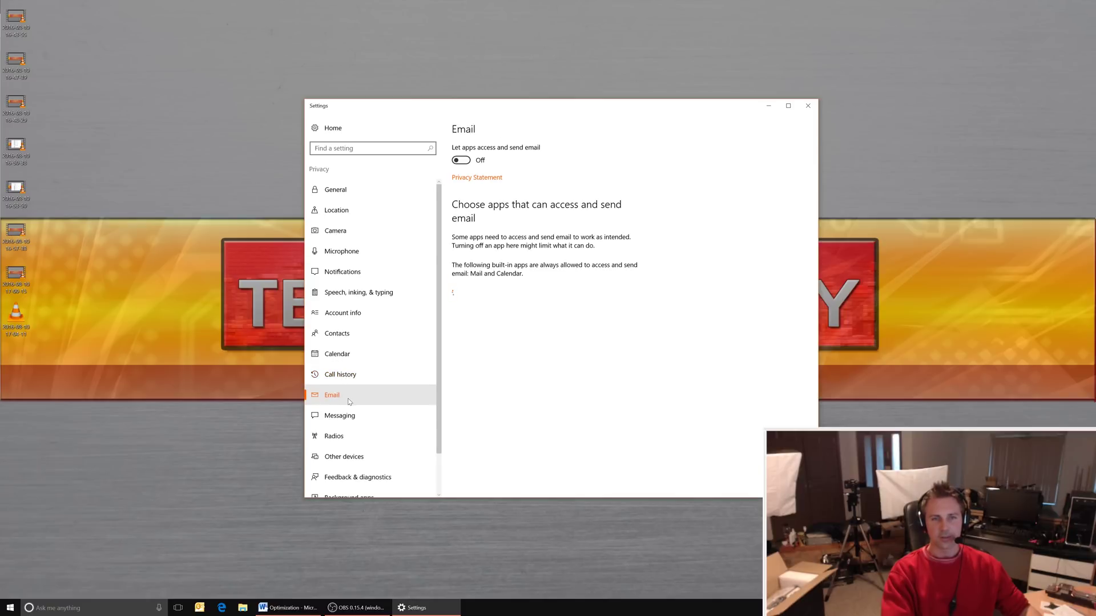
{"action": "scroll", "coordinate": [334, 402], "scroll_direction": "down", "scroll_amount": 2}
{"action": "left_click", "coordinate": [334, 391]}
{"action": "left_click", "coordinate": [338, 369]}
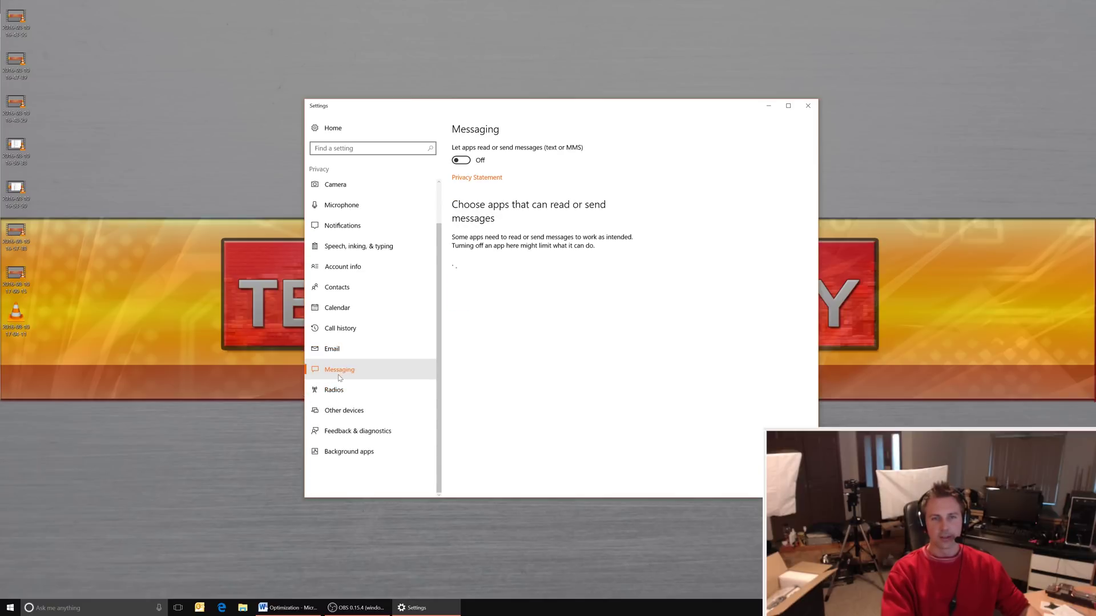
{"action": "left_click", "coordinate": [337, 411]}
Set feedback frequency to Never and diagnostic data to Basic
{"action": "left_click", "coordinate": [338, 431]}
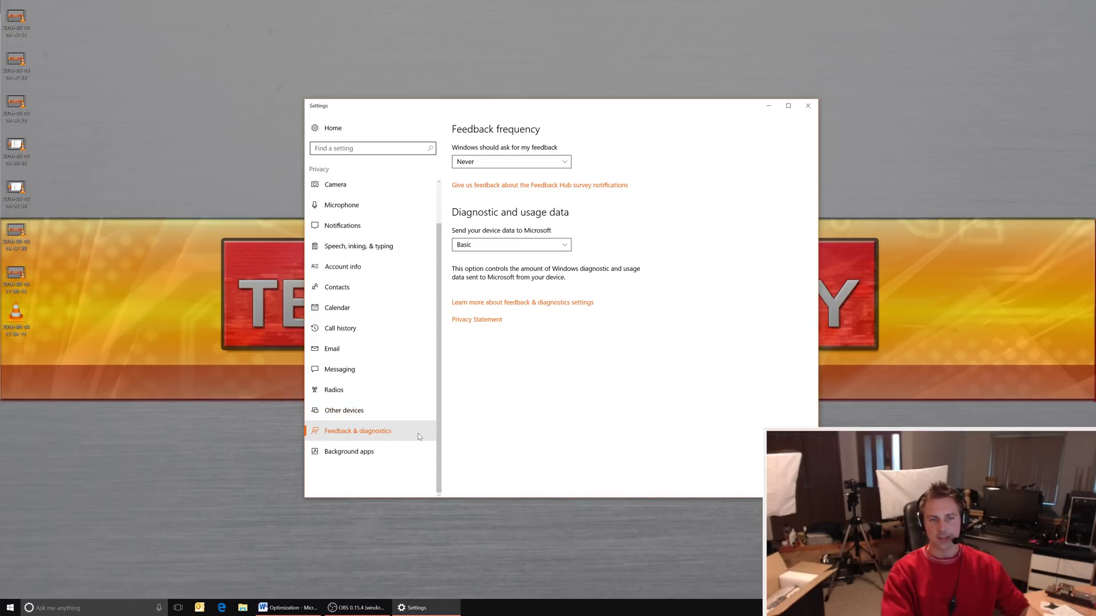
{"action": "left_click", "coordinate": [496, 162]}
{"action": "left_click", "coordinate": [479, 190]}
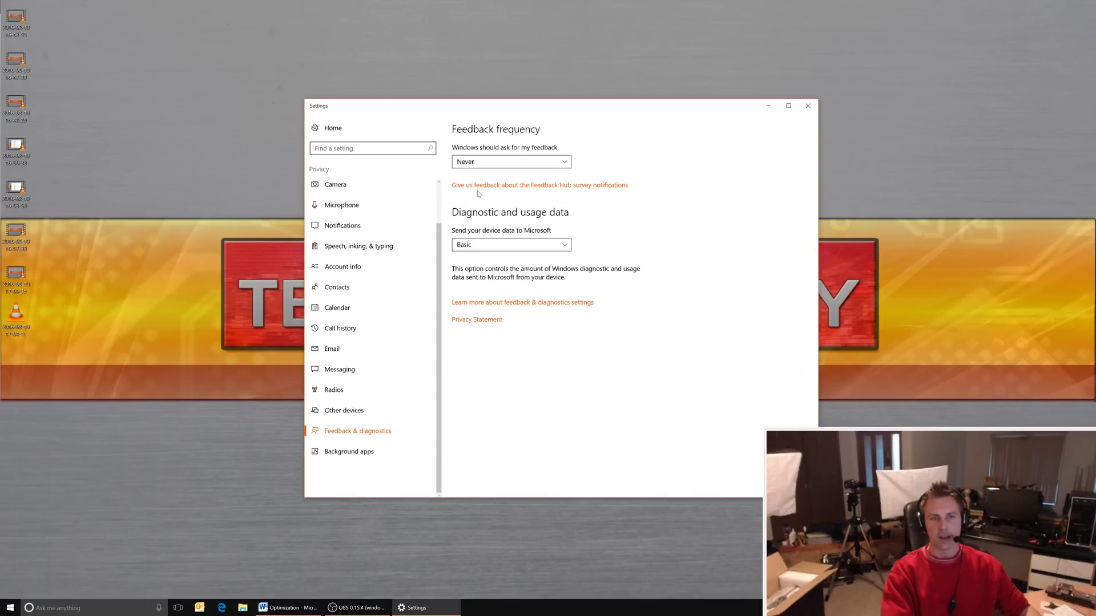
{"action": "left_click", "coordinate": [485, 245]}
{"action": "left_click", "coordinate": [620, 245]}
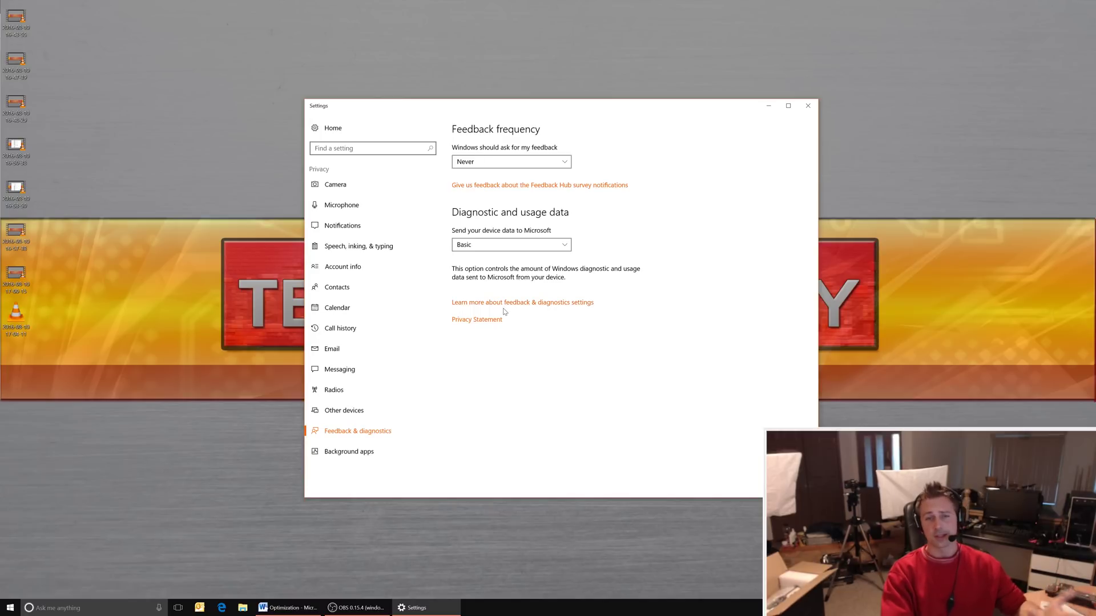
{"action": "left_click", "coordinate": [346, 452]}
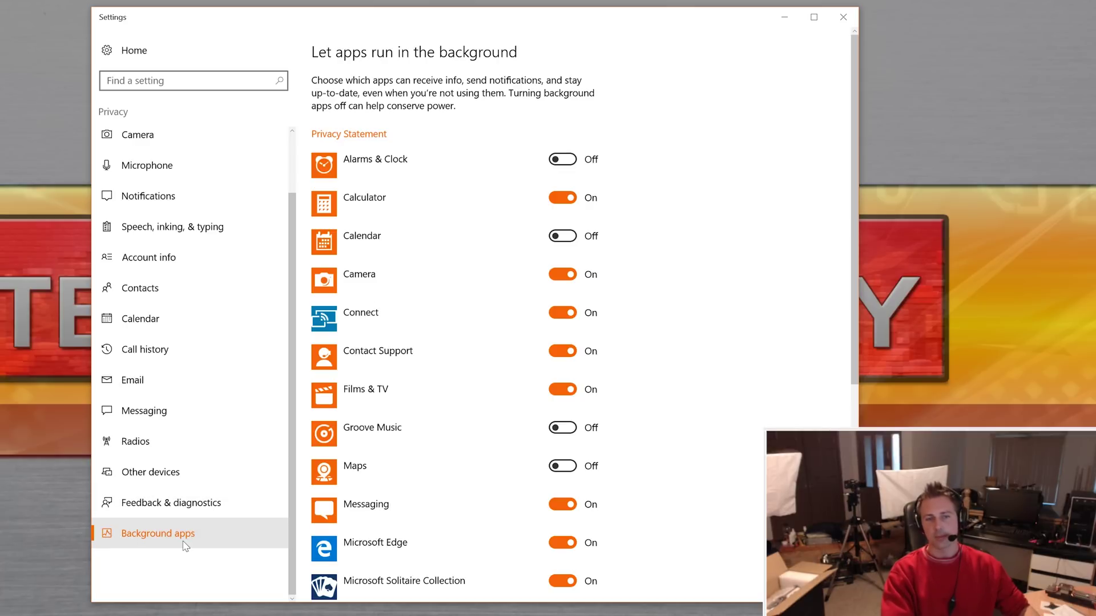
Turn off background running for Calculator, Connect, Settings, Sticky Notes and Voice Recorder, keeping Edge, then close Settings
{"action": "left_click", "coordinate": [556, 198]}
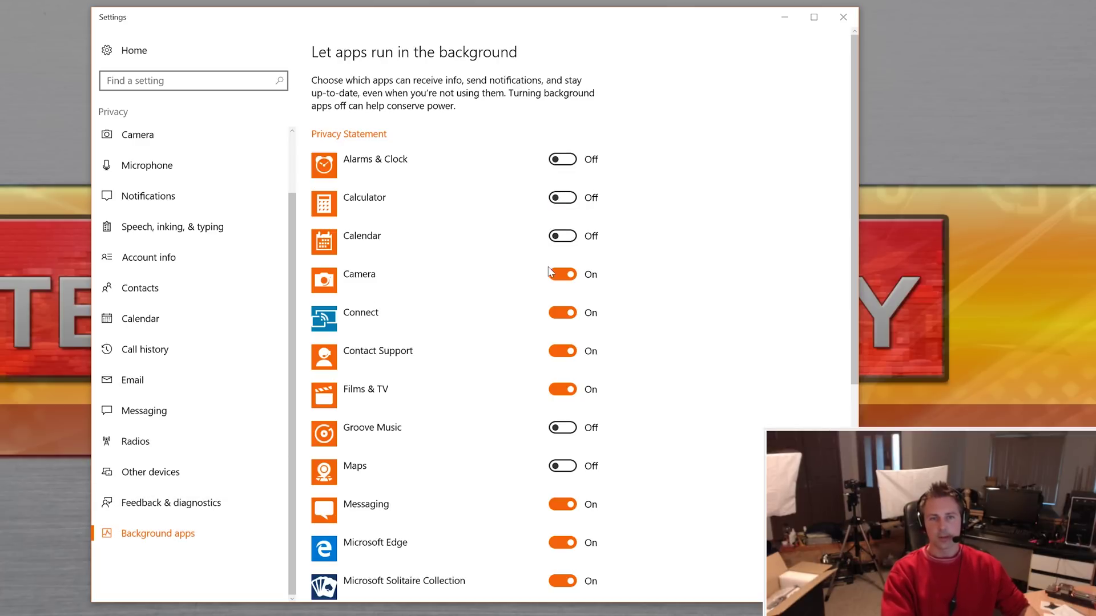
{"action": "left_click", "coordinate": [564, 314]}
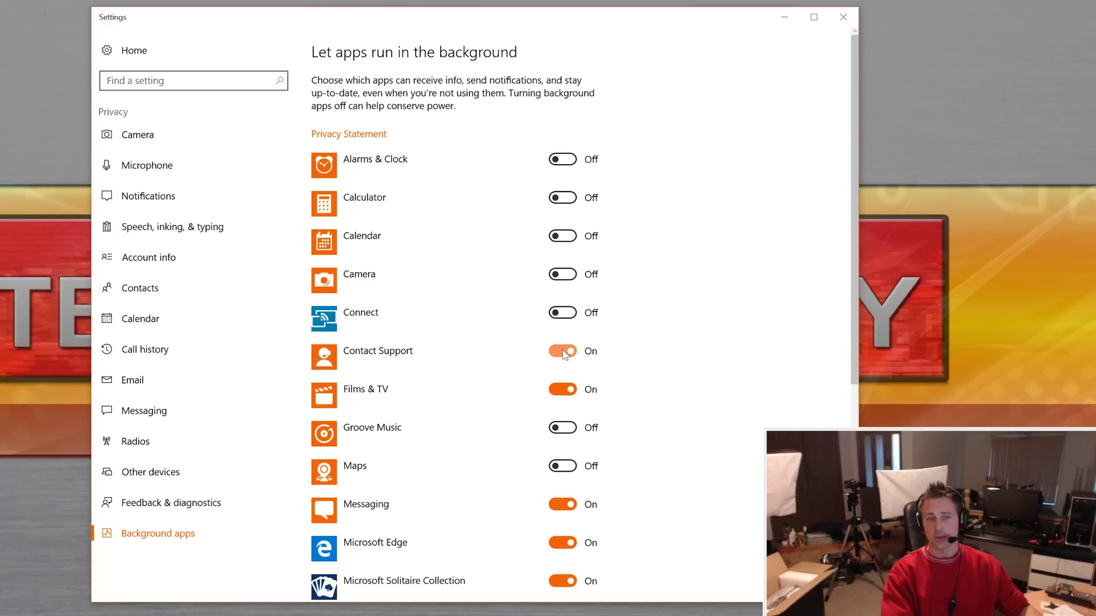
{"action": "scroll", "coordinate": [563, 410], "scroll_direction": "down", "scroll_amount": 3}
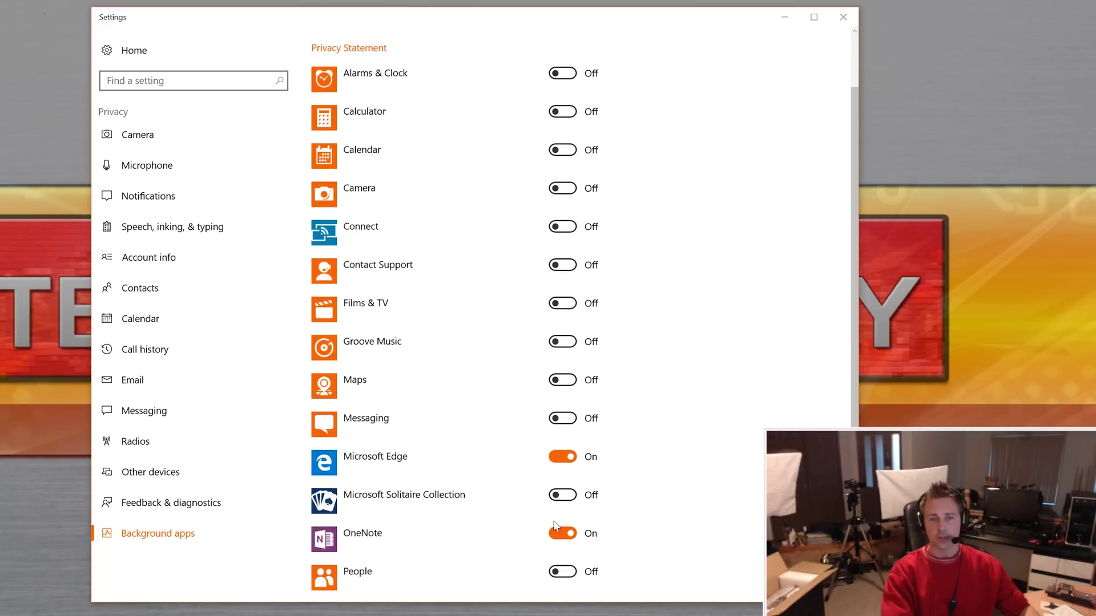
{"action": "scroll", "coordinate": [539, 474], "scroll_direction": "down", "scroll_amount": 3}
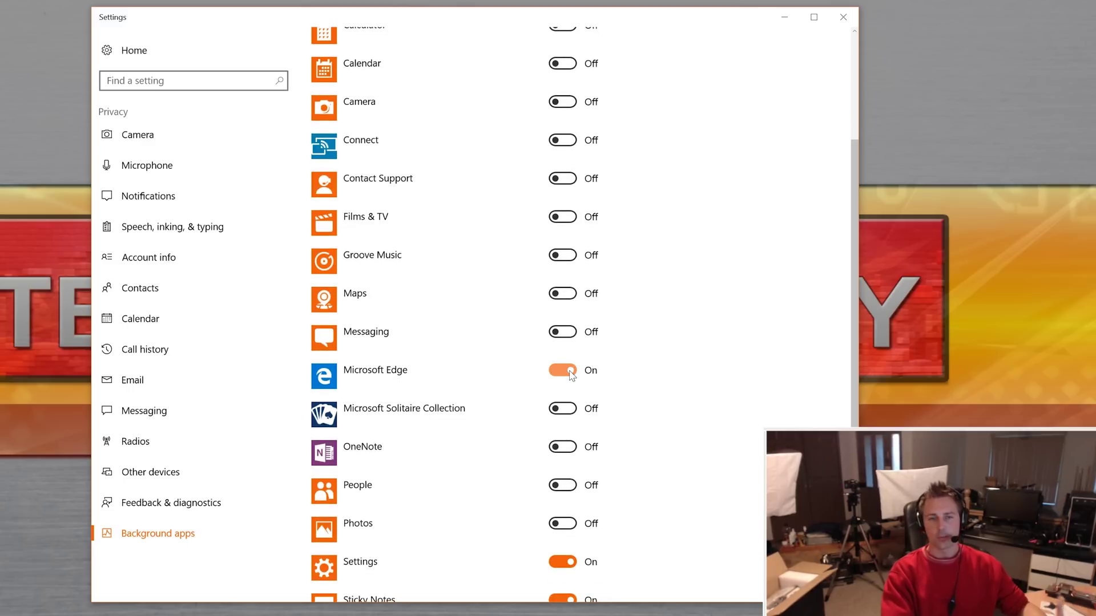
{"action": "scroll", "coordinate": [577, 372], "scroll_direction": "down", "scroll_amount": 3}
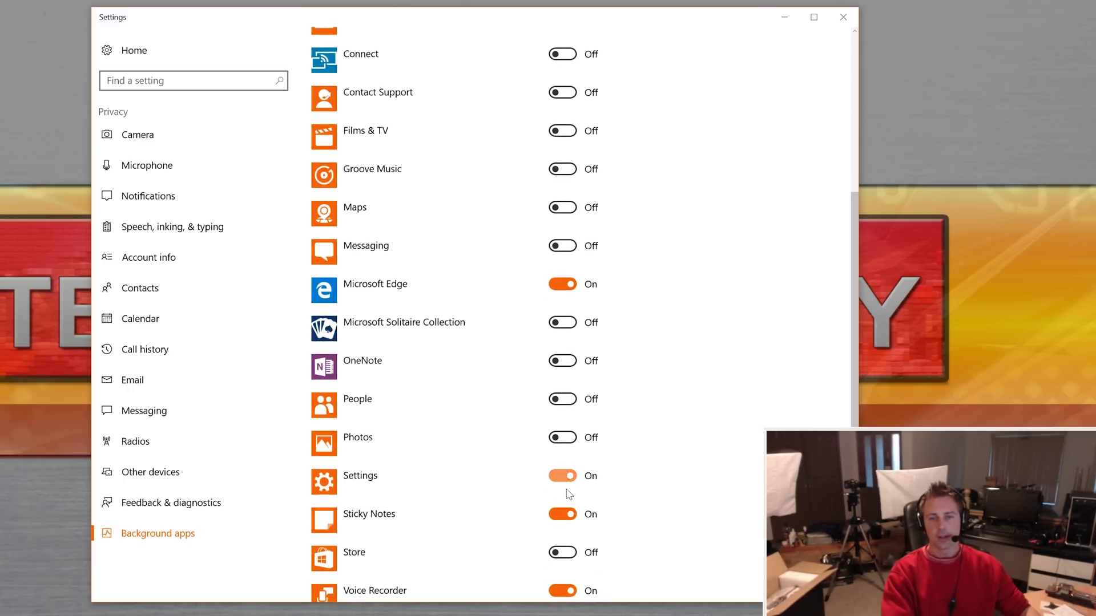
{"action": "left_click", "coordinate": [562, 514]}
{"action": "left_click", "coordinate": [560, 476]}
{"action": "scroll", "coordinate": [559, 479], "scroll_direction": "down", "scroll_amount": 3}
{"action": "left_click", "coordinate": [559, 541]}
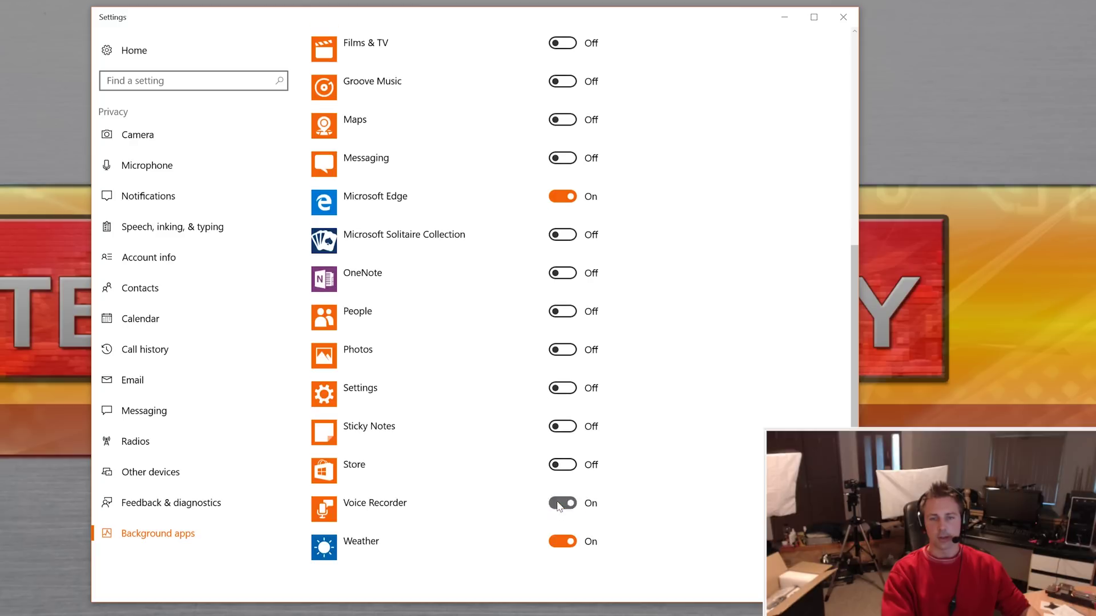
{"action": "scroll", "coordinate": [514, 359], "scroll_direction": "up", "scroll_amount": 9}
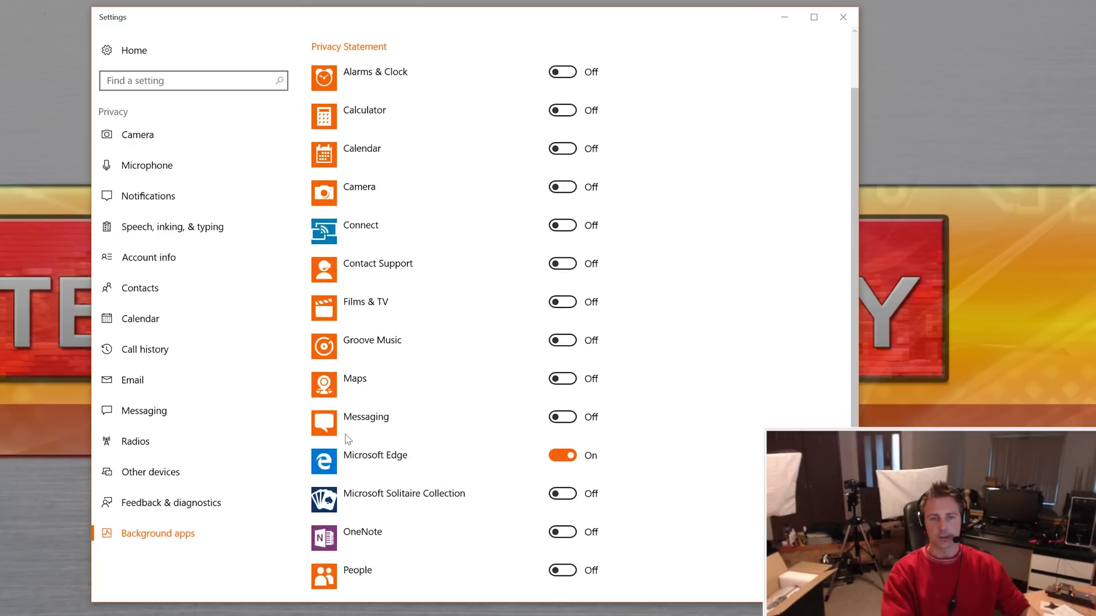
{"action": "scroll", "coordinate": [298, 260], "scroll_direction": "up", "scroll_amount": 3}
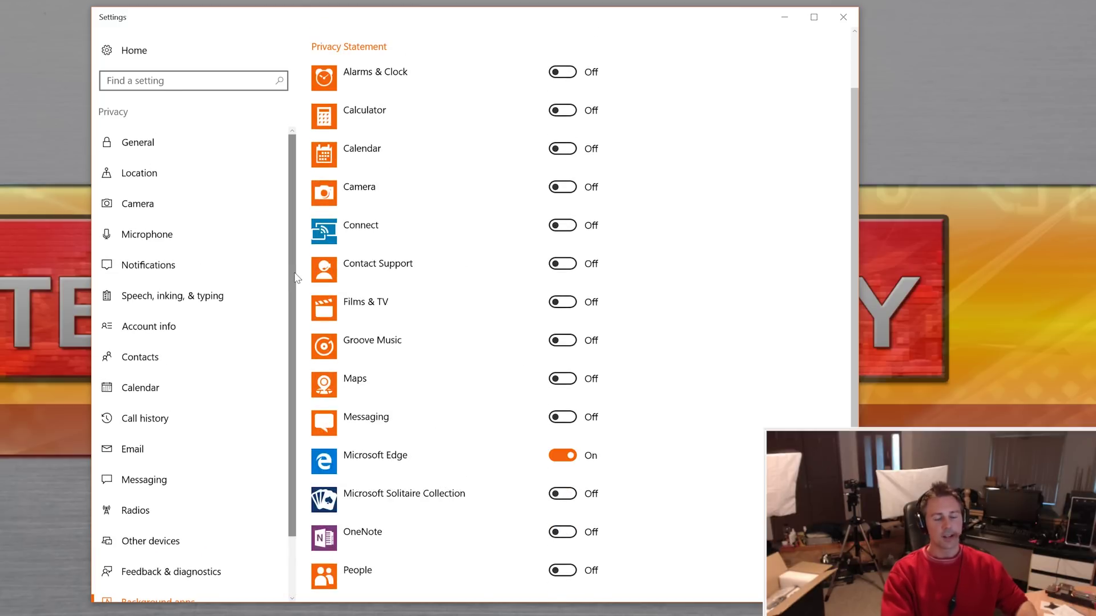
{"action": "left_click", "coordinate": [842, 18]}
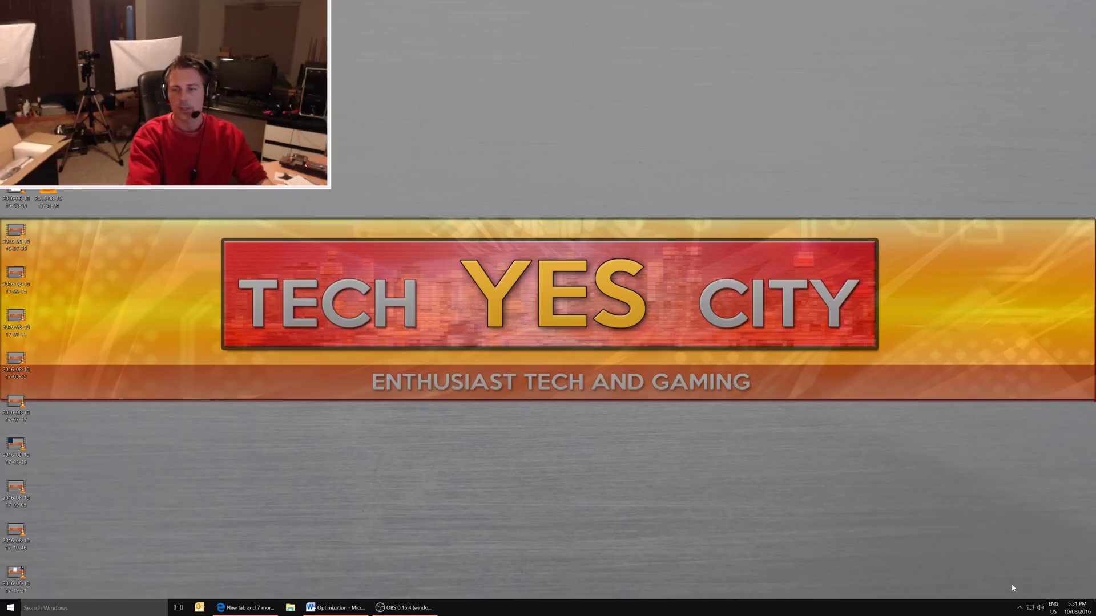
Launch the System Configuration utility (msconfig)
{"action": "right_click", "coordinate": [1012, 607]}
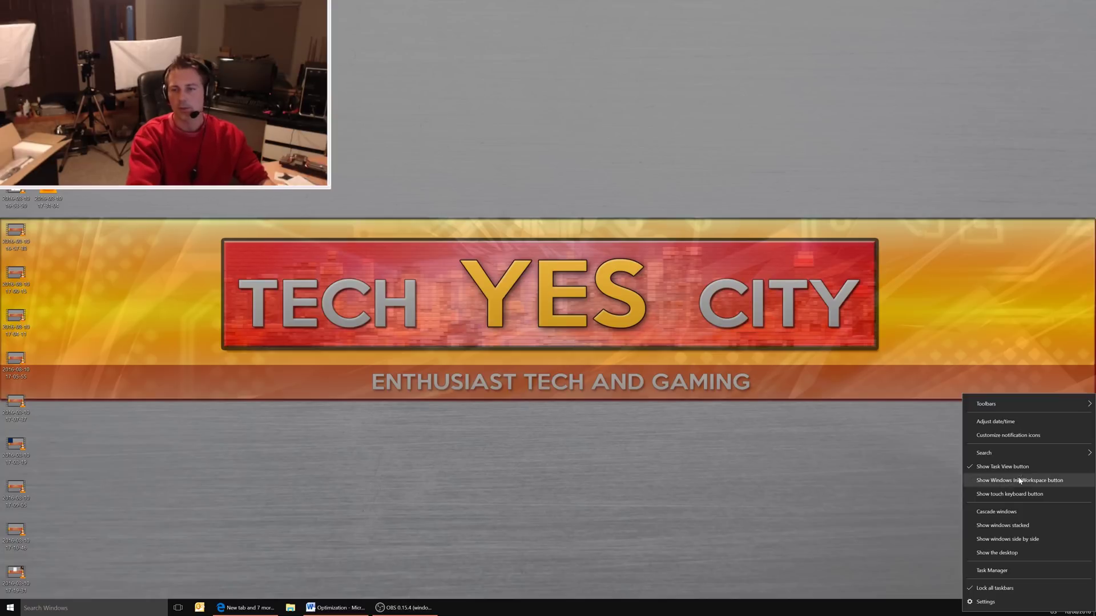
{"action": "left_click", "coordinate": [994, 424]}
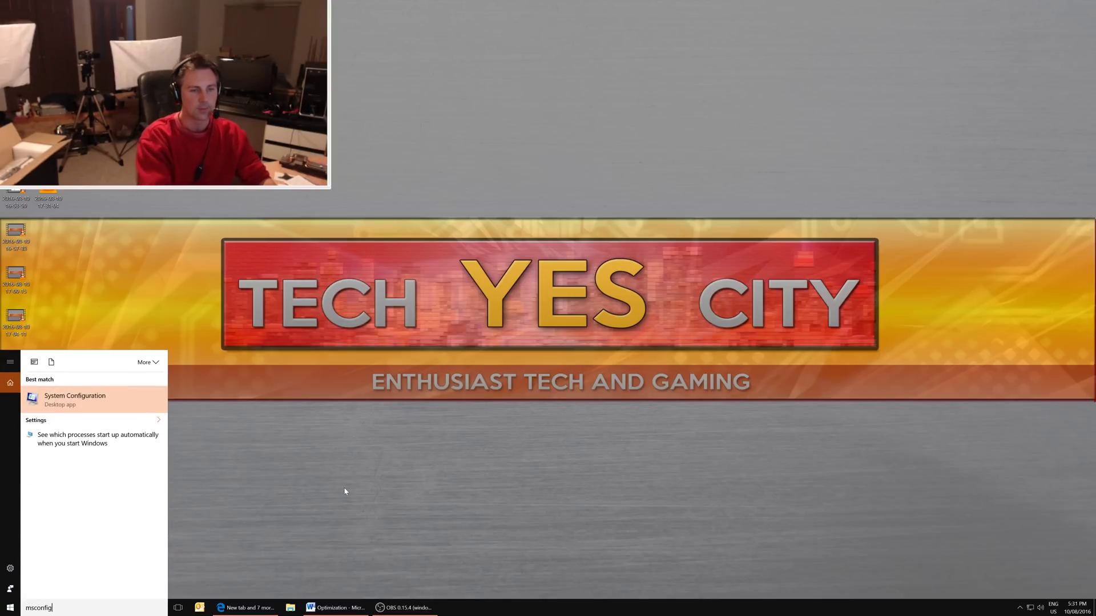
{"action": "left_click", "coordinate": [87, 403]}
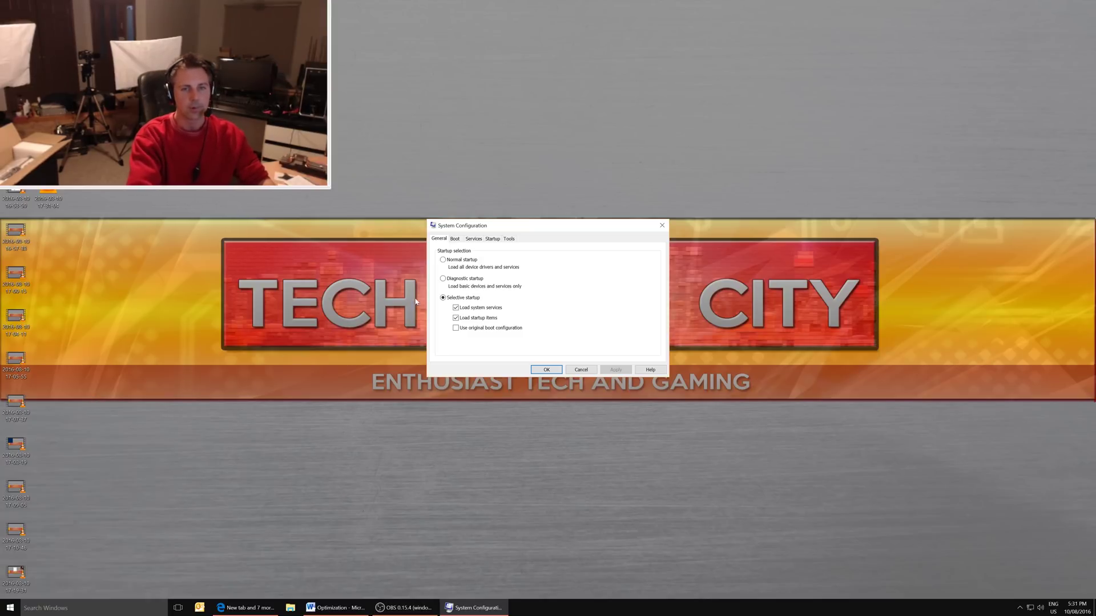
Go through System Configuration's Boot, Services and Startup tabs
{"action": "left_click", "coordinate": [457, 239]}
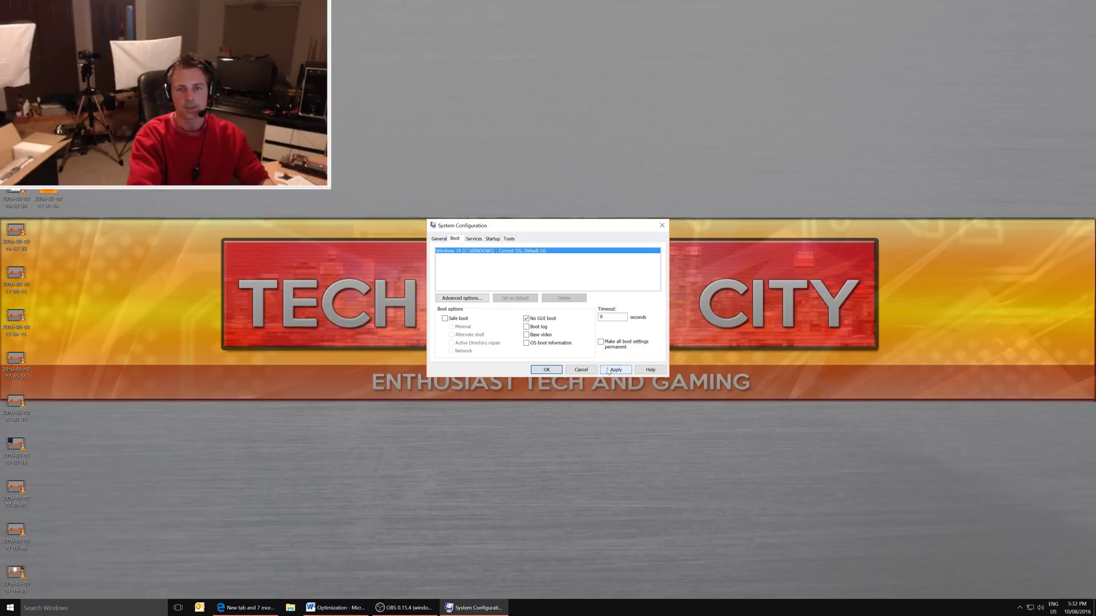
{"action": "left_click", "coordinate": [472, 239]}
{"action": "left_click", "coordinate": [499, 239]}
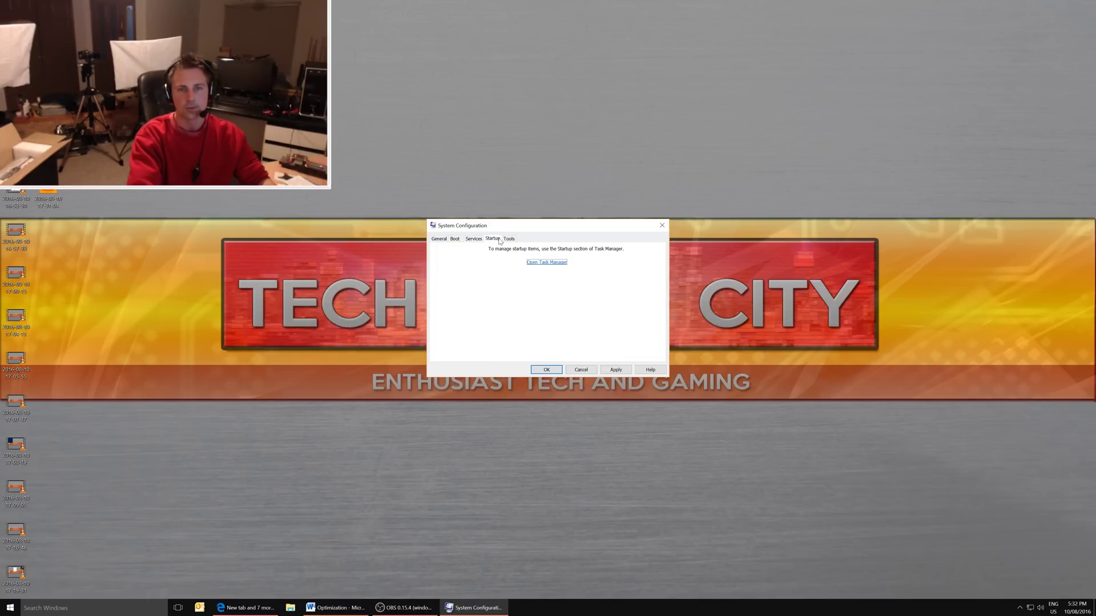
Review the Realtek HD Audio Manager and Windows Defender entries in Task Manager's Startup list without changes
{"action": "left_click", "coordinate": [537, 264]}
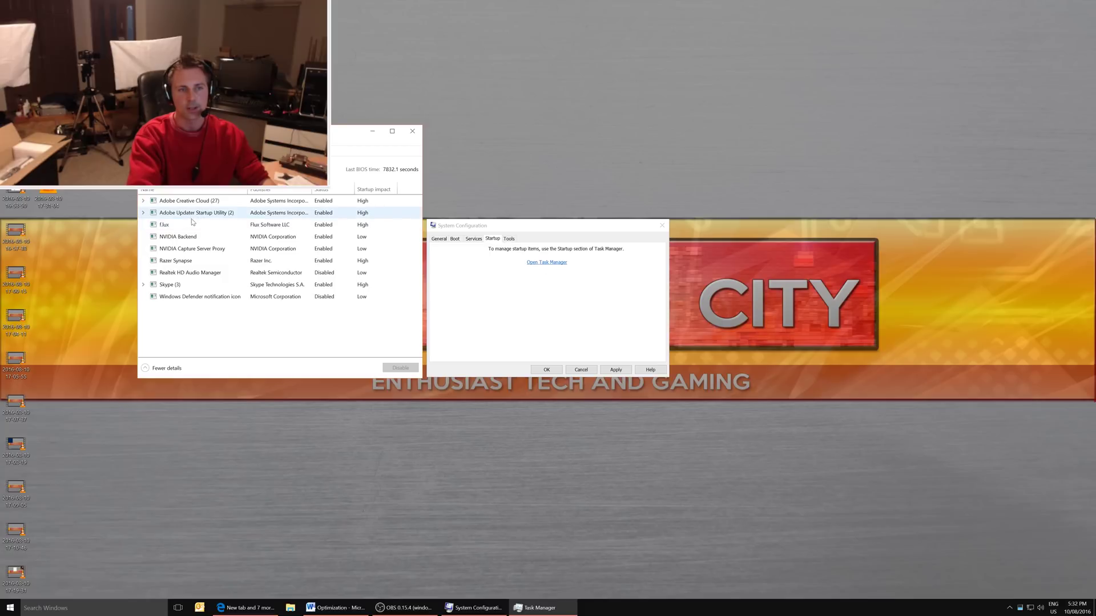
{"action": "left_click", "coordinate": [183, 276]}
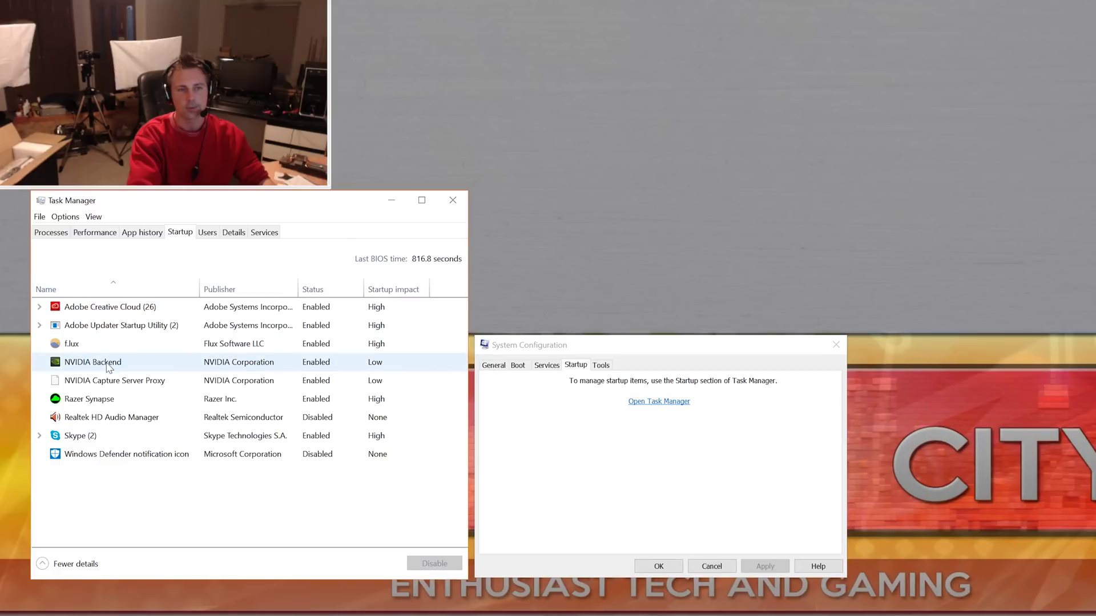
{"action": "right_click", "coordinate": [111, 418]}
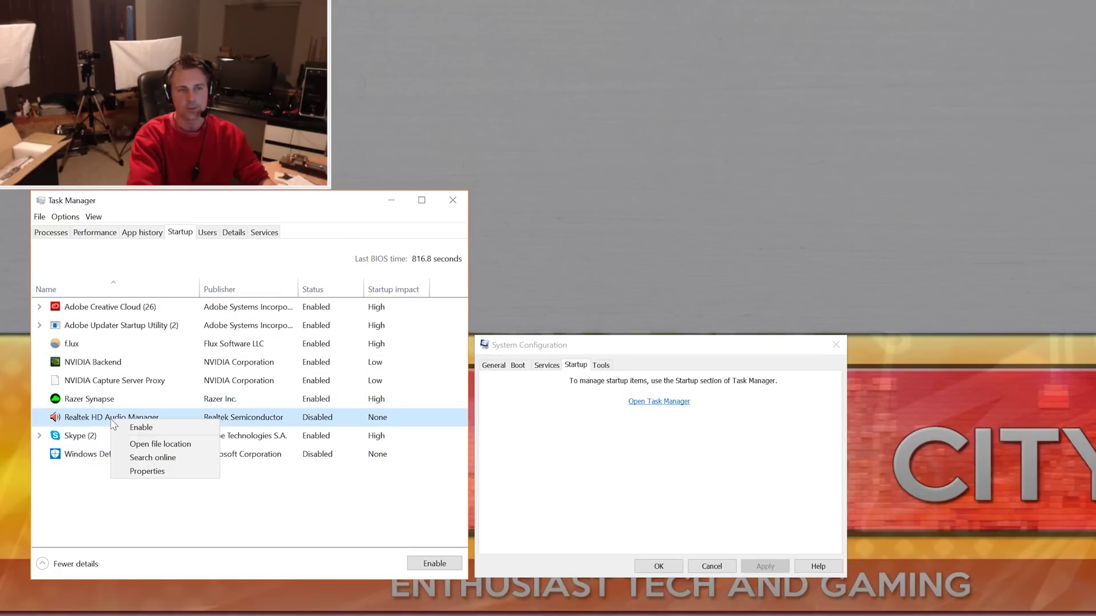
{"action": "left_click", "coordinate": [89, 457]}
{"action": "right_click", "coordinate": [90, 458]}
{"action": "left_click", "coordinate": [85, 476]}
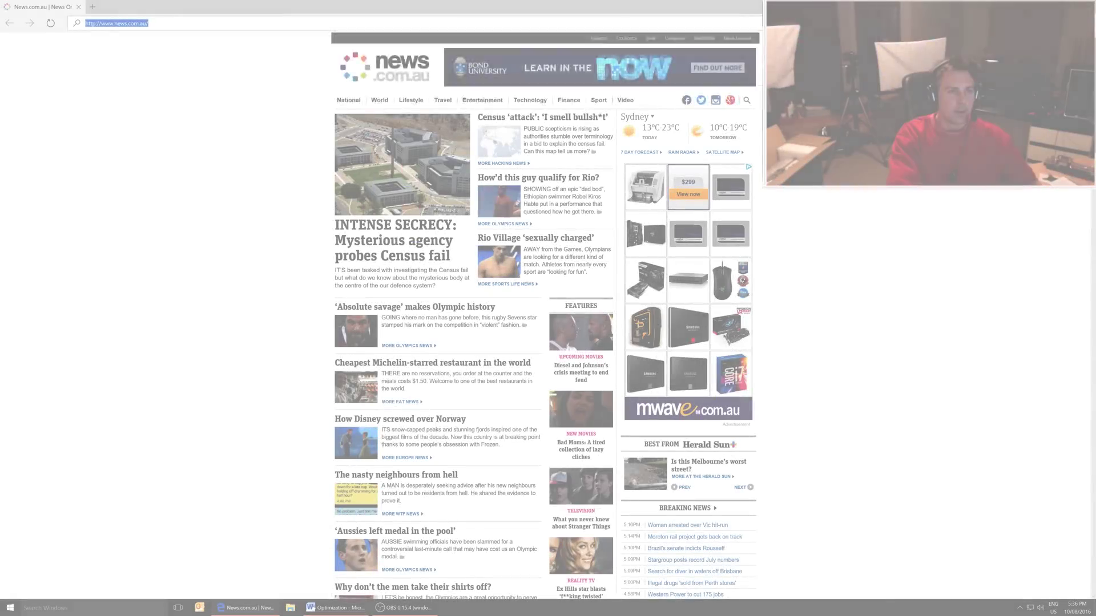
{"action": "type", "text": "www.ni"}
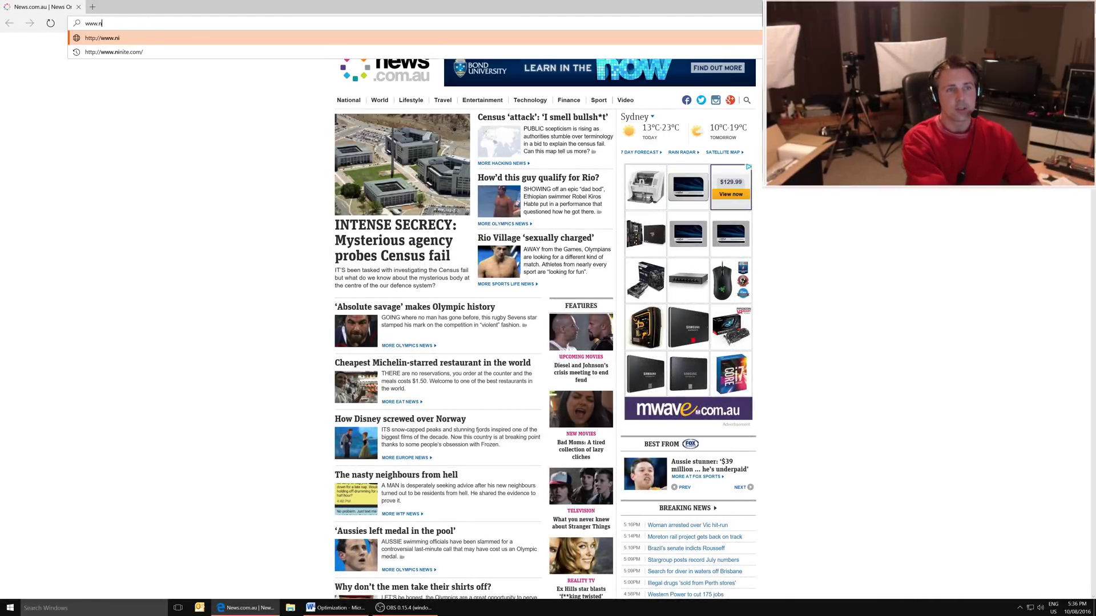
{"action": "type", "text": "nit"}
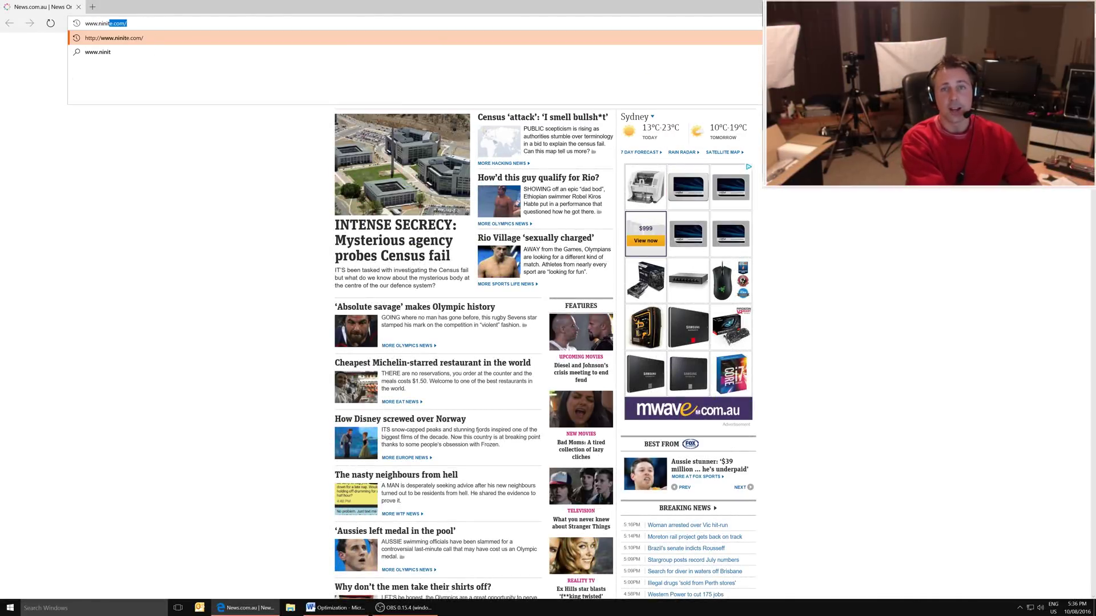
{"action": "type", "text": "e.com"}
{"action": "key", "text": "Return"}
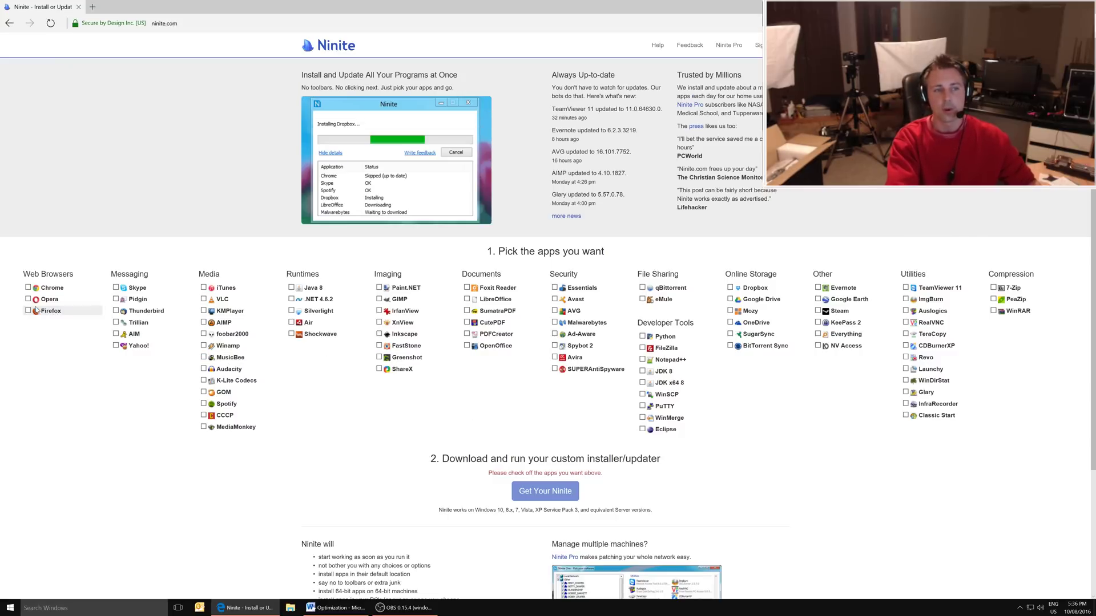
Tick Firefox, Skype, VLC, qBittorrent and WinRAR on the Ninite page for the custom installer
{"action": "left_click", "coordinate": [28, 311]}
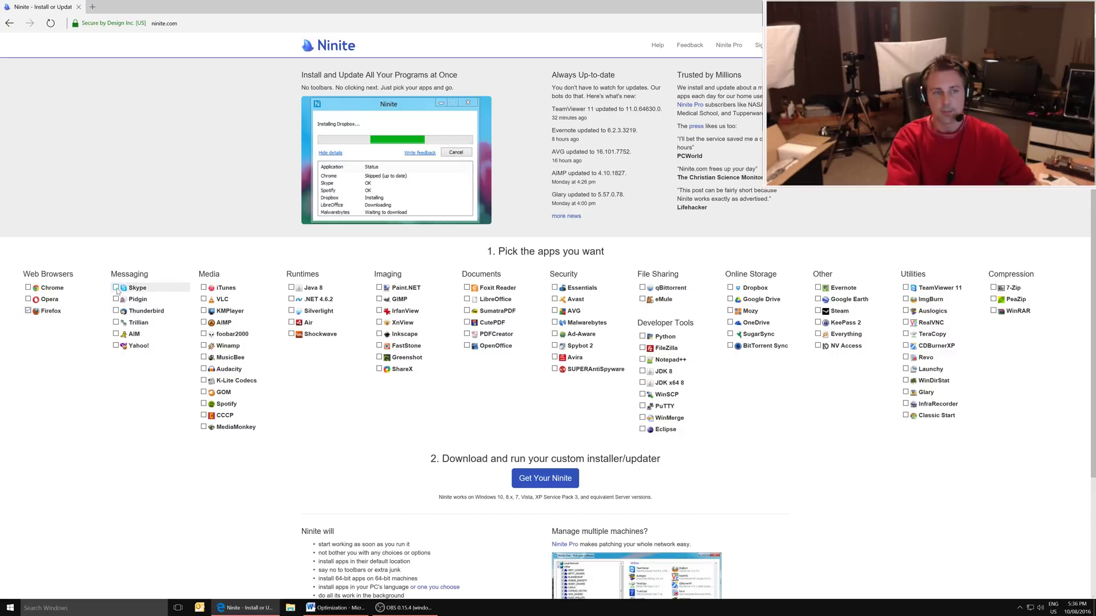
{"action": "left_click", "coordinate": [117, 289]}
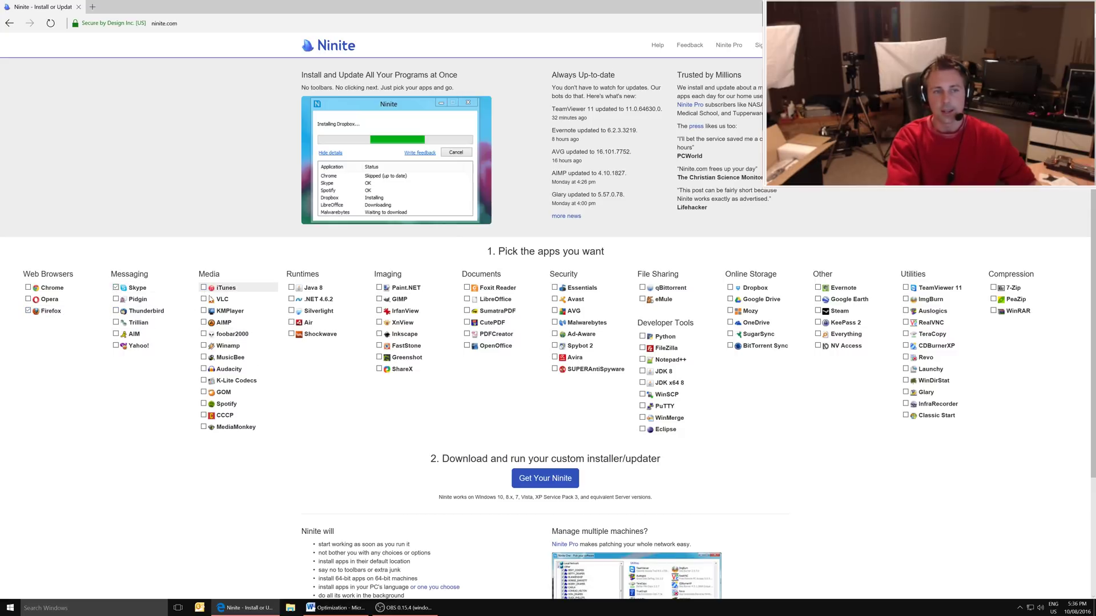
{"action": "left_click", "coordinate": [203, 300]}
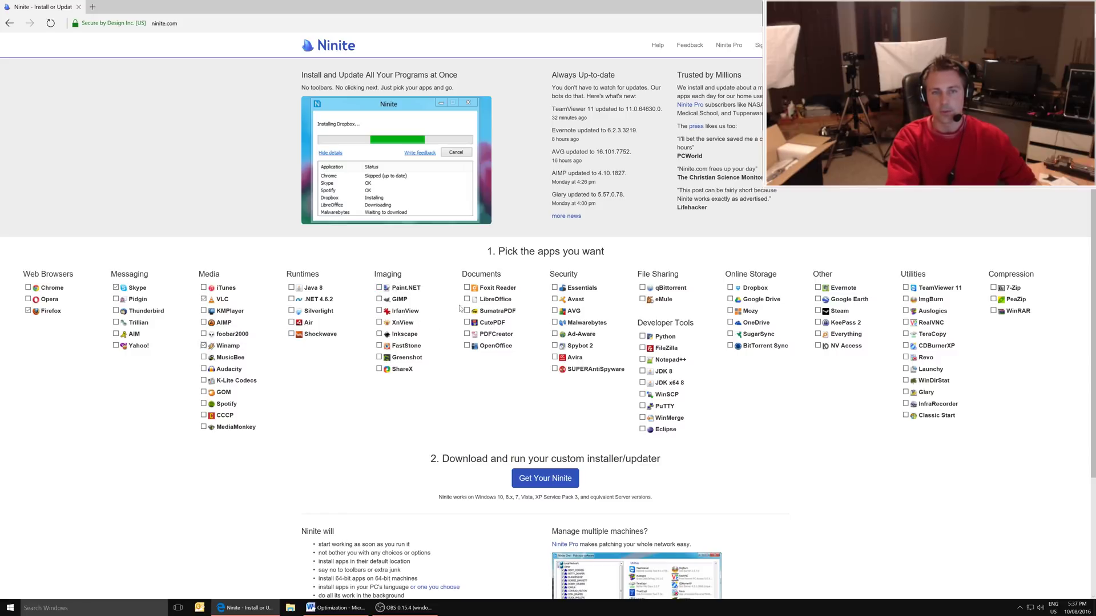
{"action": "left_click", "coordinate": [651, 289]}
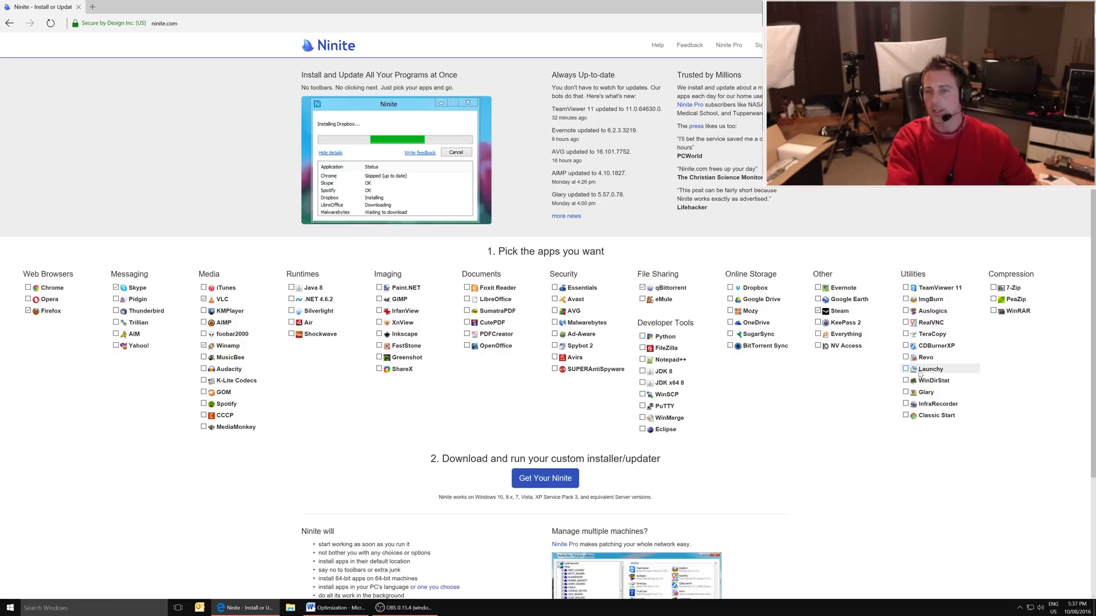
{"action": "left_click", "coordinate": [993, 311]}
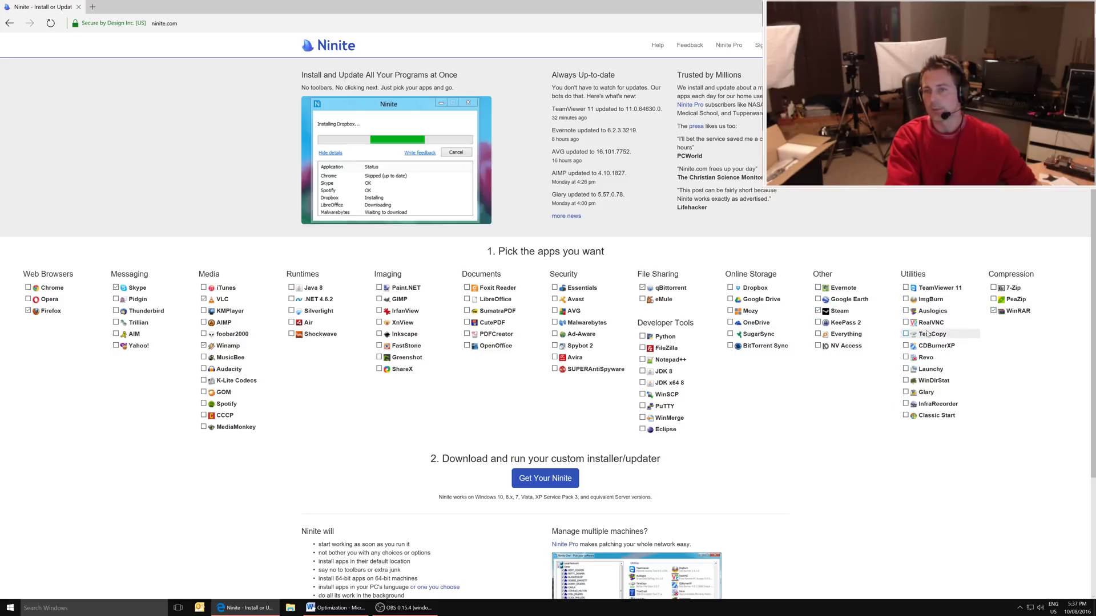